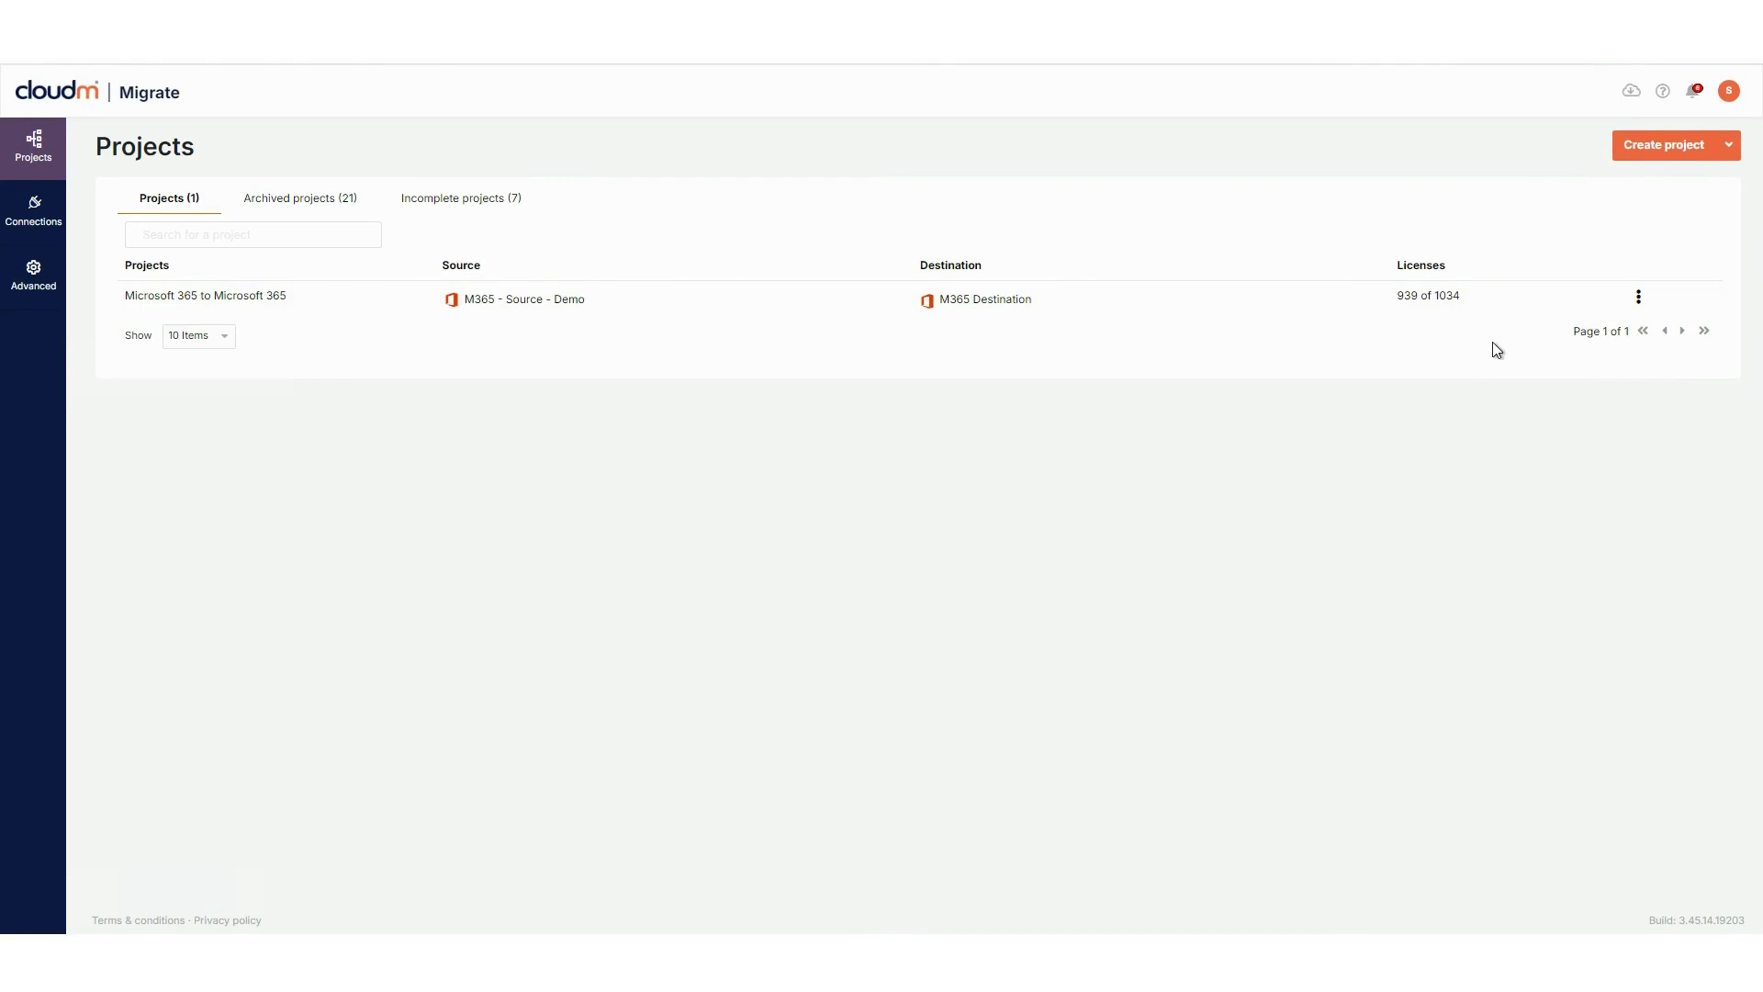
Look at the Microsoft 365 project's action menu, then view Archived projects.
click(1639, 299)
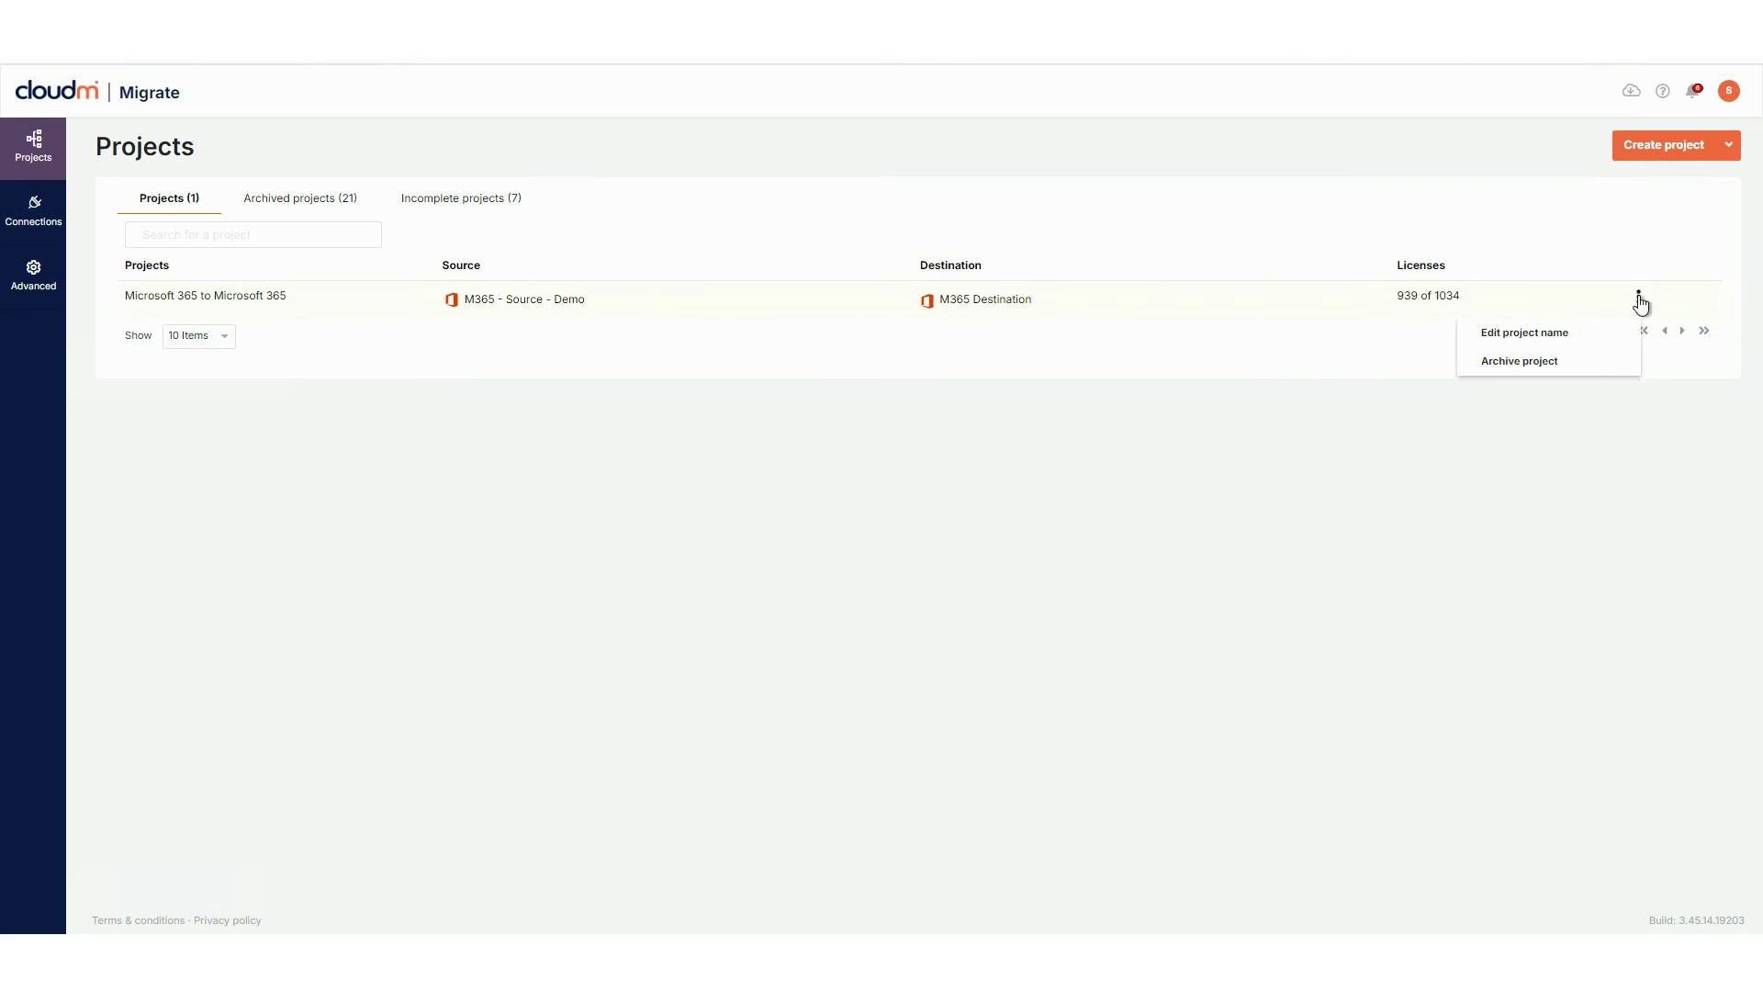
click(459, 259)
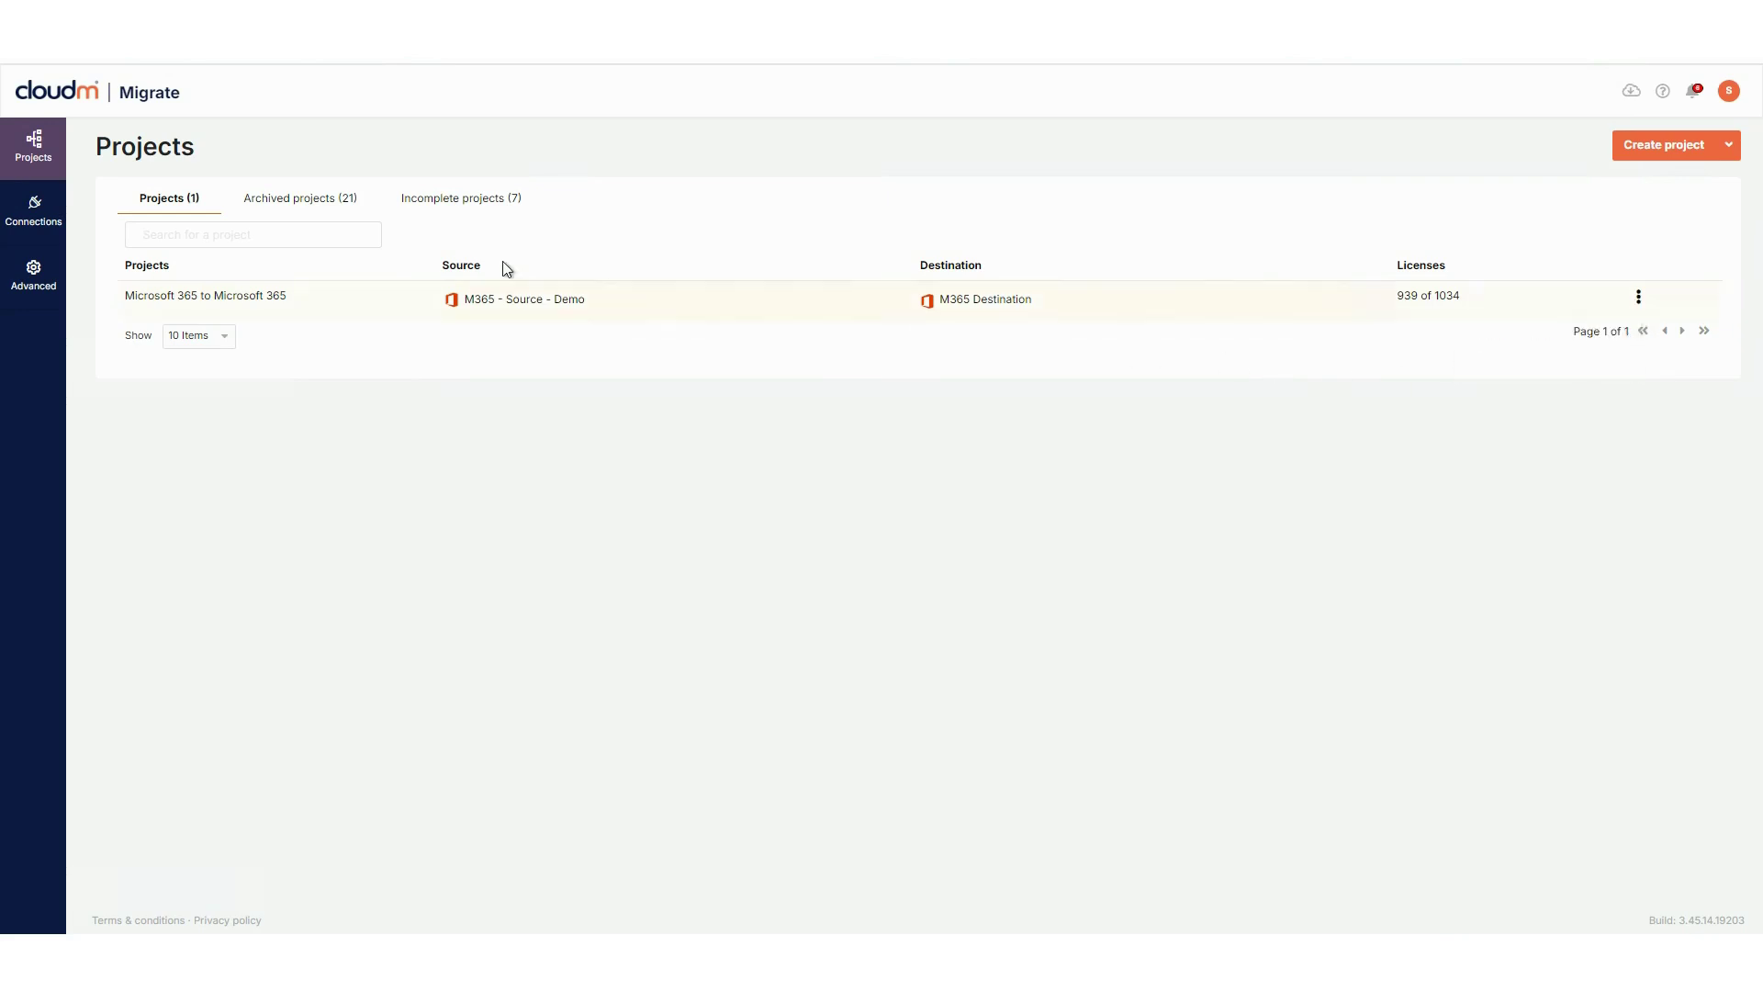
click(304, 200)
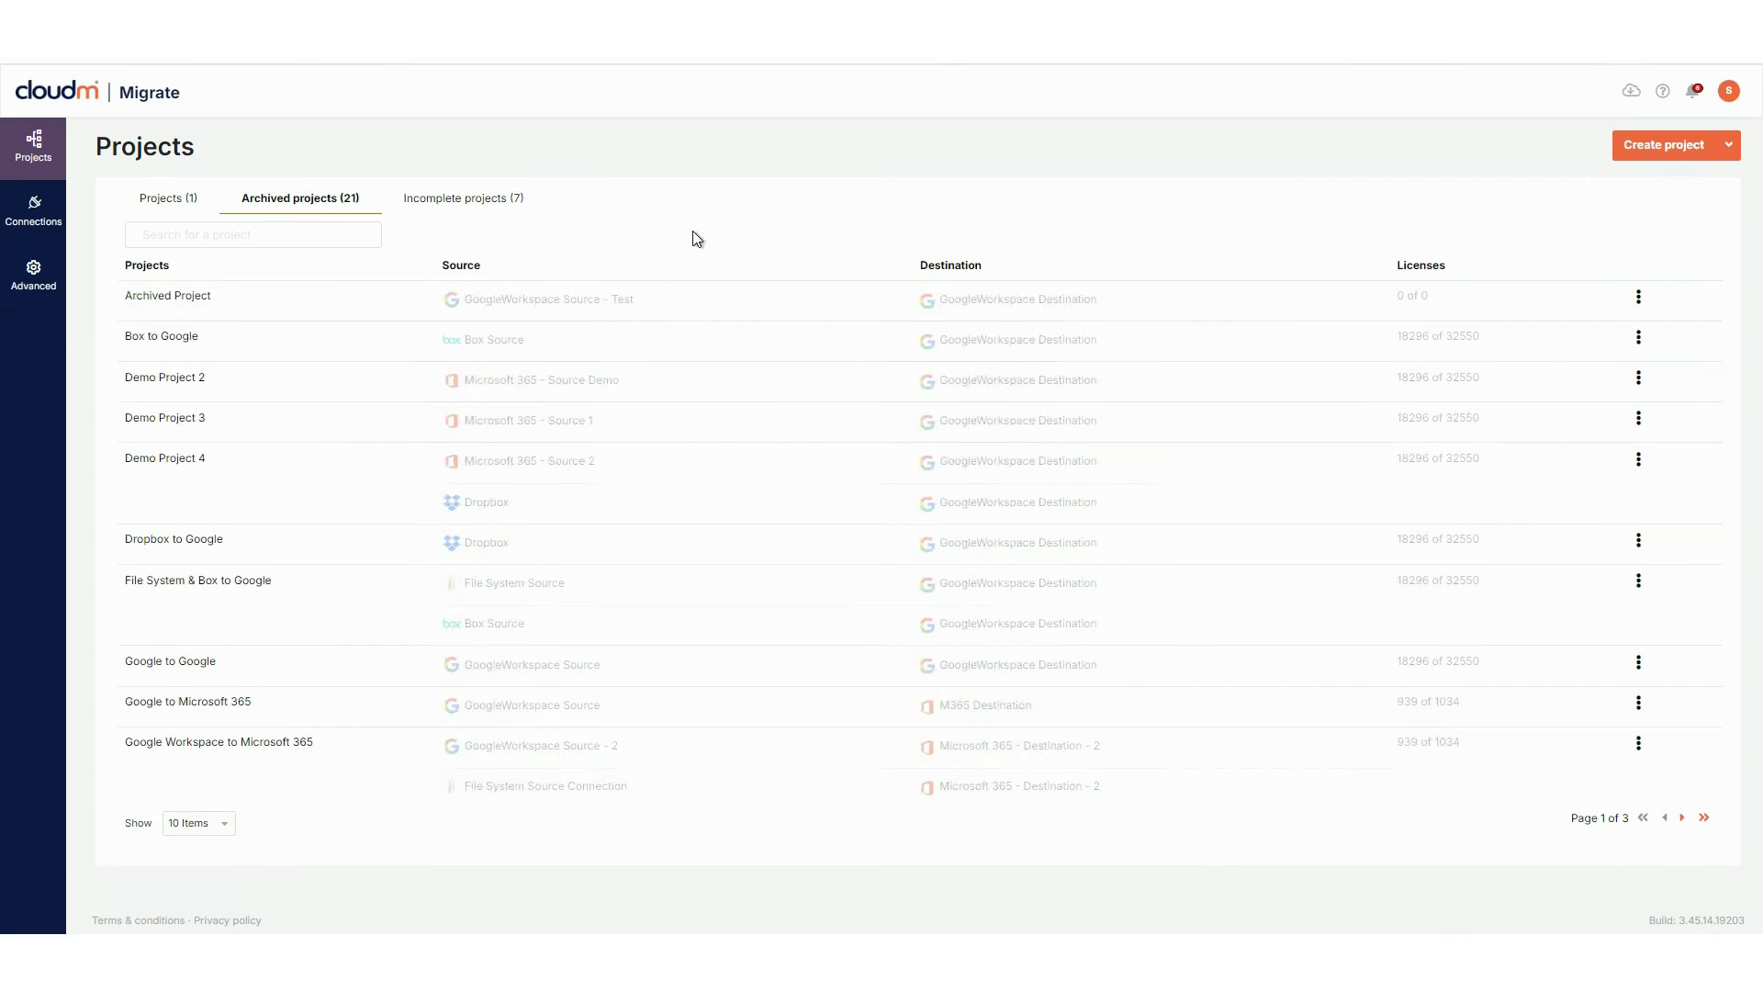
Check the Archived Project's restore and delete options, view Incomplete projects, then go to Connections.
click(1640, 303)
click(1469, 235)
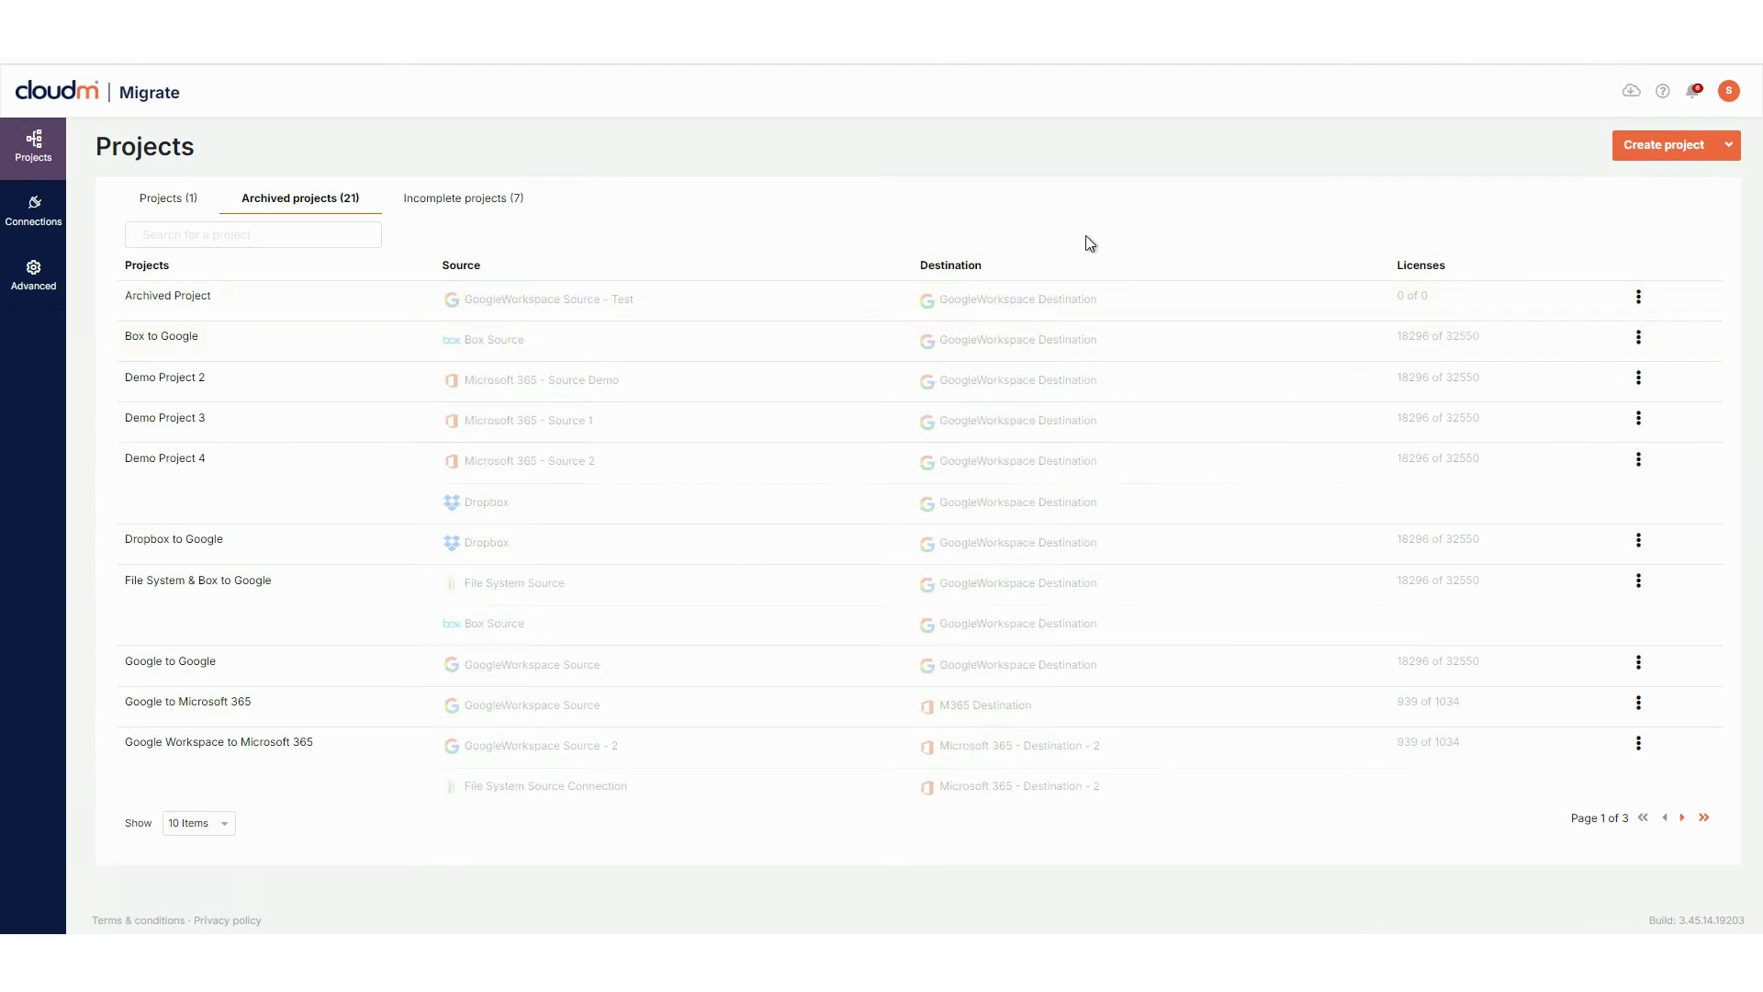
click(467, 208)
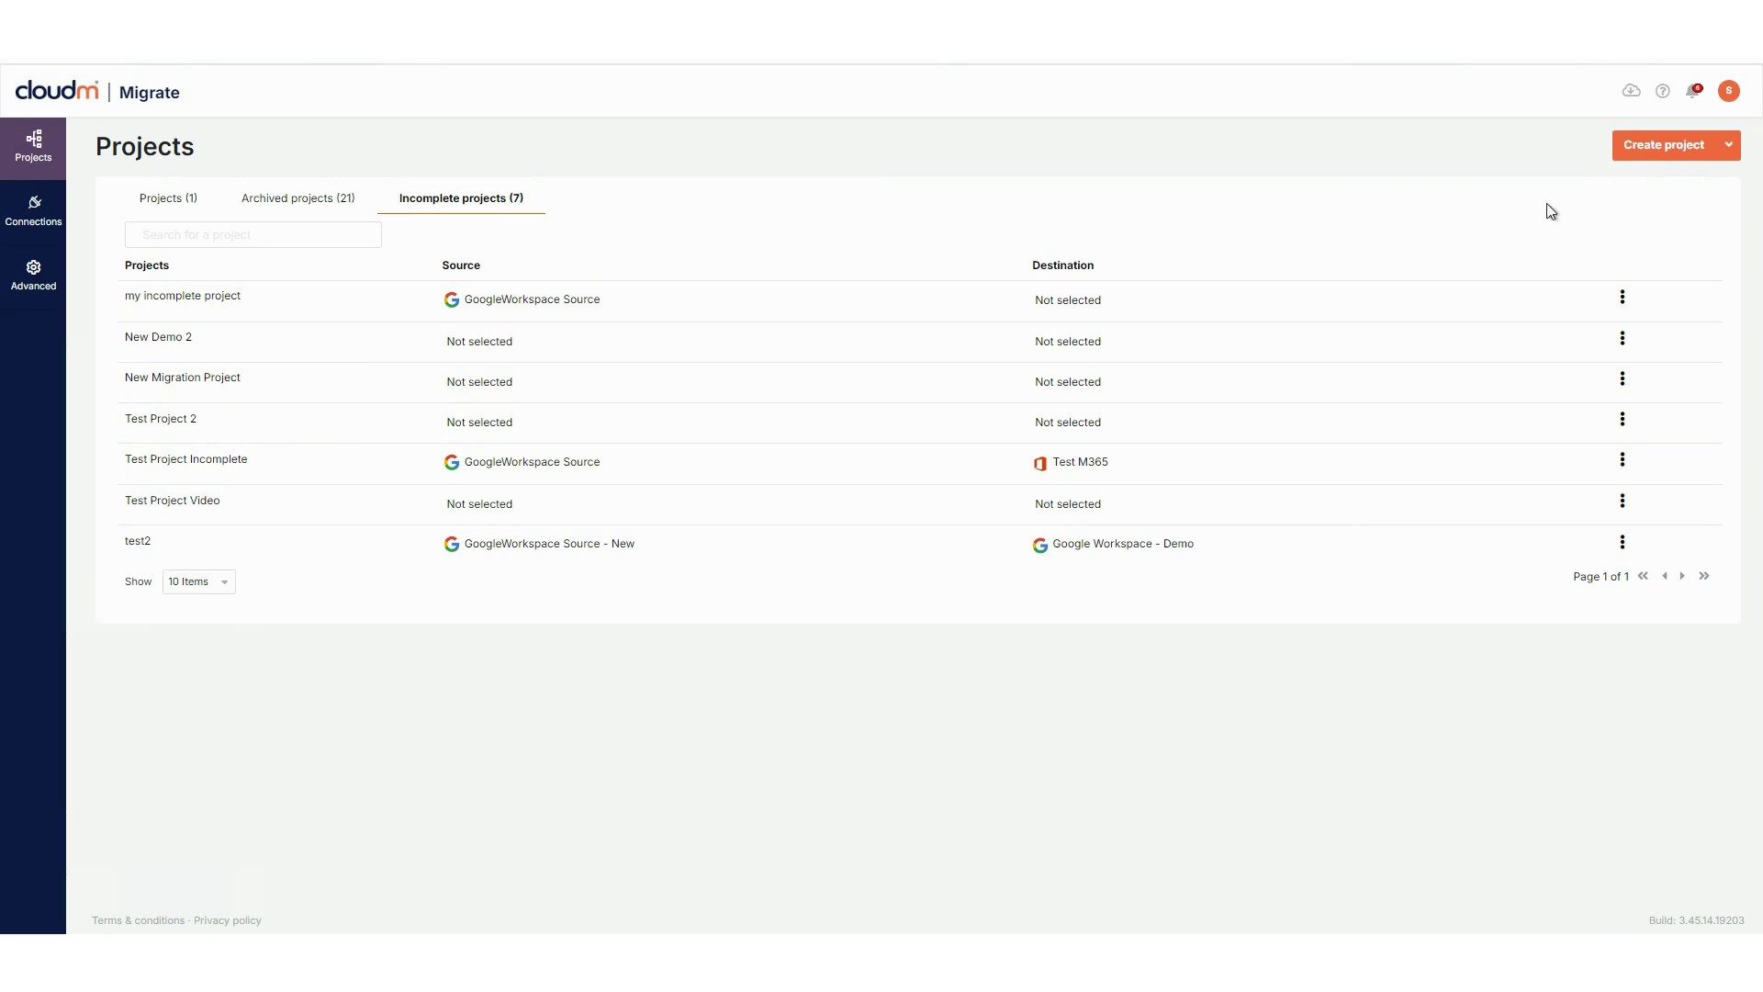
click(1686, 156)
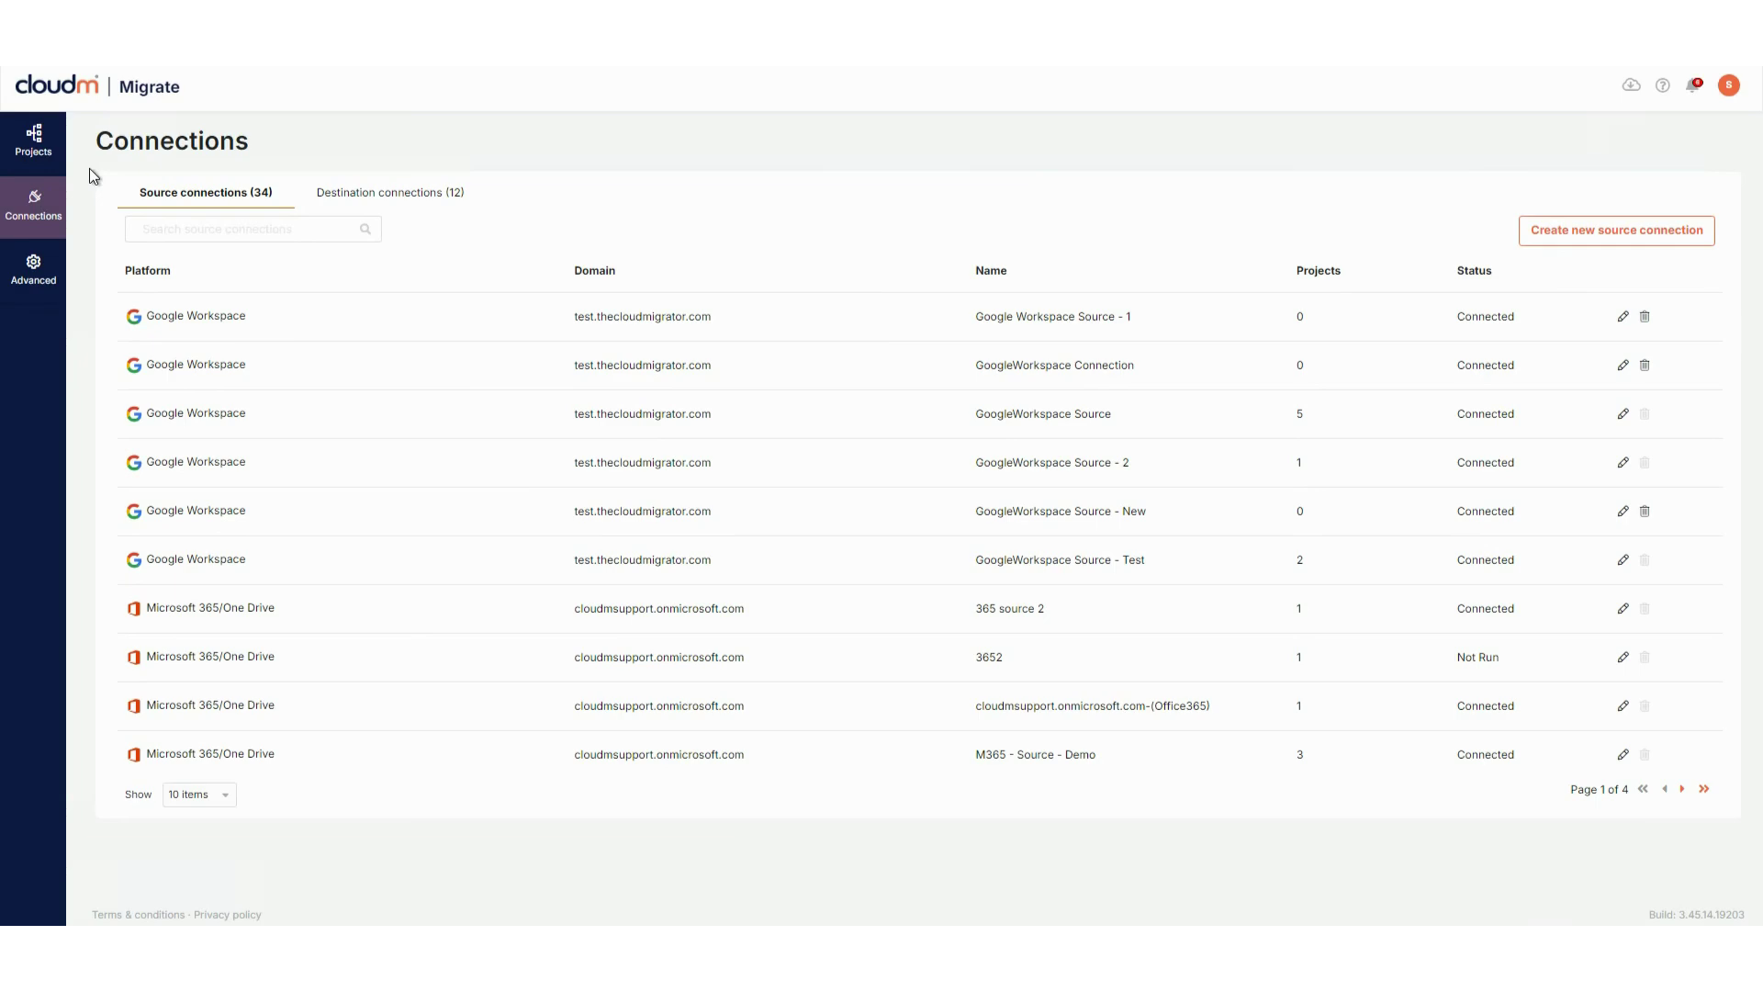
click(346, 193)
click(218, 194)
click(1550, 238)
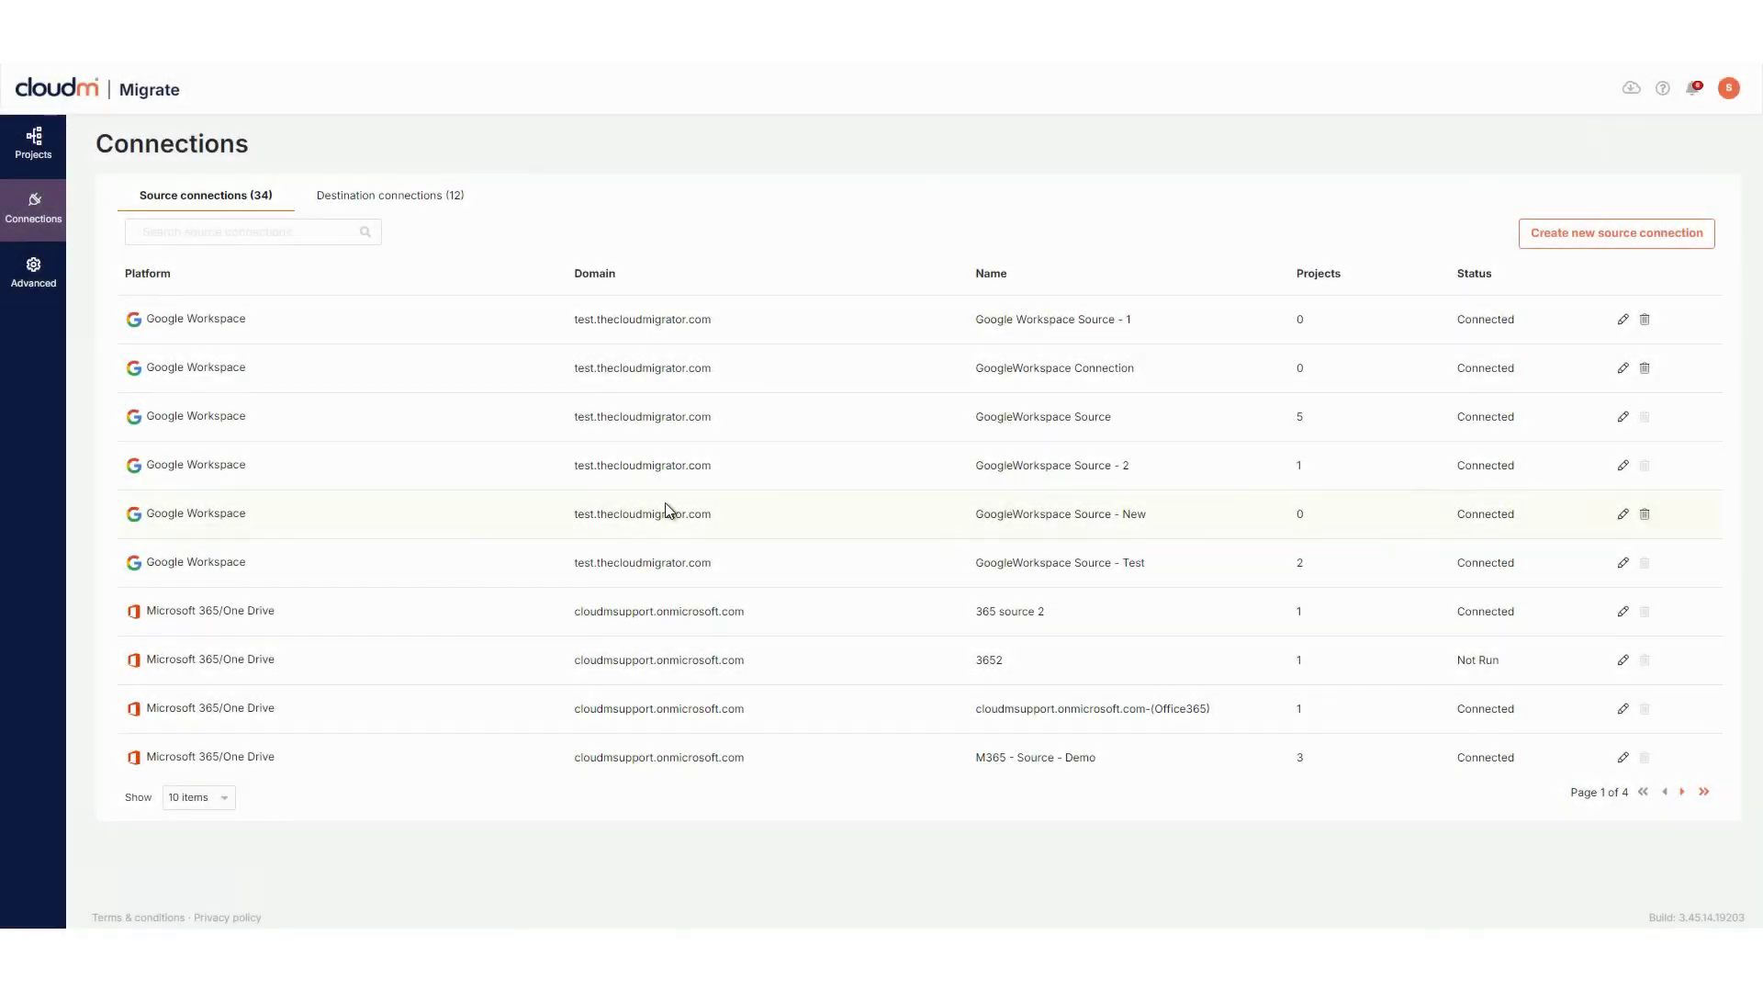
Look over the Advanced audit log and the Migrate services page.
click(40, 273)
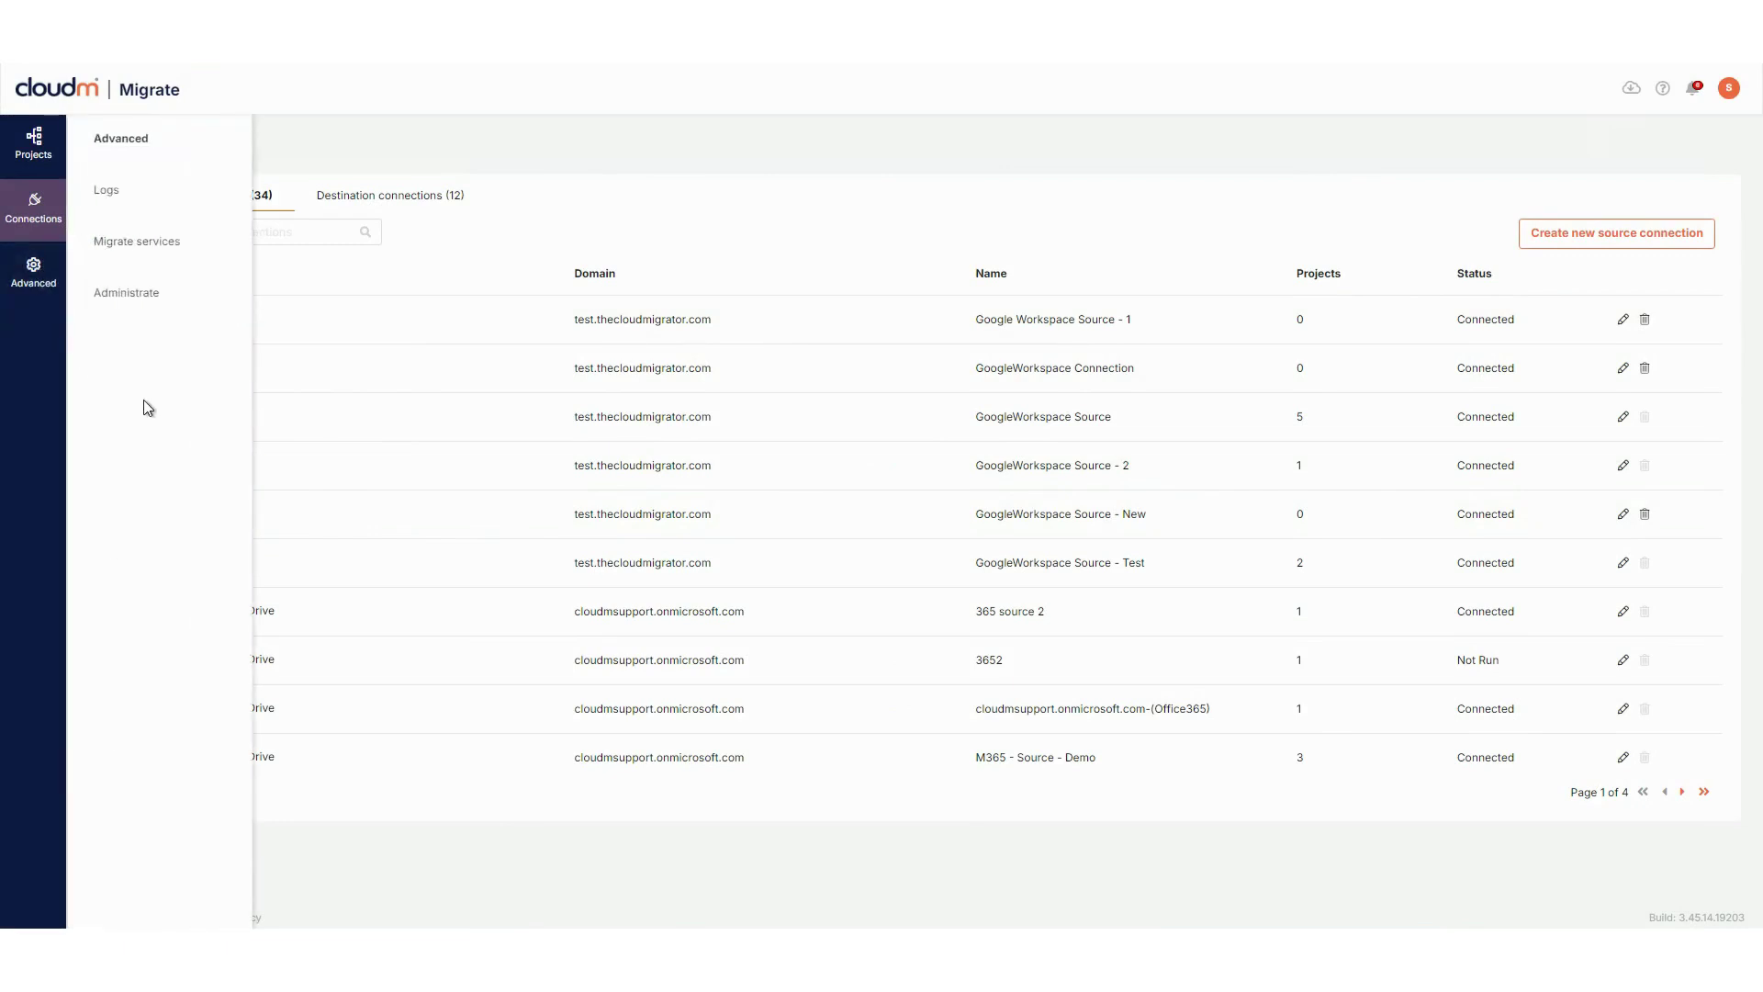
click(118, 195)
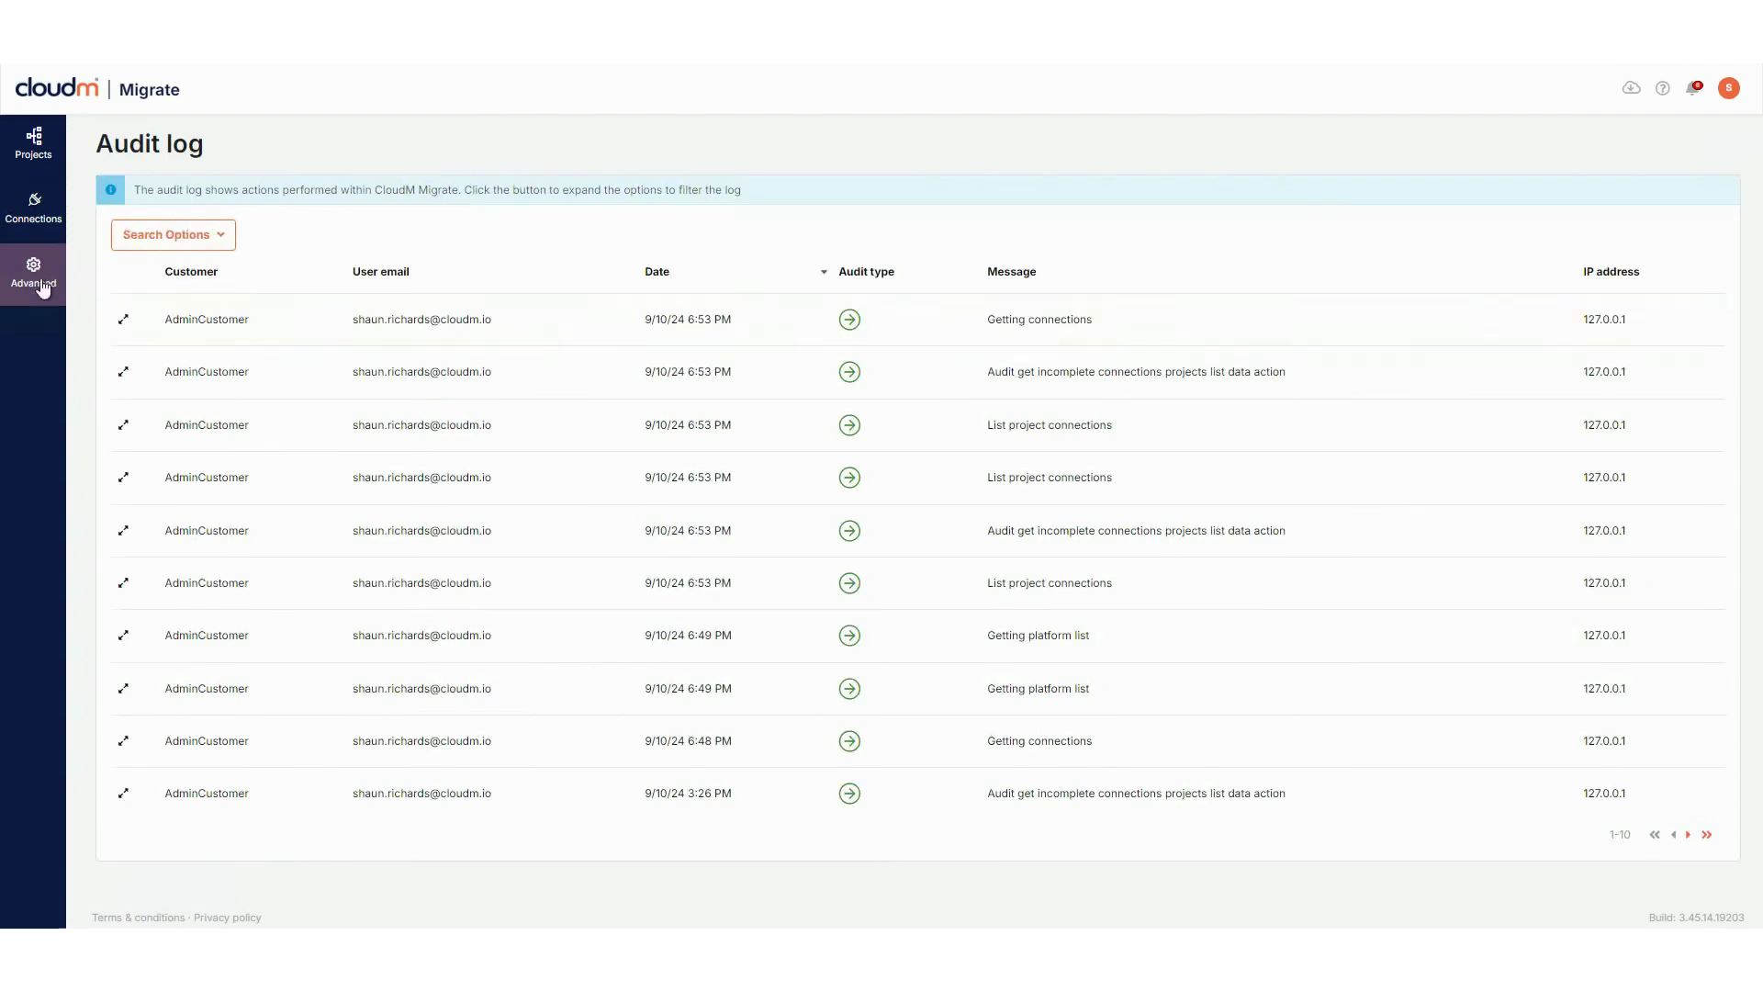
click(35, 281)
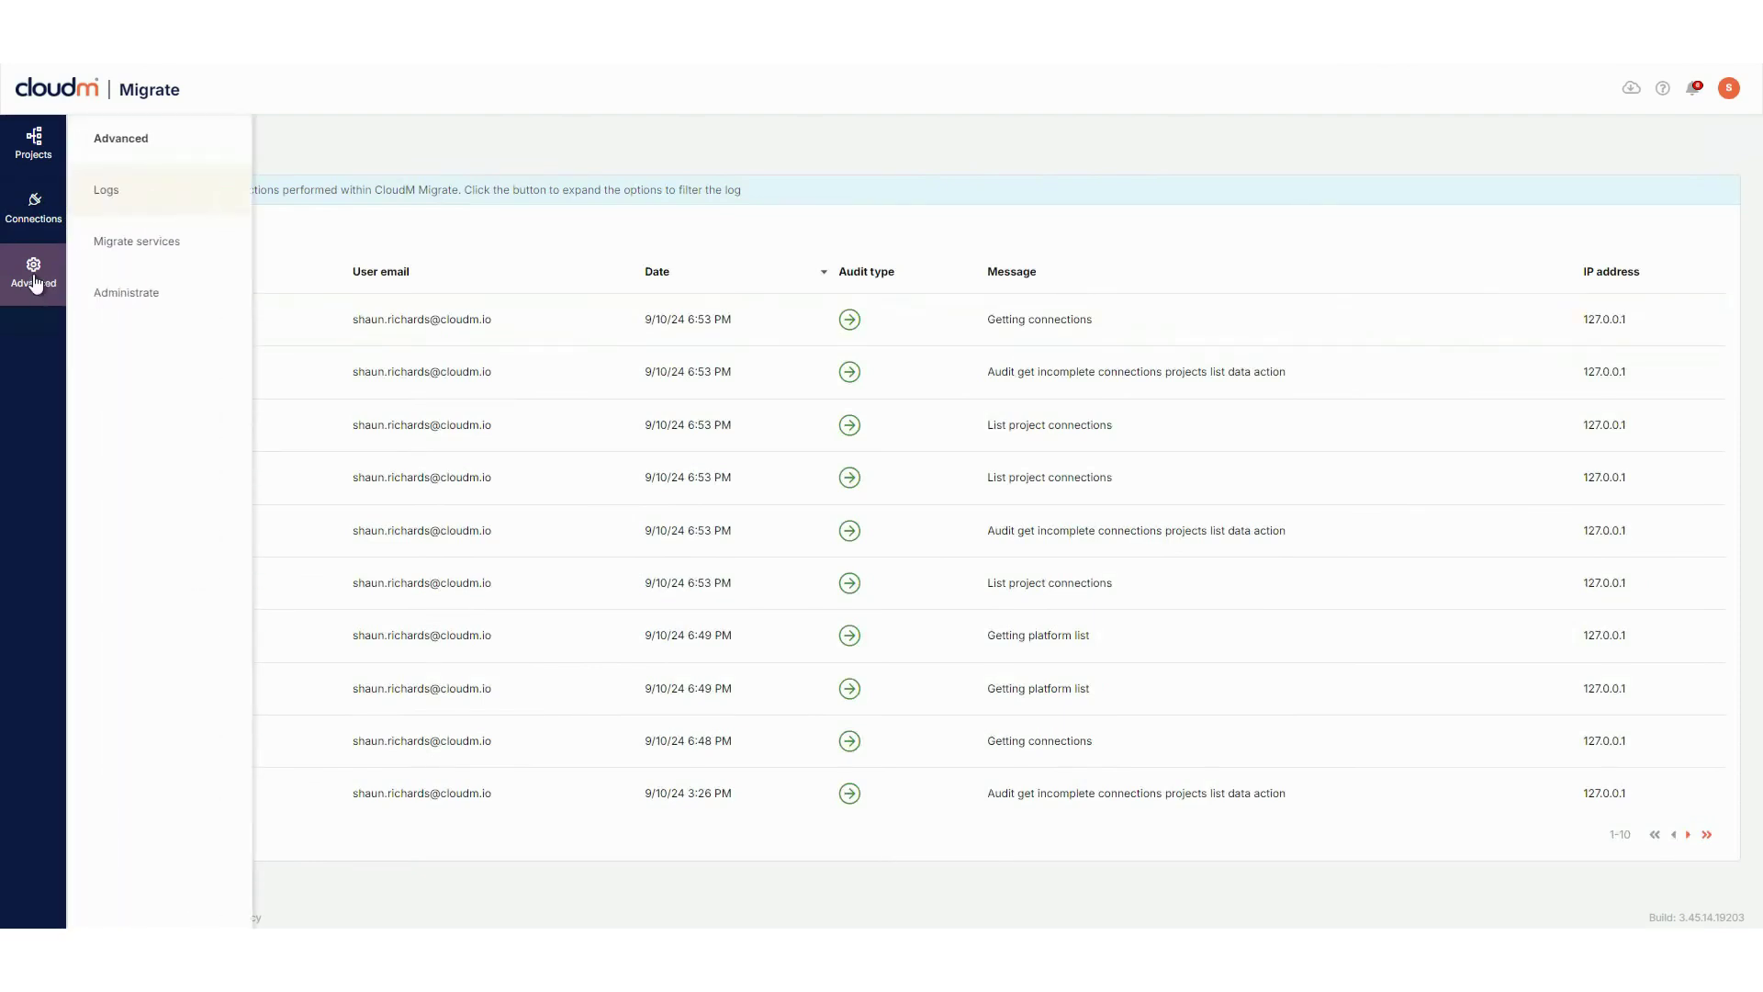
click(161, 240)
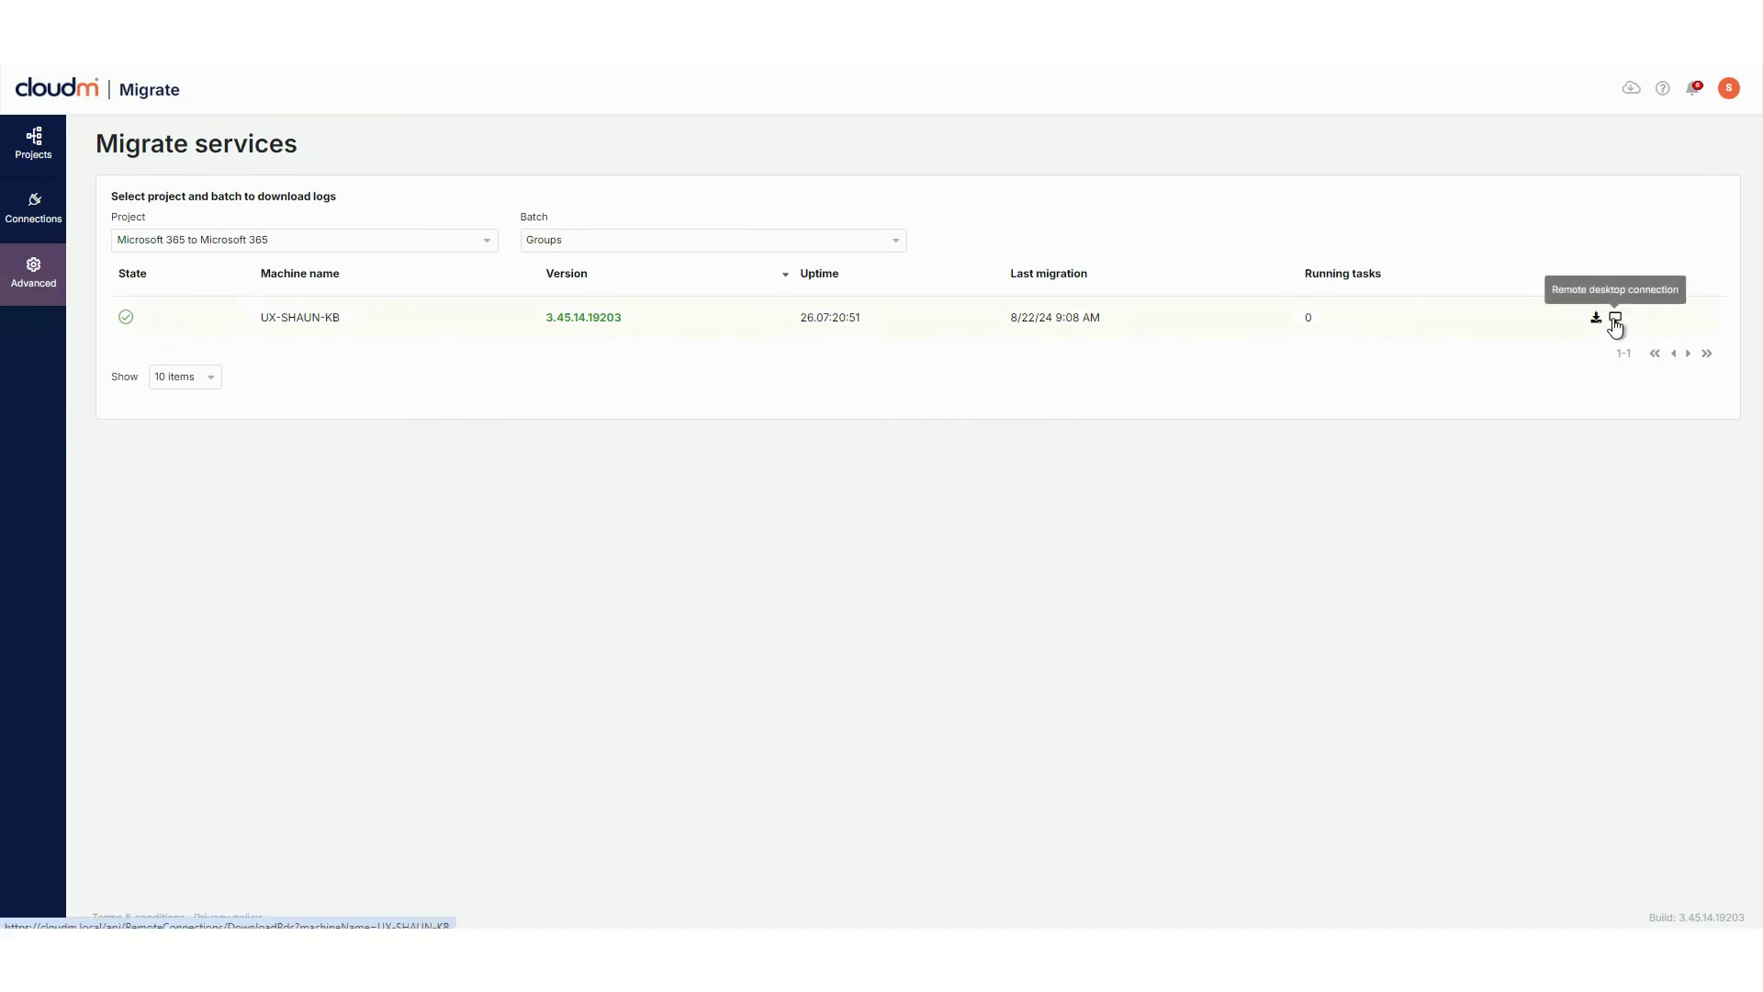
Review the application users page, opening and cancelling the Add user form.
click(55, 301)
click(131, 307)
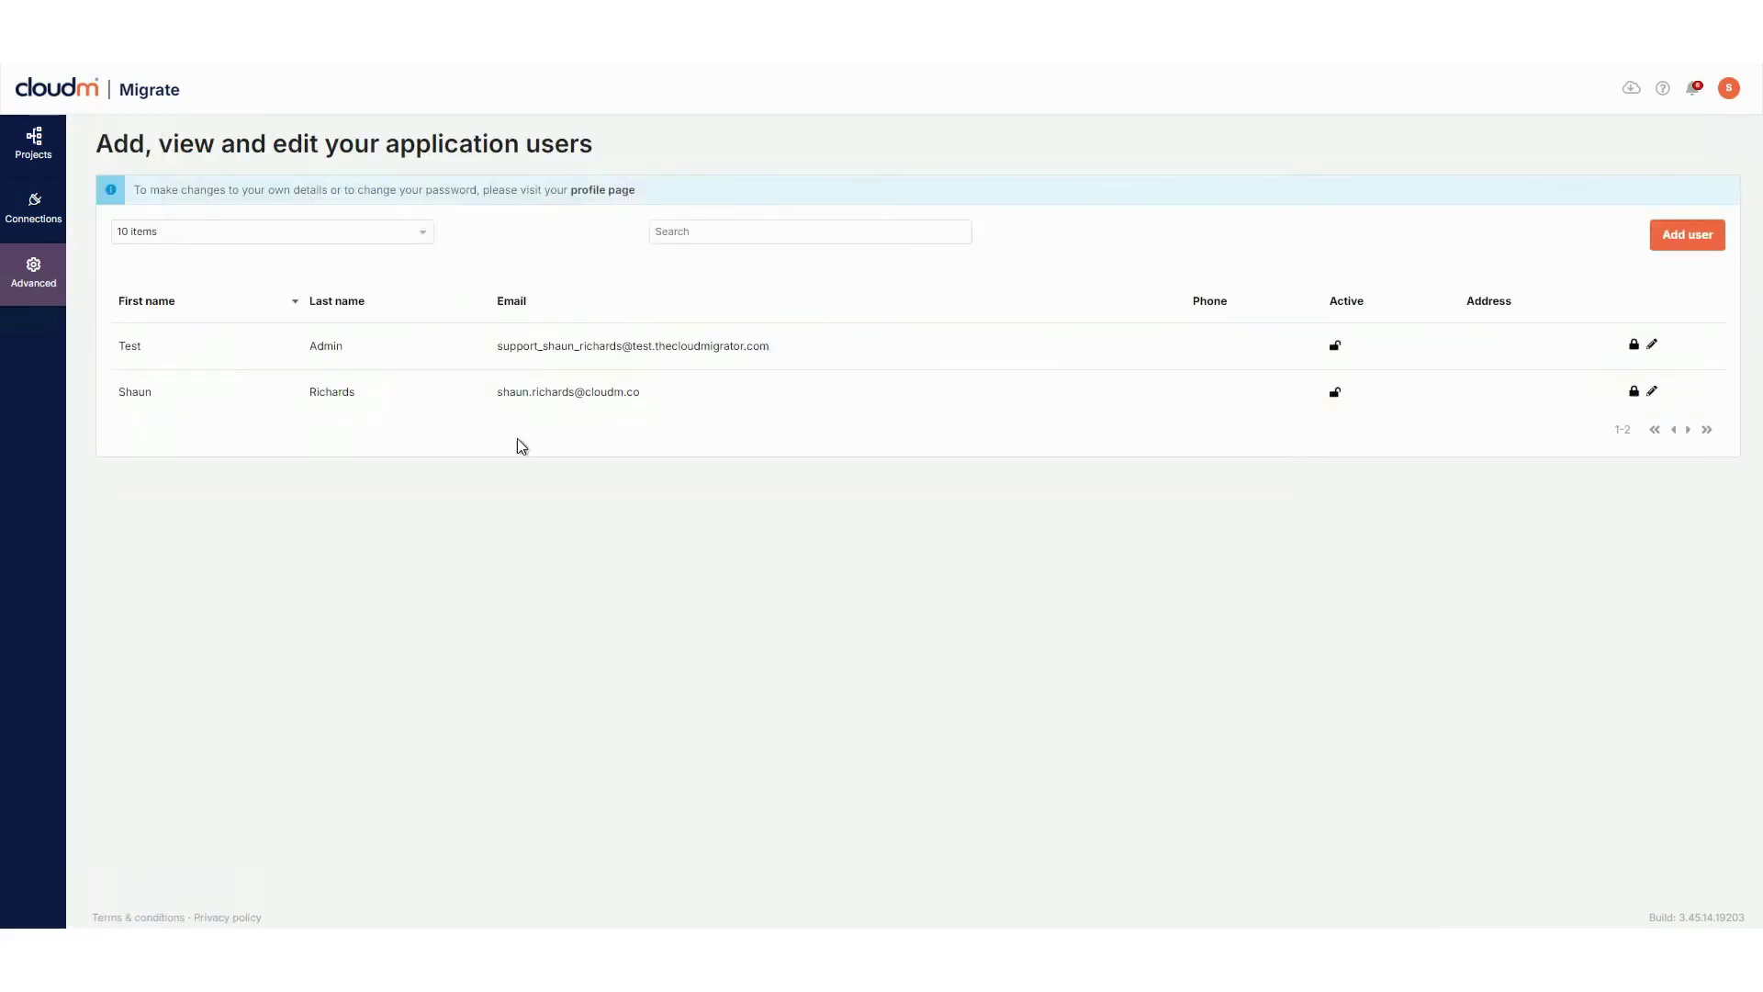
click(1686, 235)
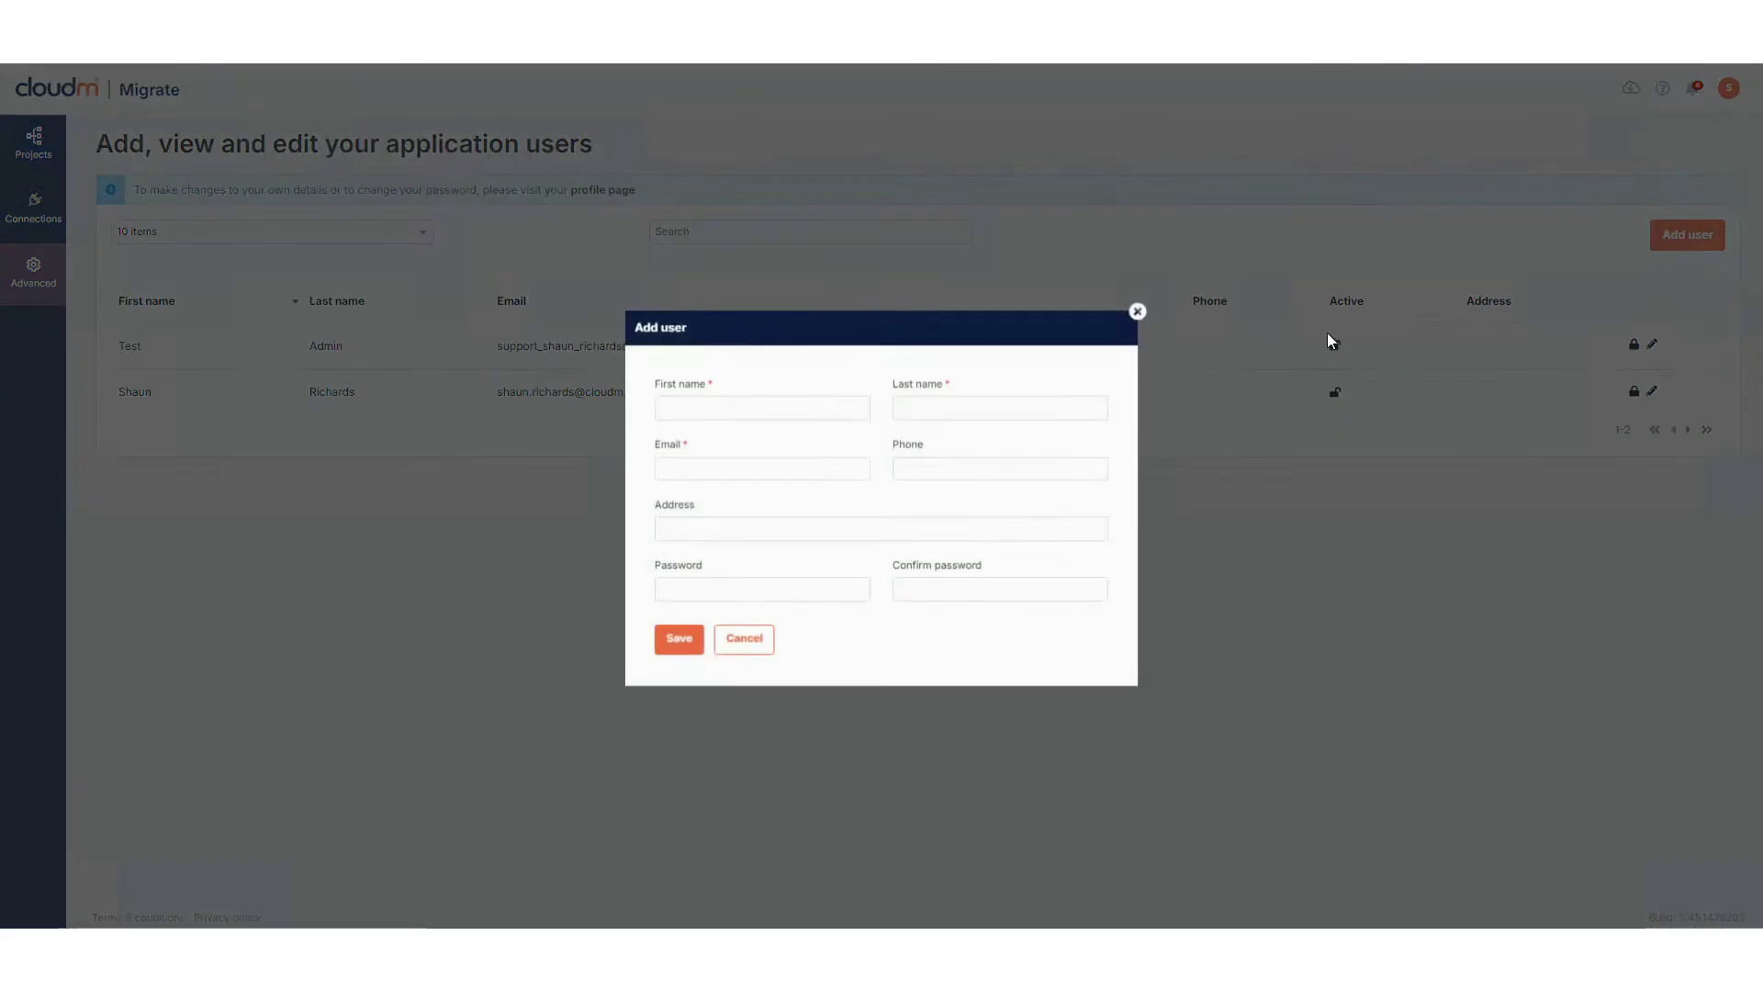
click(1139, 314)
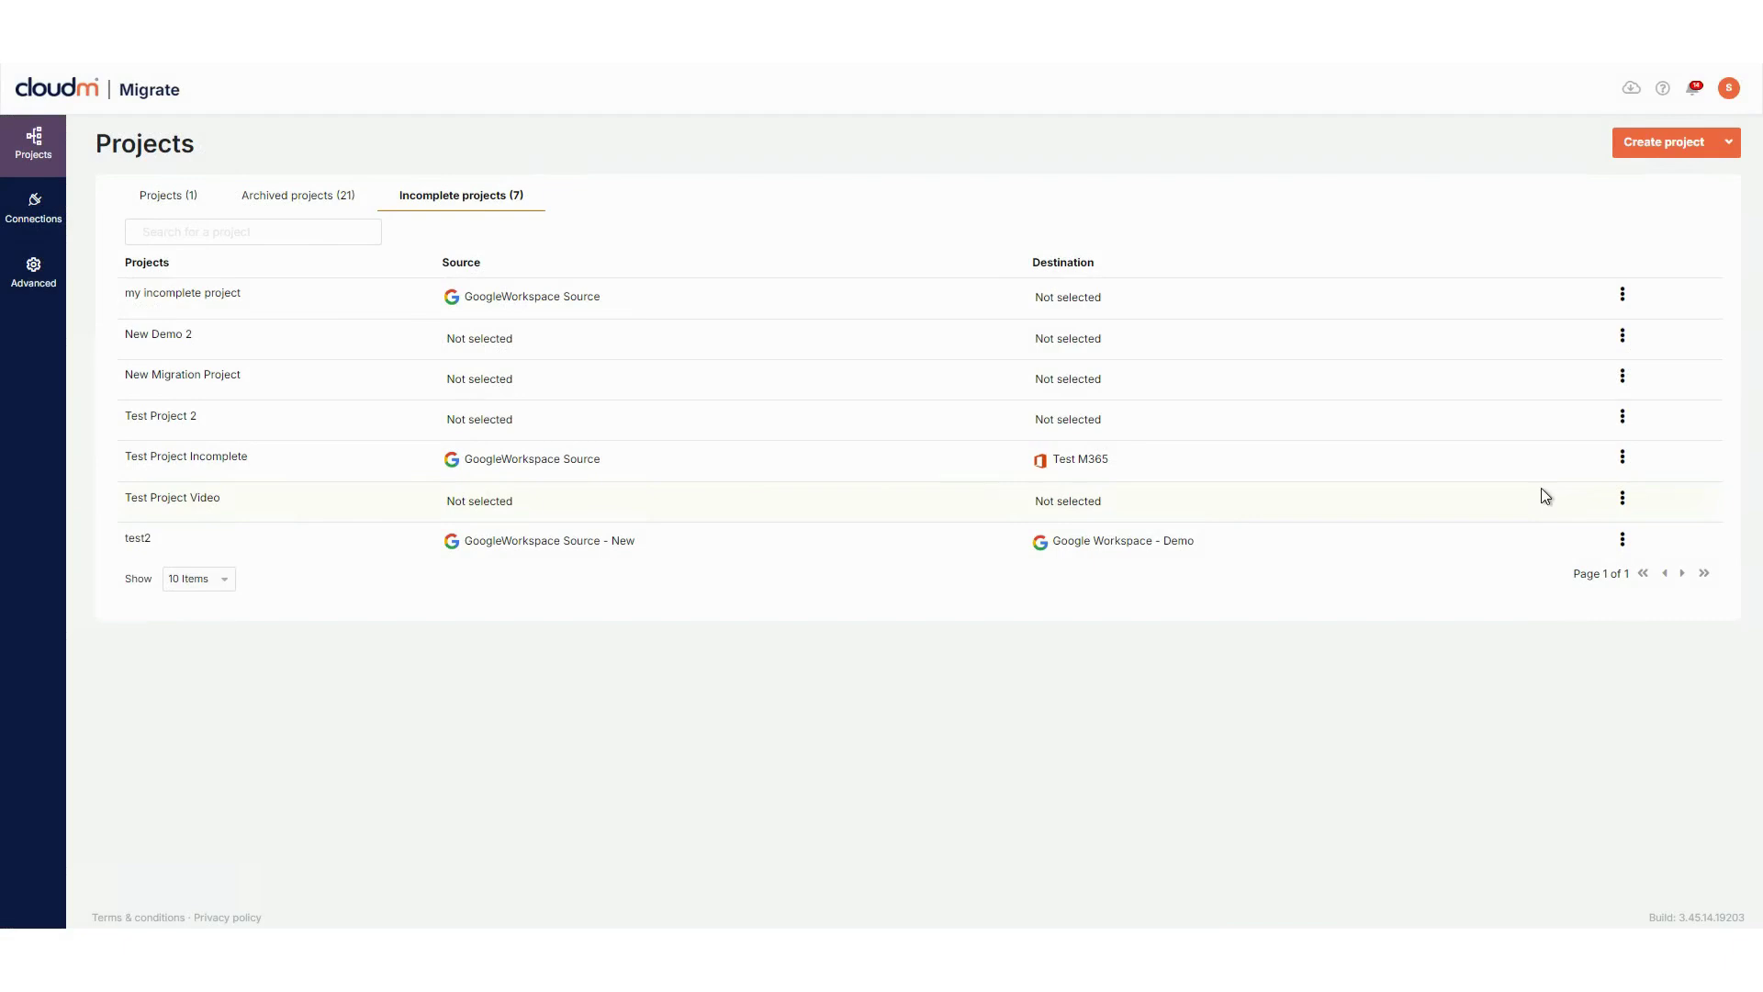
Create a new project named 'Demo'.
click(1667, 145)
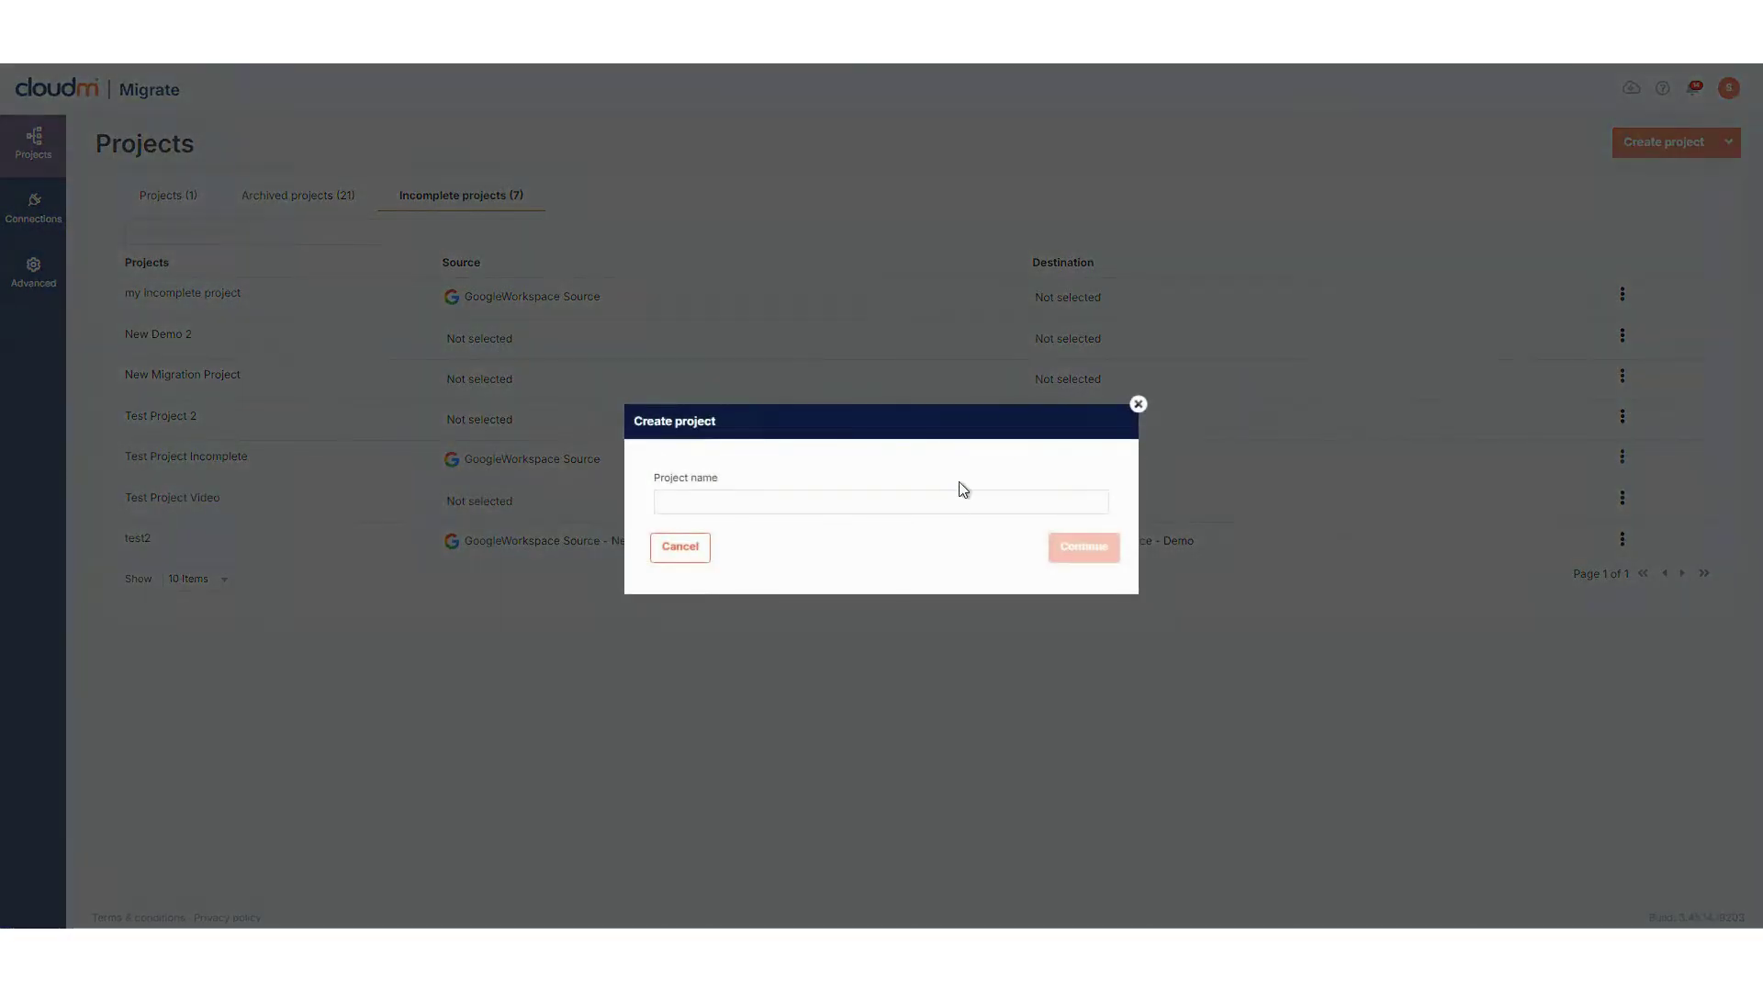
click(943, 500)
text(Demo)
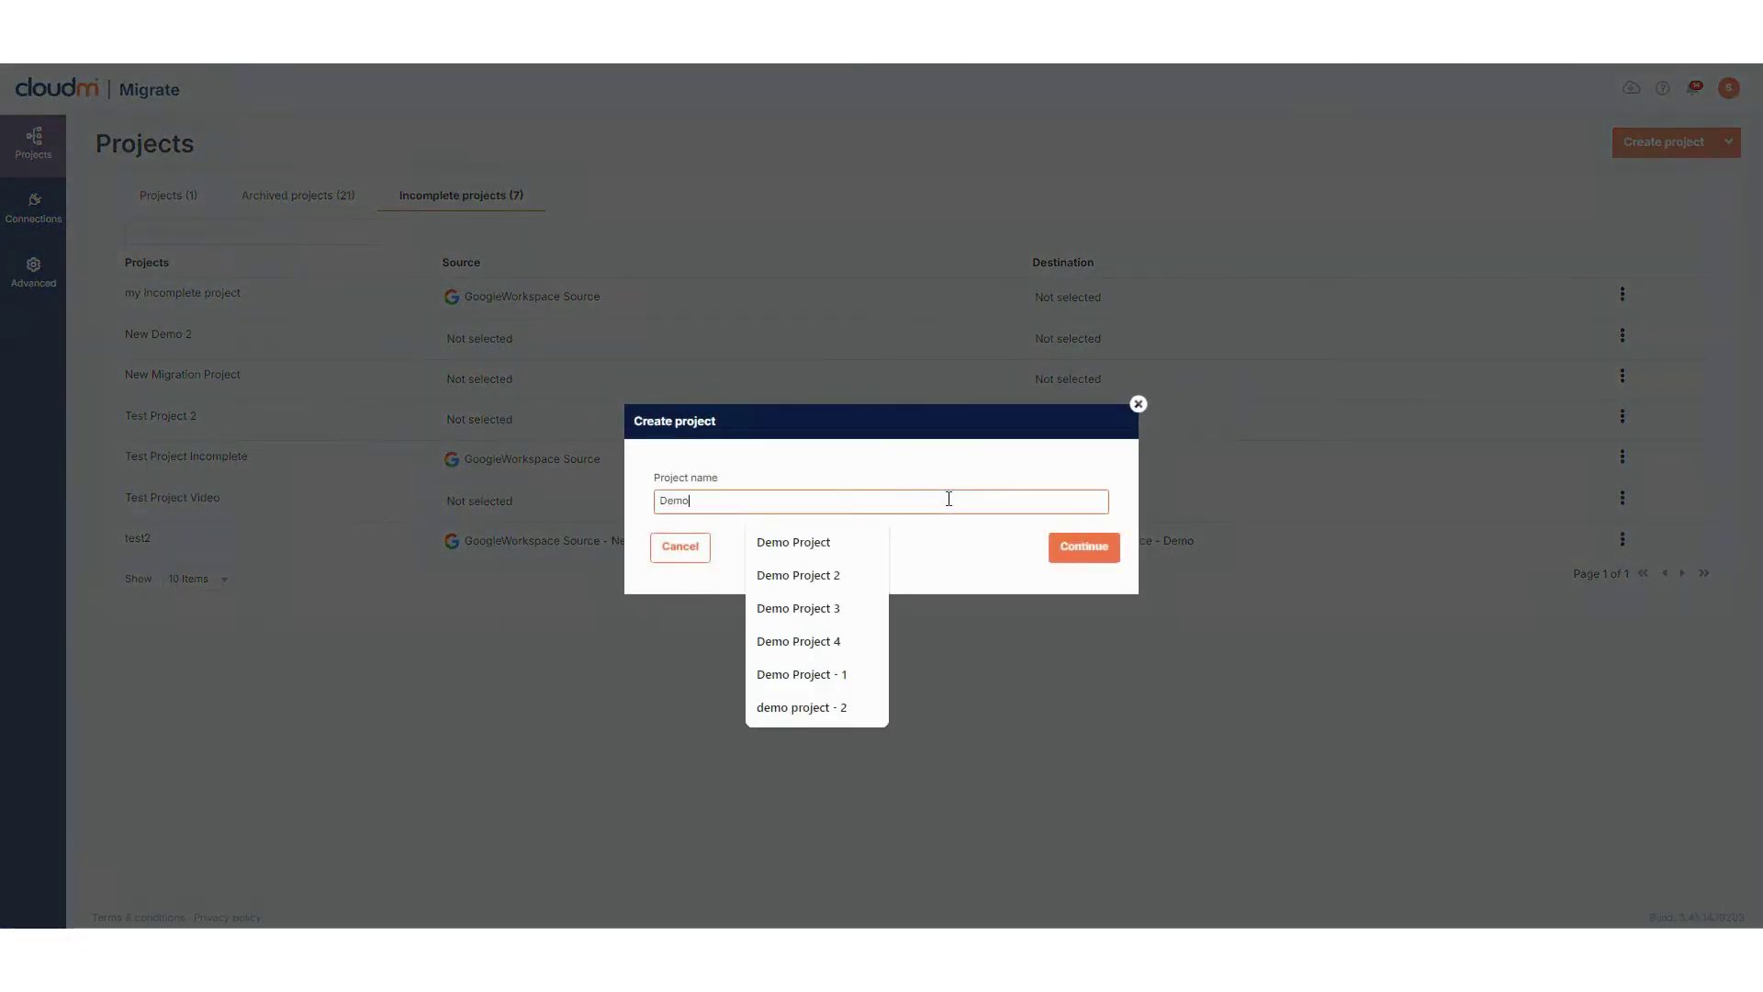
click(1087, 548)
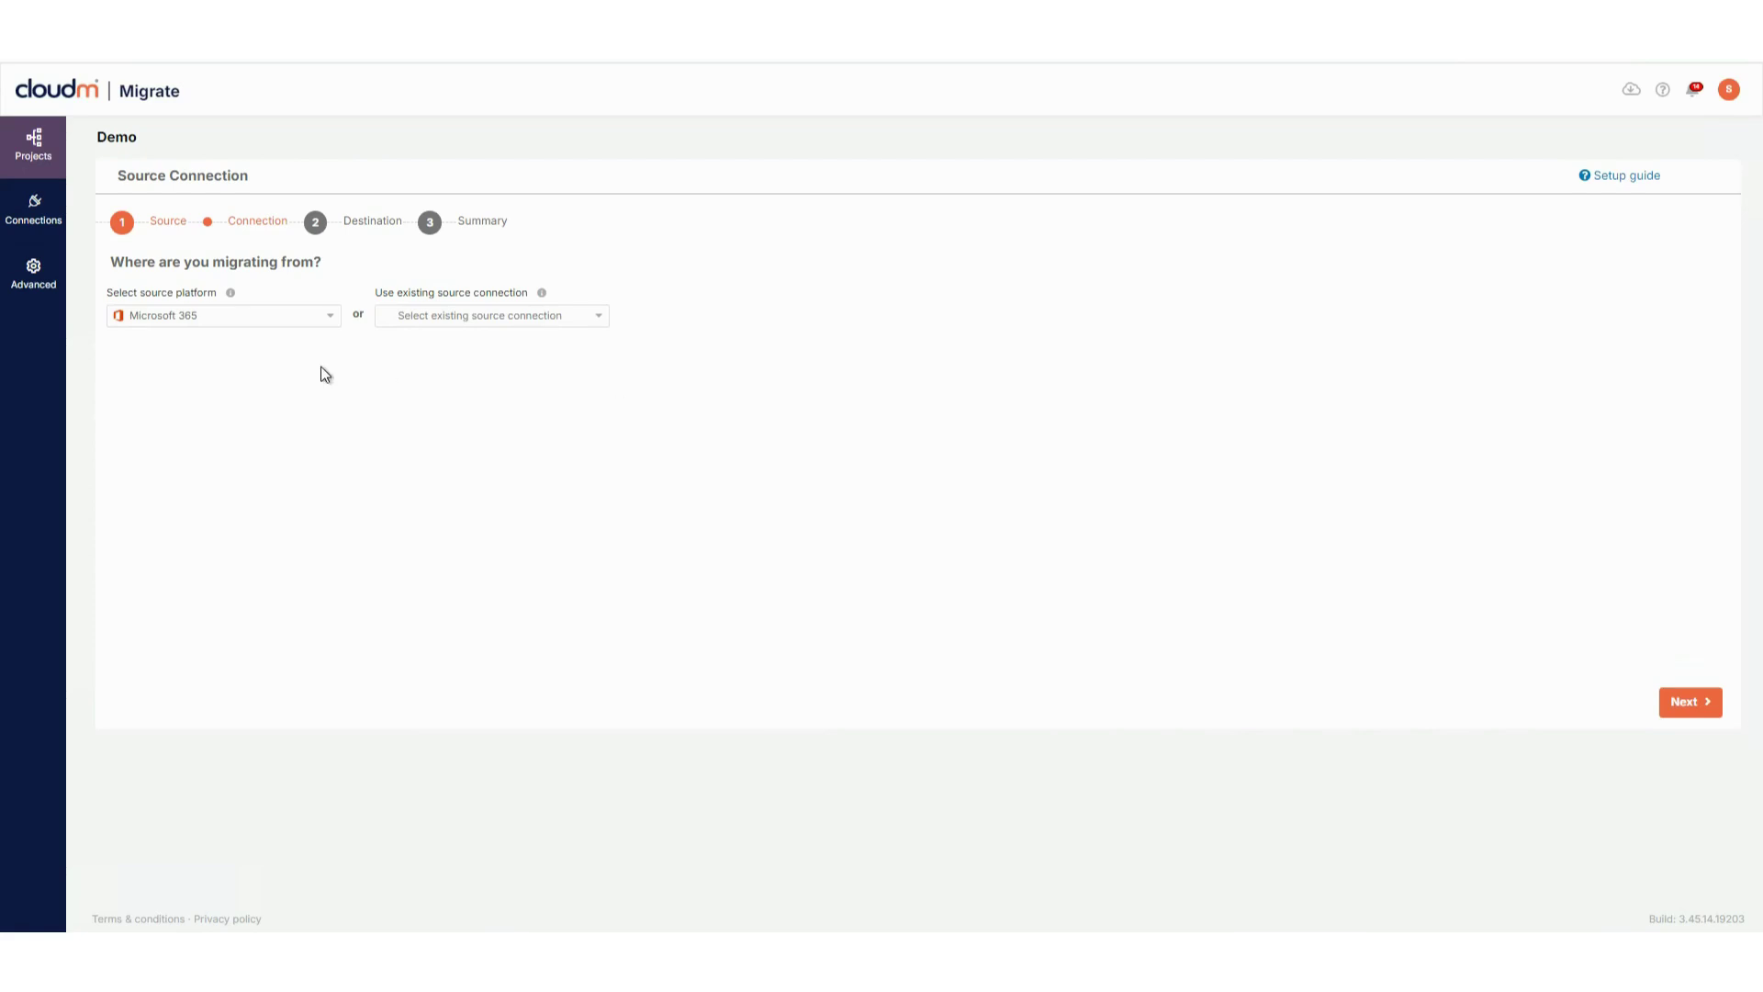
Select Microsoft 365 as the Demo project's source platform.
click(297, 323)
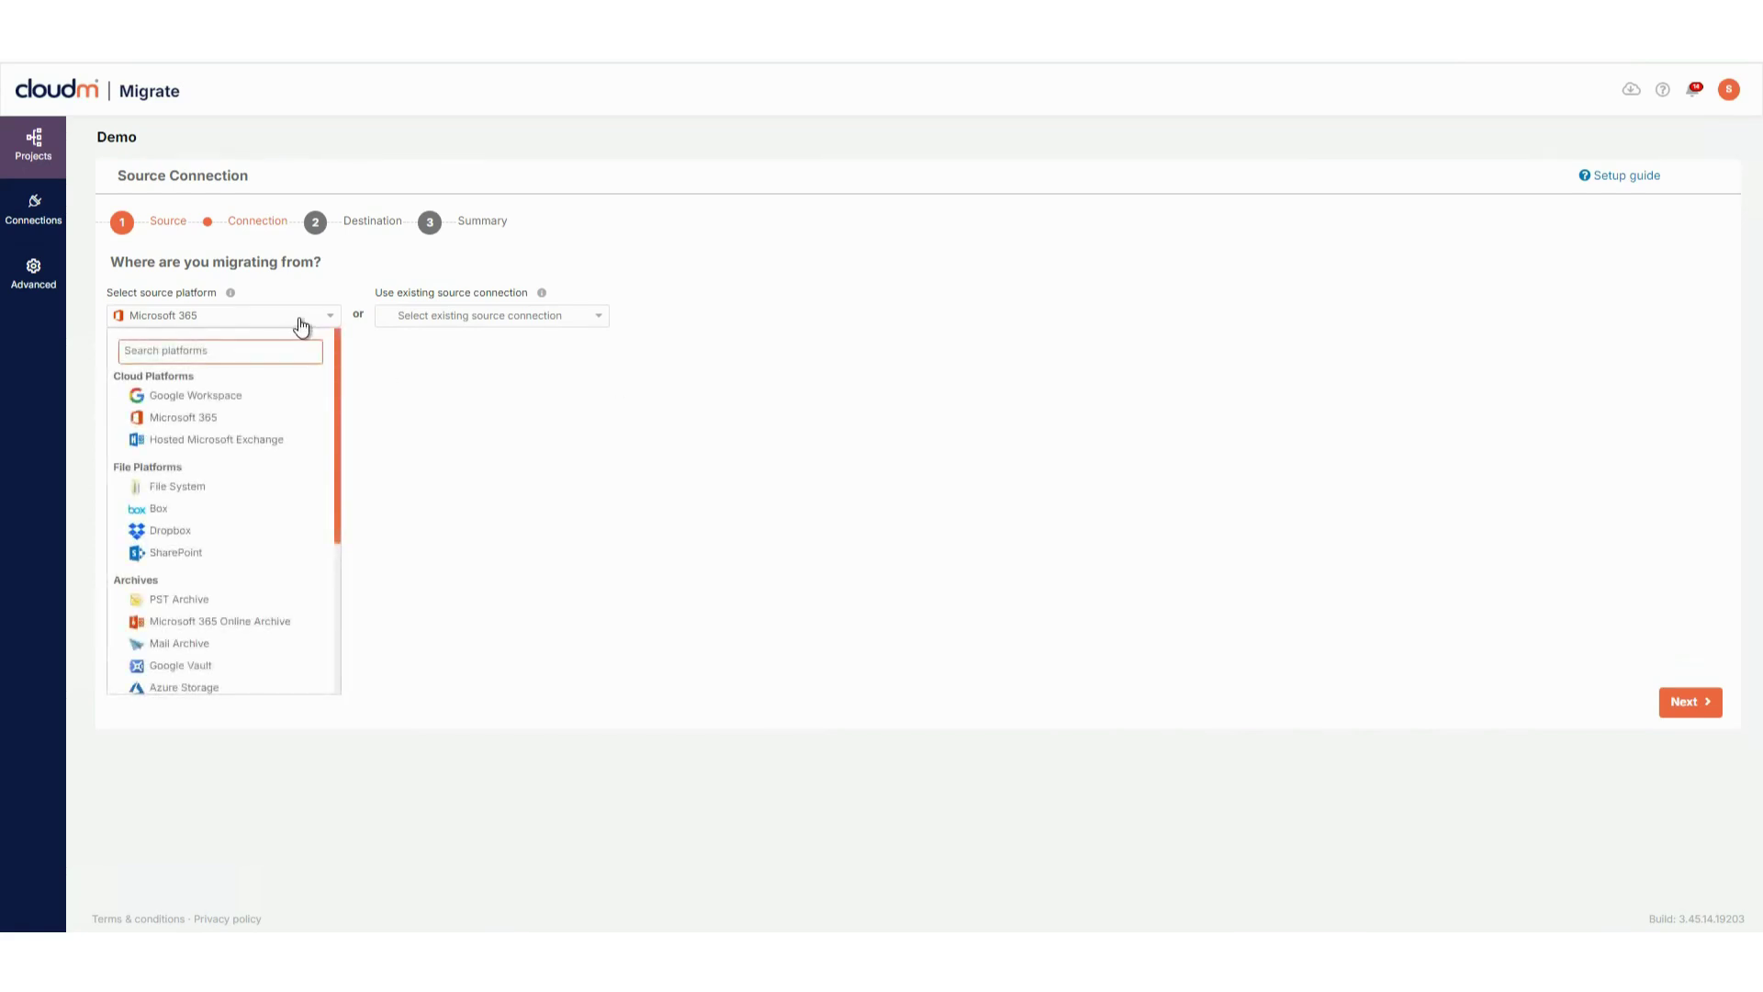
click(301, 327)
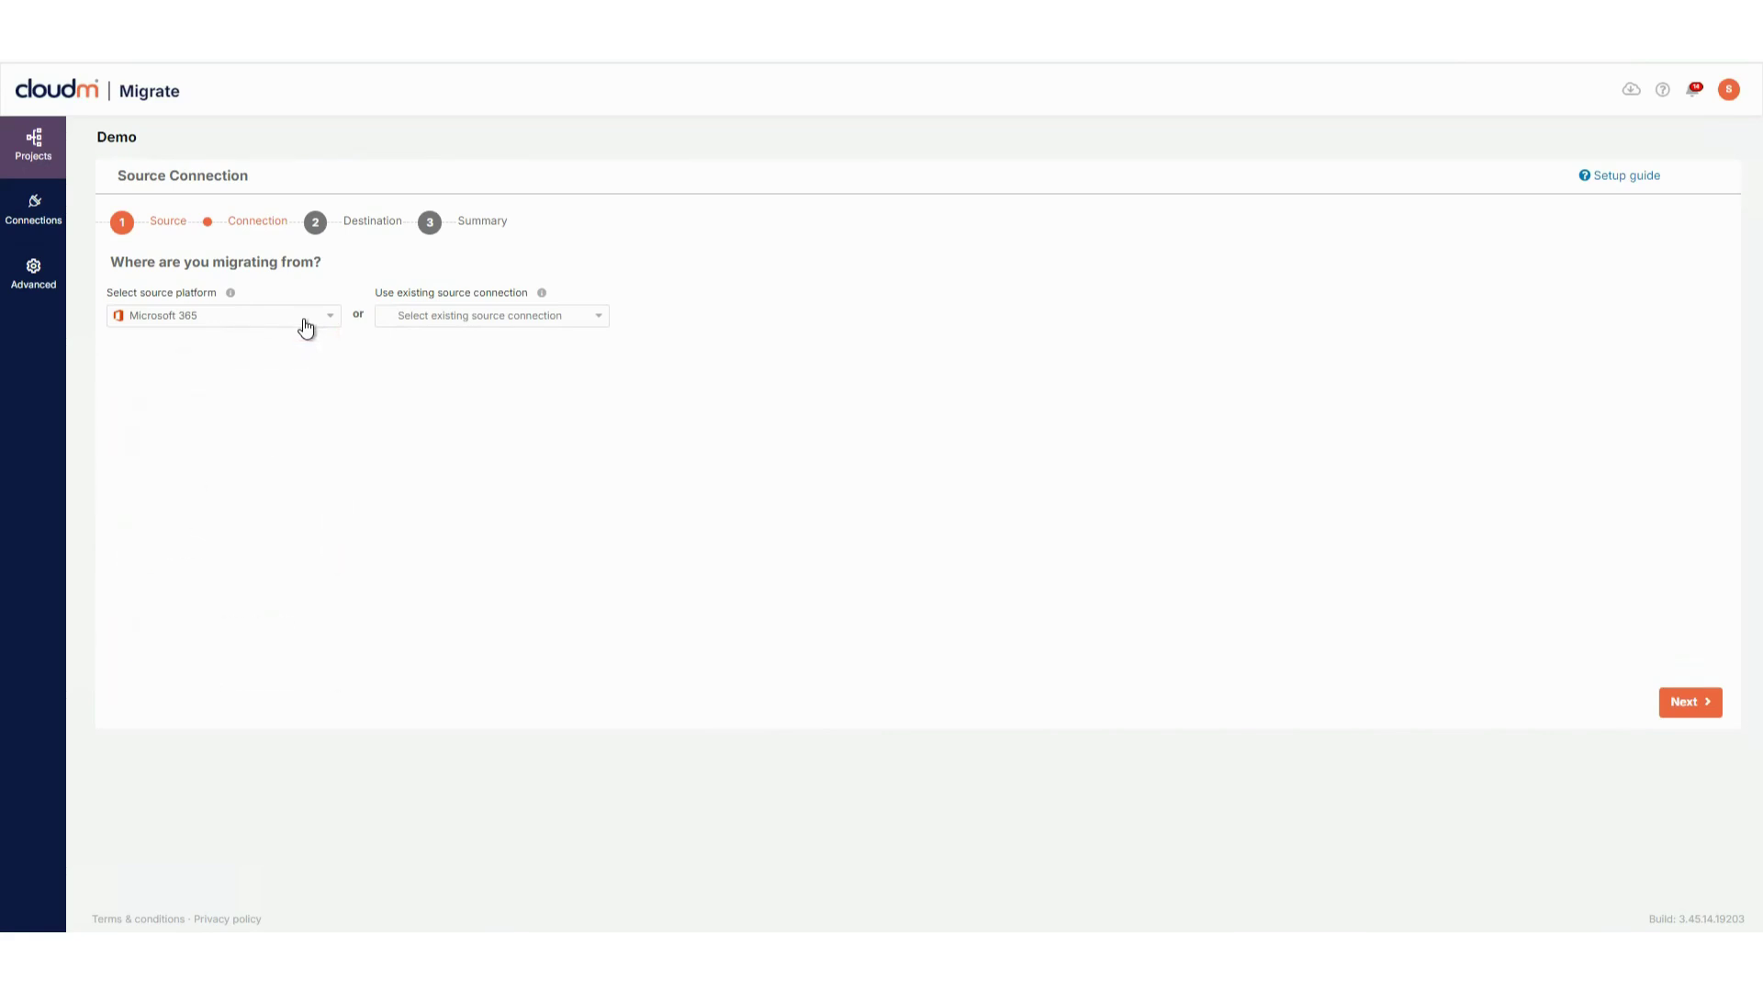
click(318, 325)
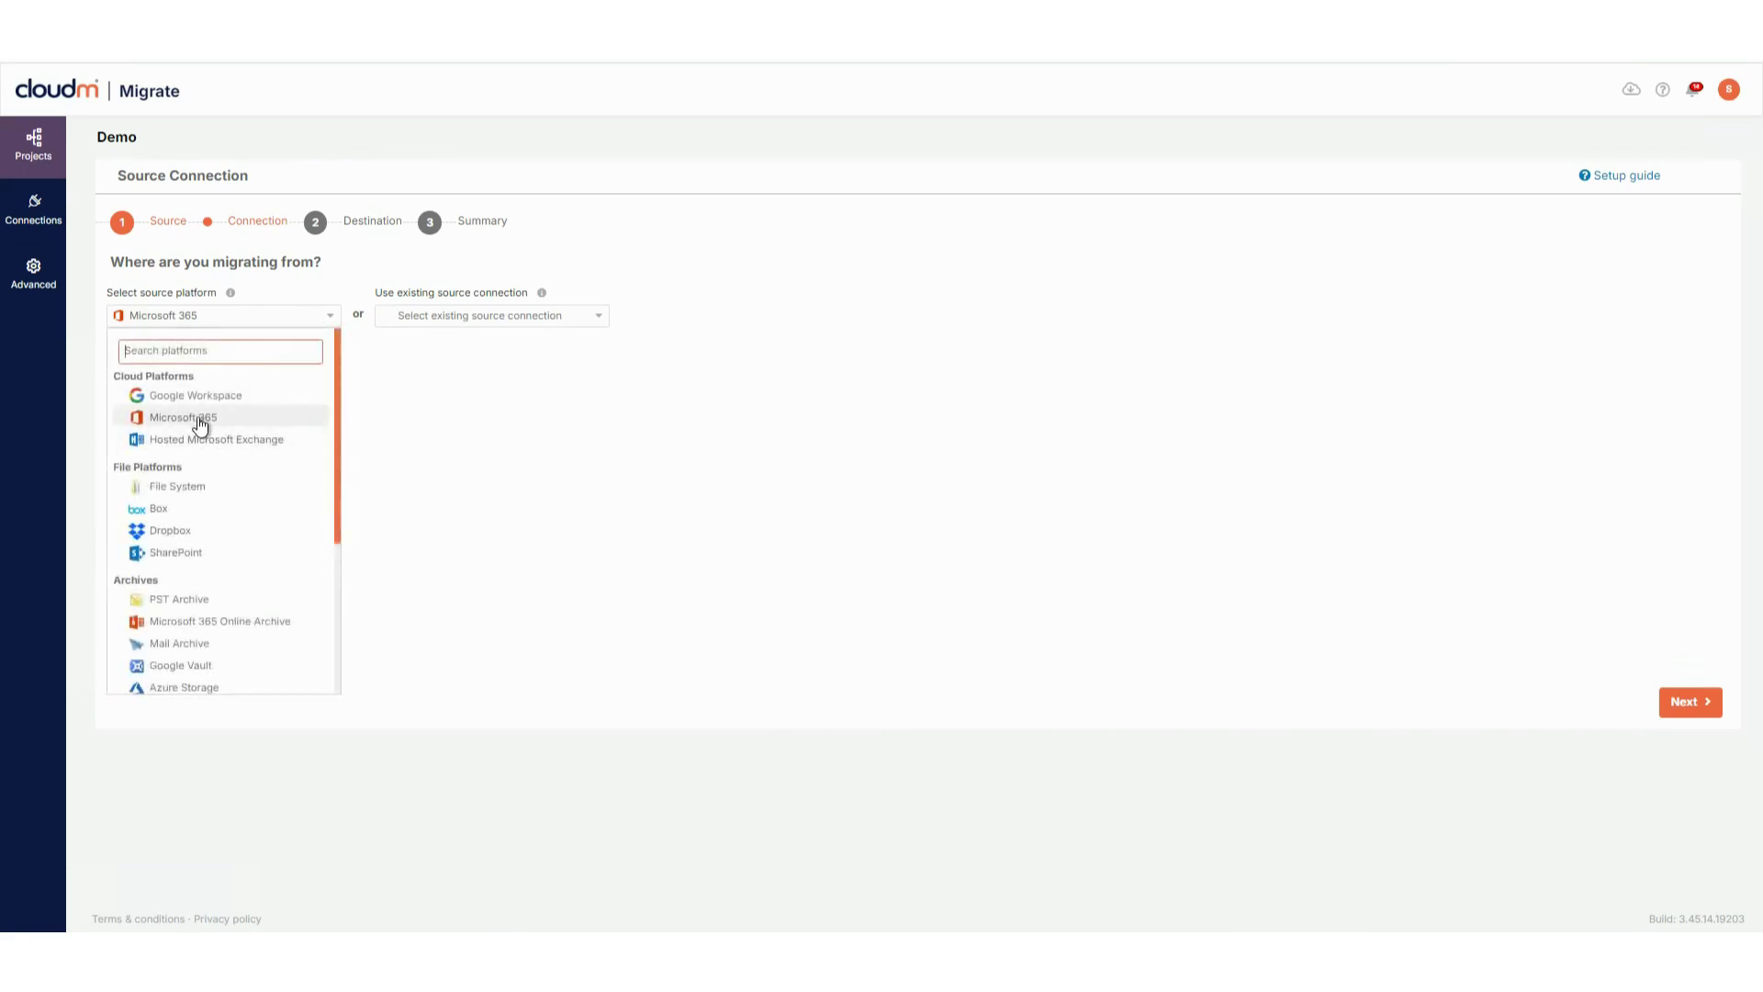
click(235, 420)
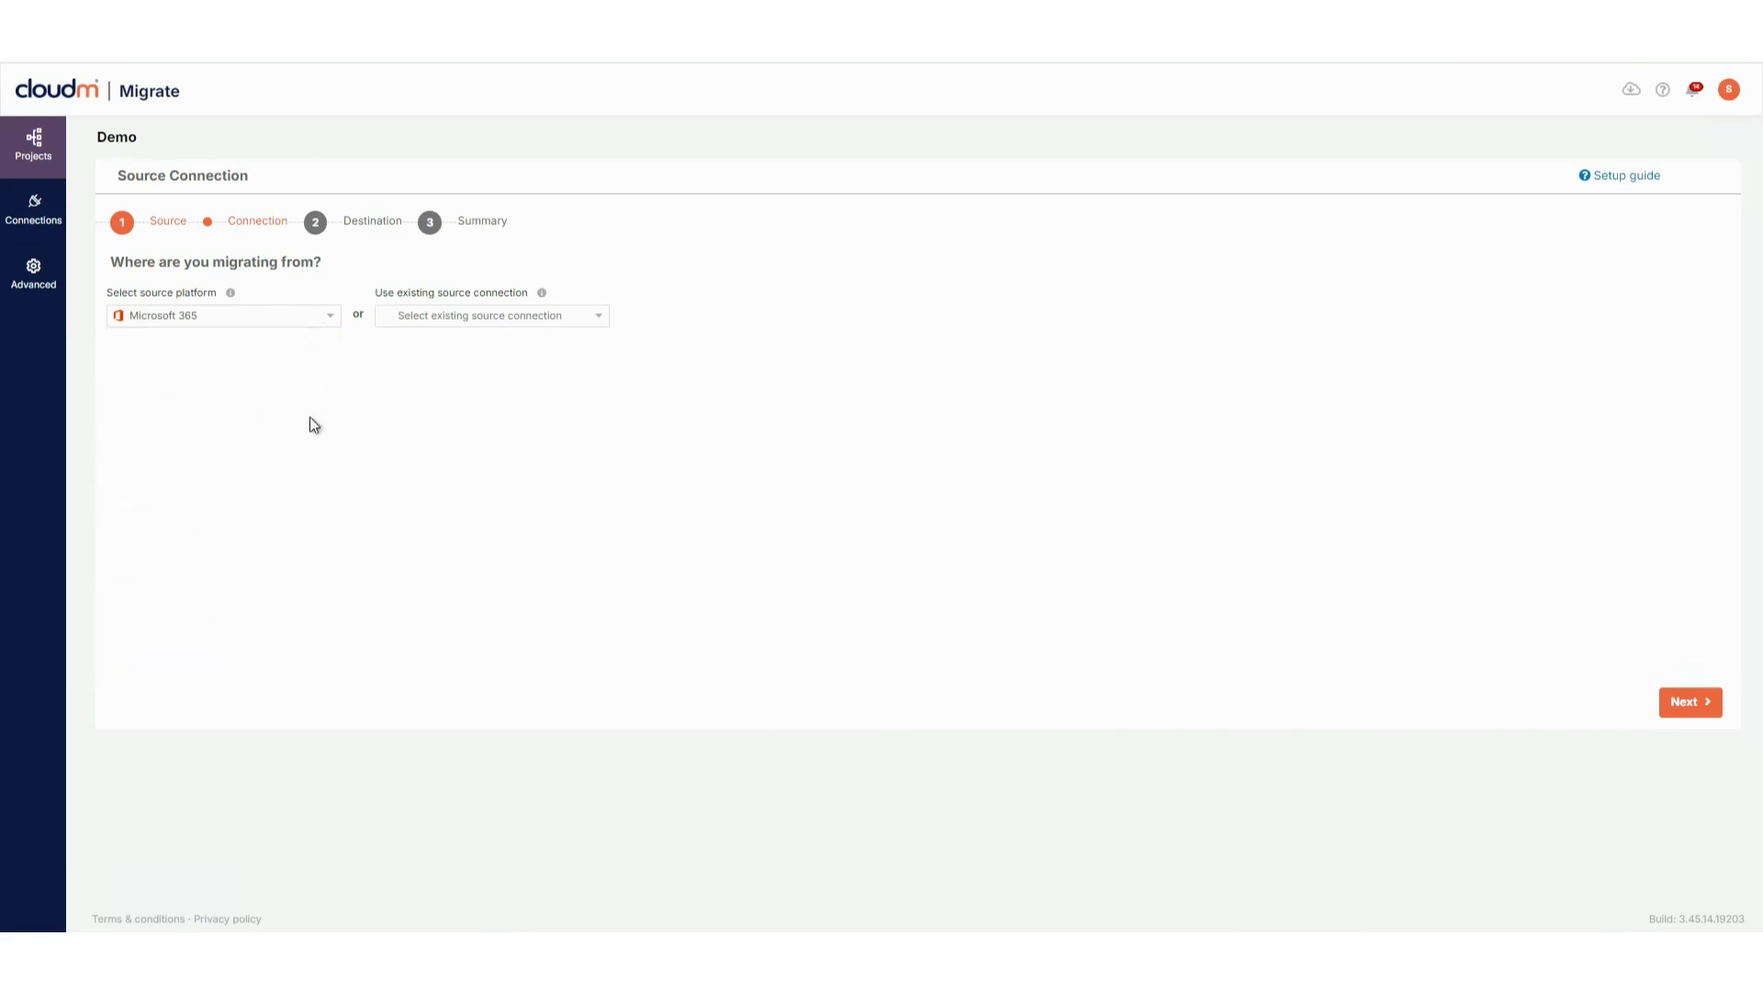
Save the Microsoft 365 source connection, run its tests, and continue once all pass.
click(1681, 702)
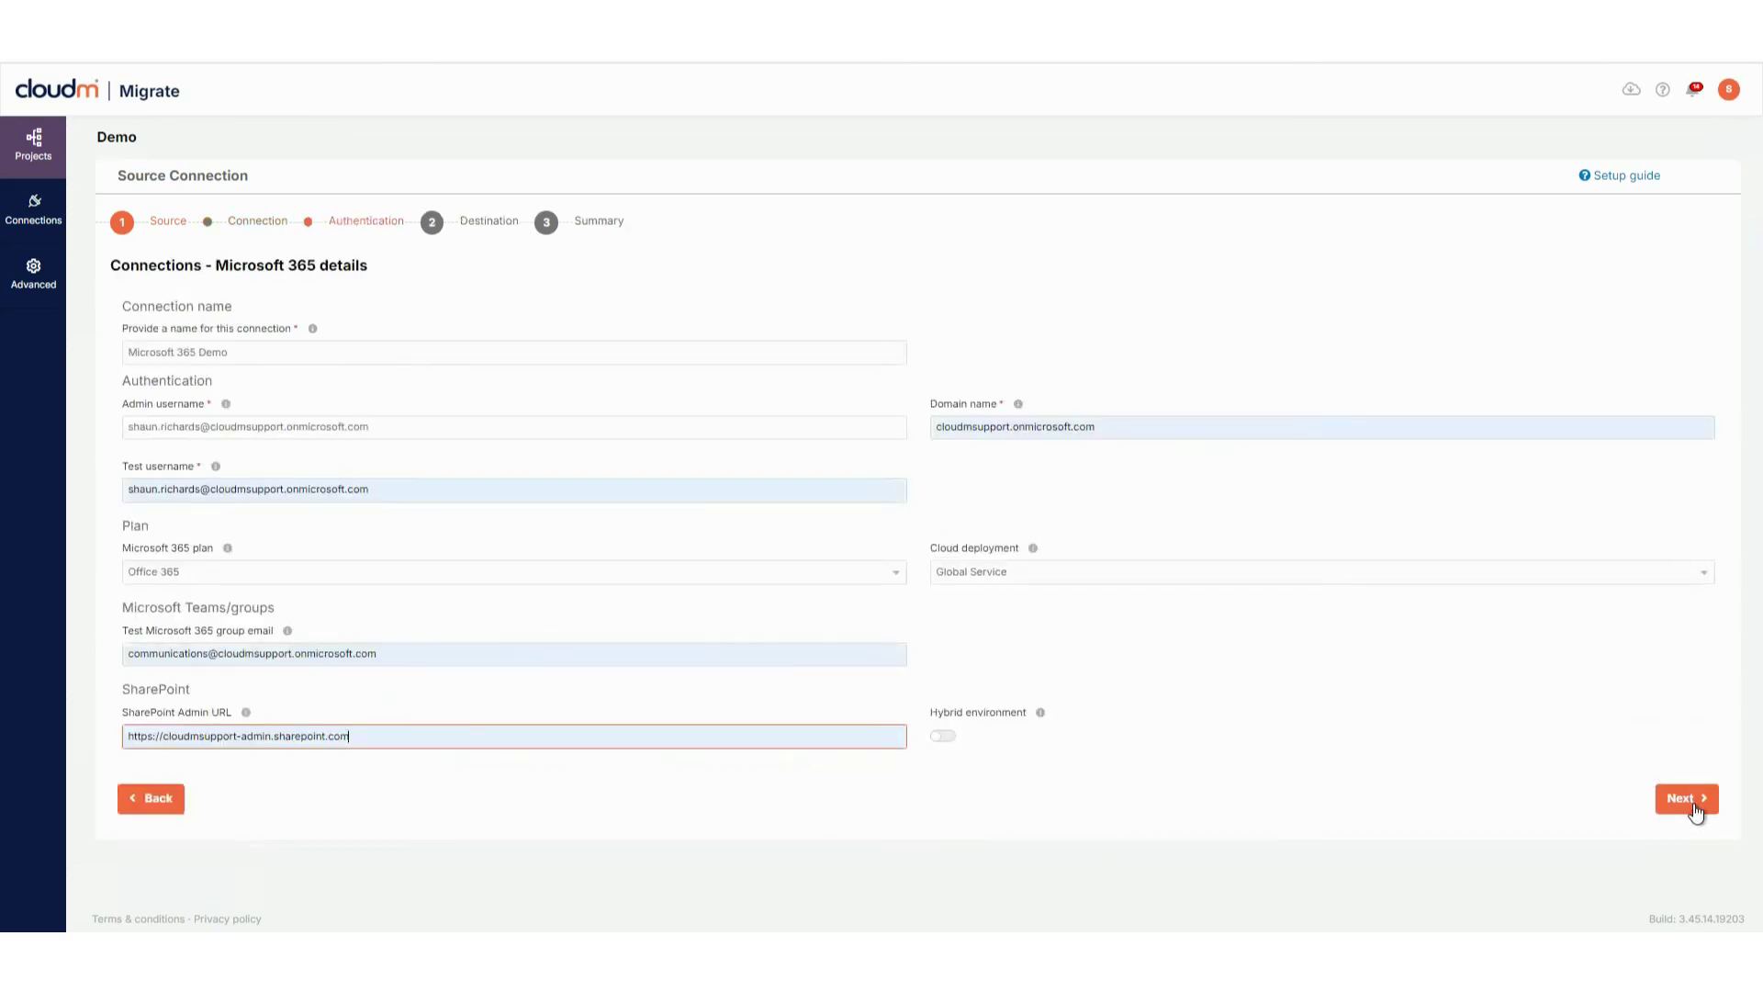
click(1690, 801)
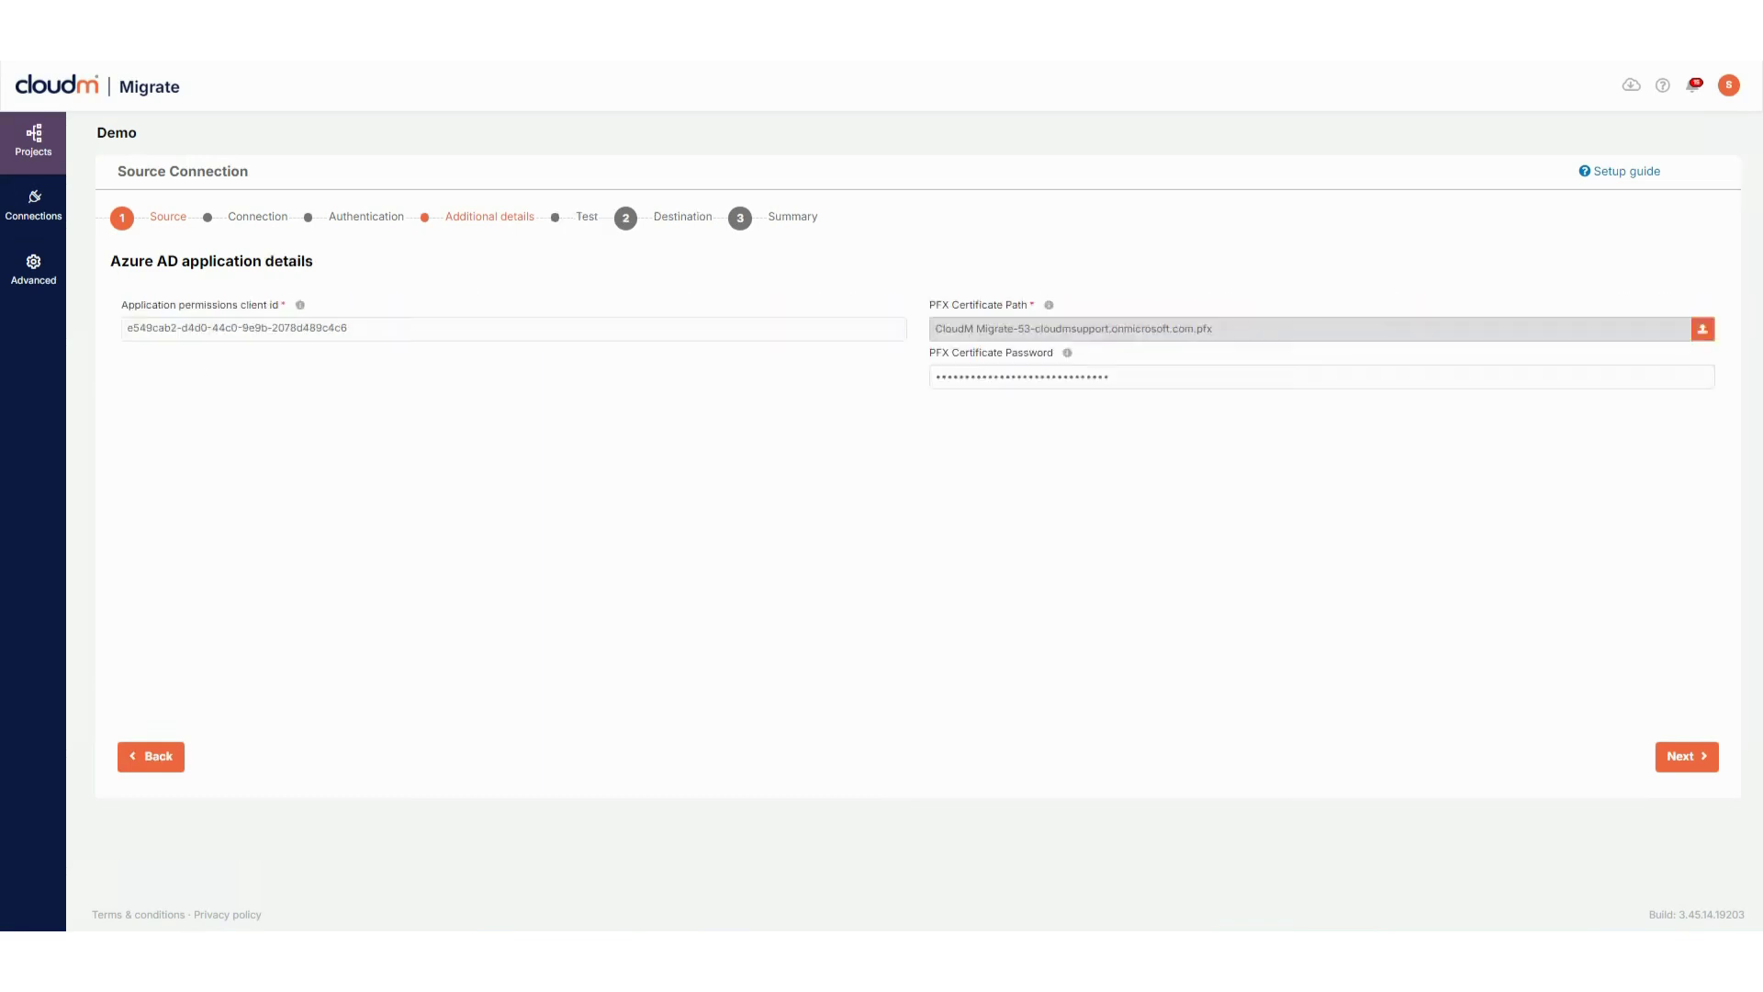
click(1684, 751)
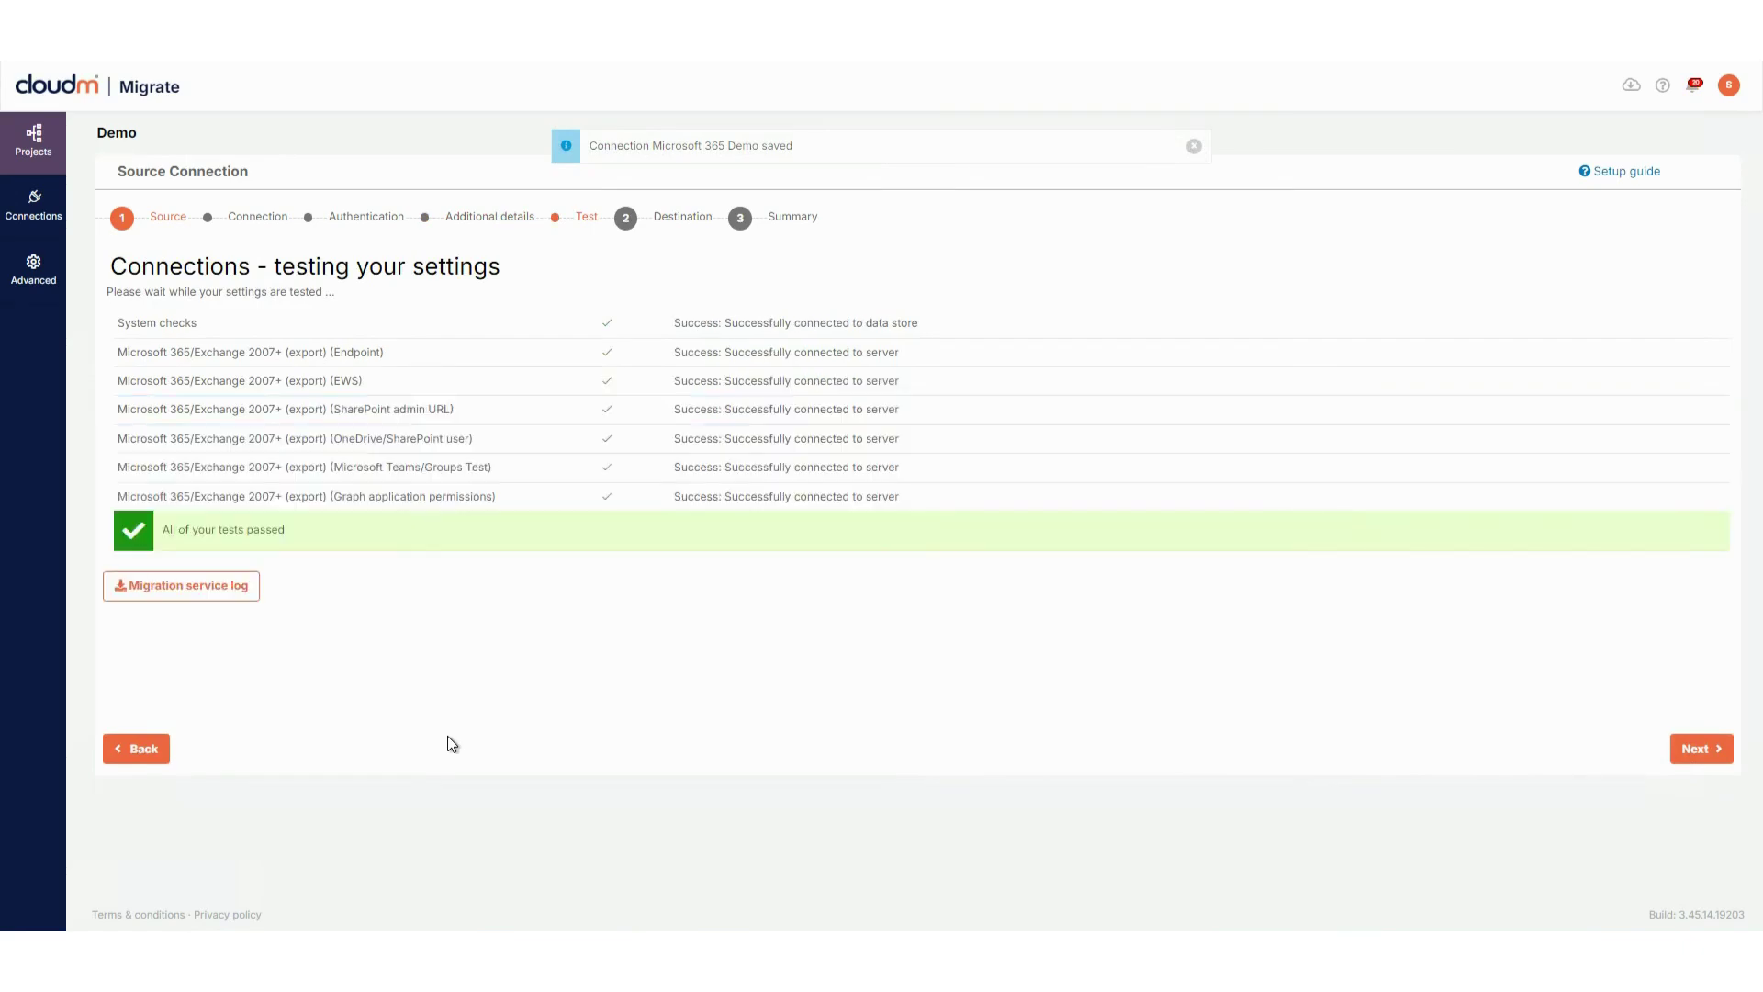
click(1698, 751)
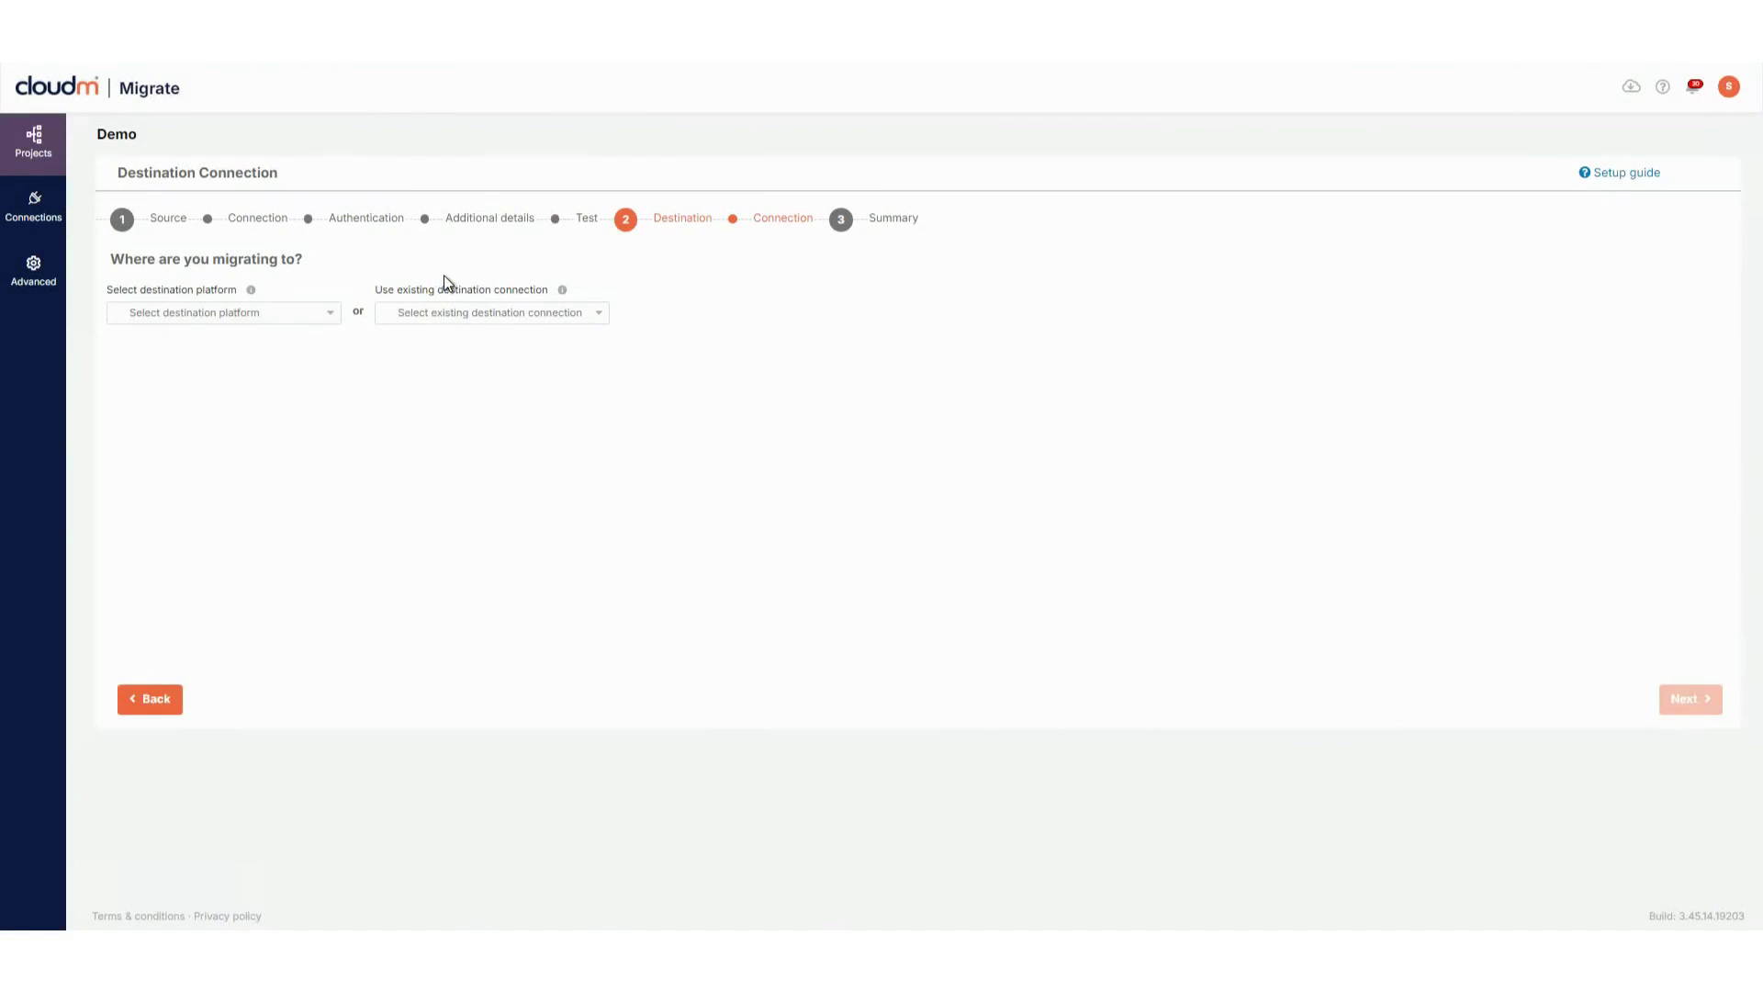
Choose the existing Google Workspace - Demo destination connection and continue to the summary.
click(530, 317)
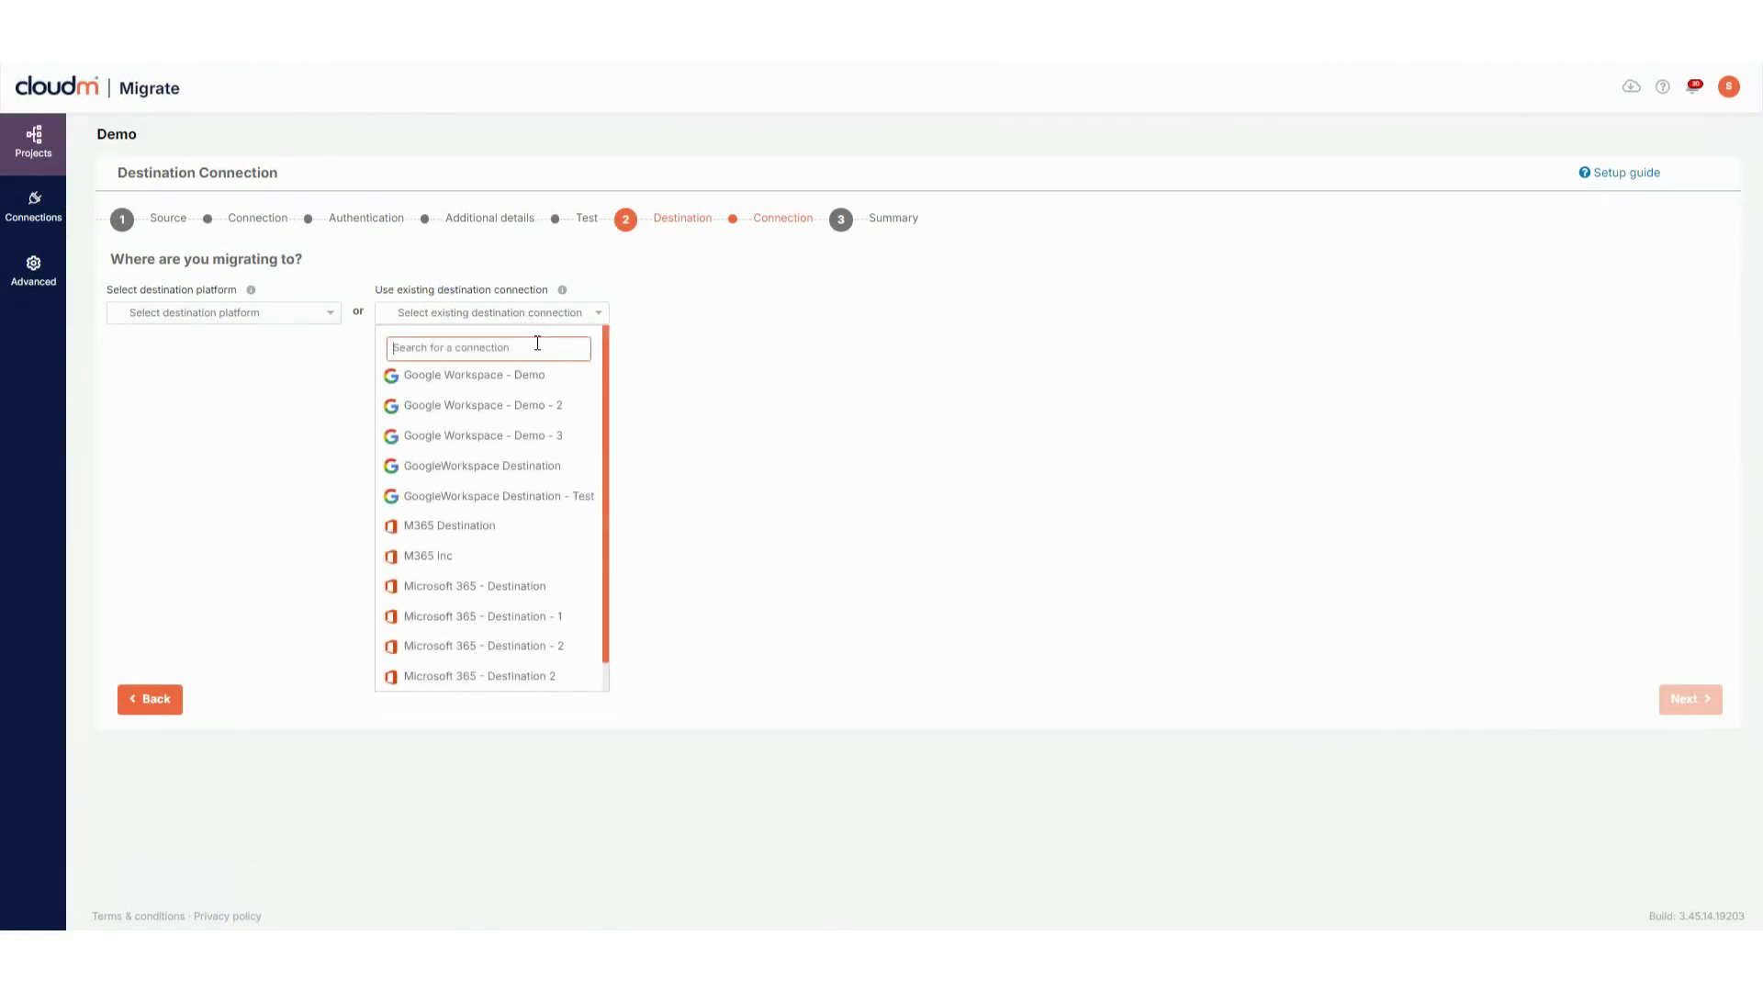
click(538, 384)
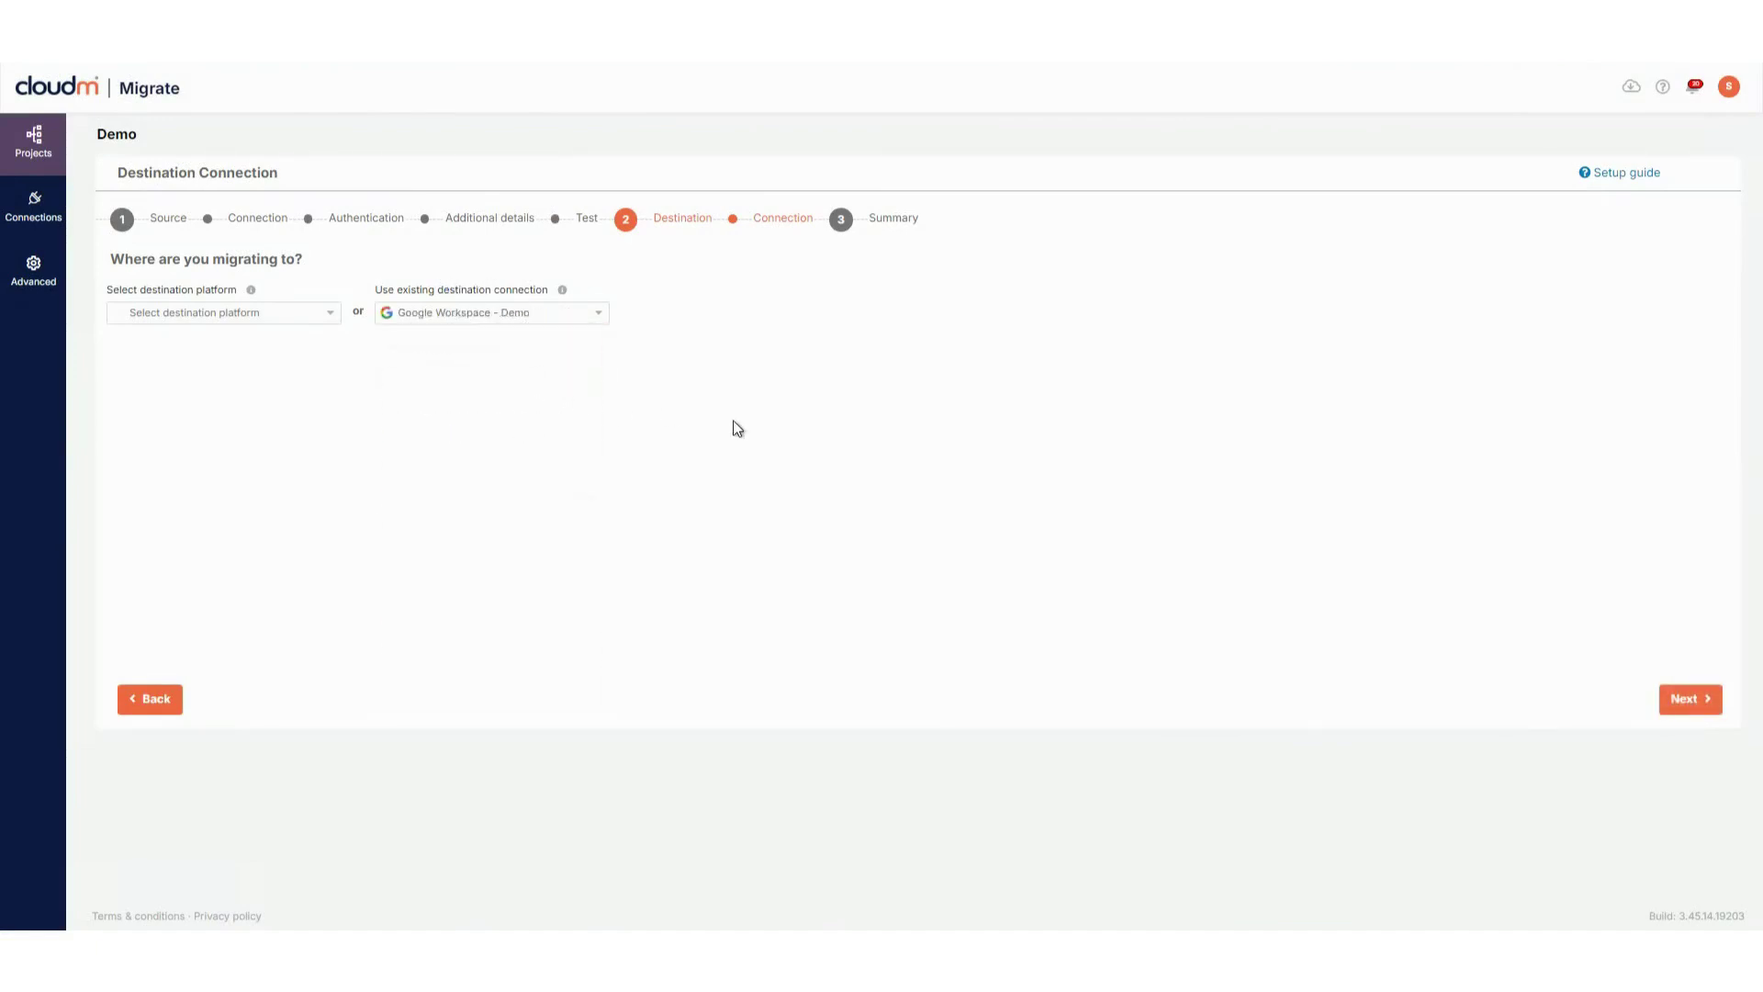
click(1692, 699)
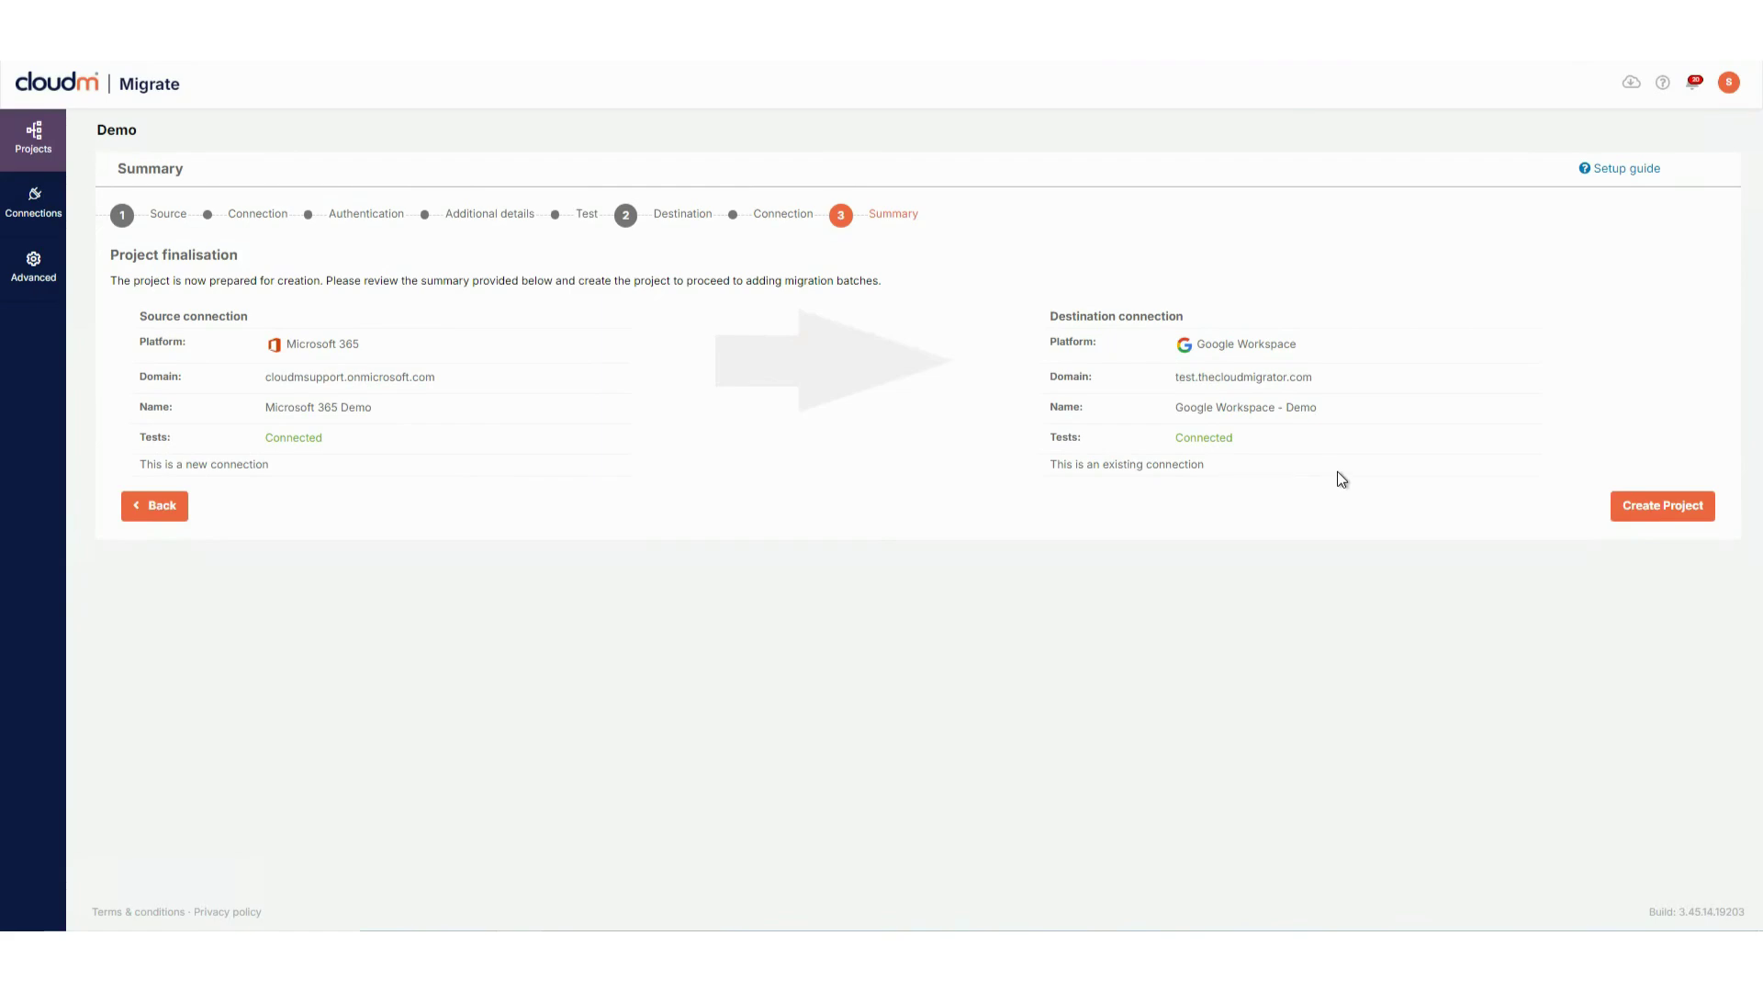
Create the Demo project and apply the pasted license key so it shows Licensed.
click(1700, 509)
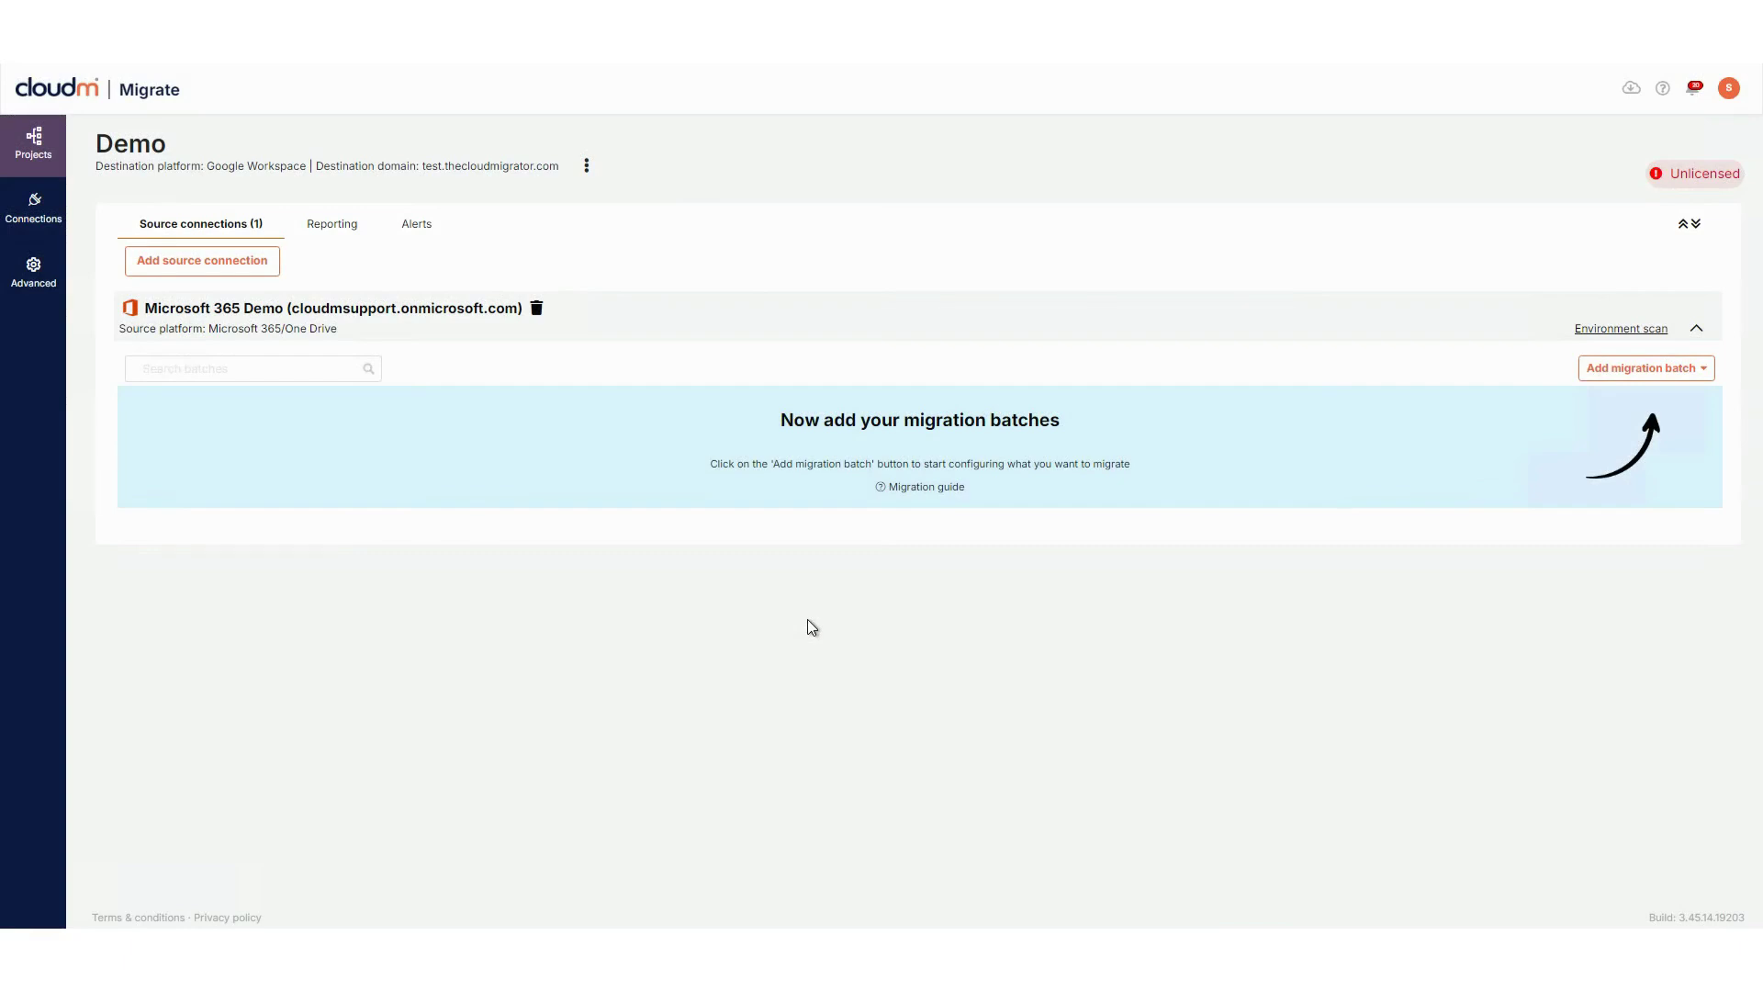
click(1734, 177)
click(914, 505)
key(ctrl+v)
click(634, 602)
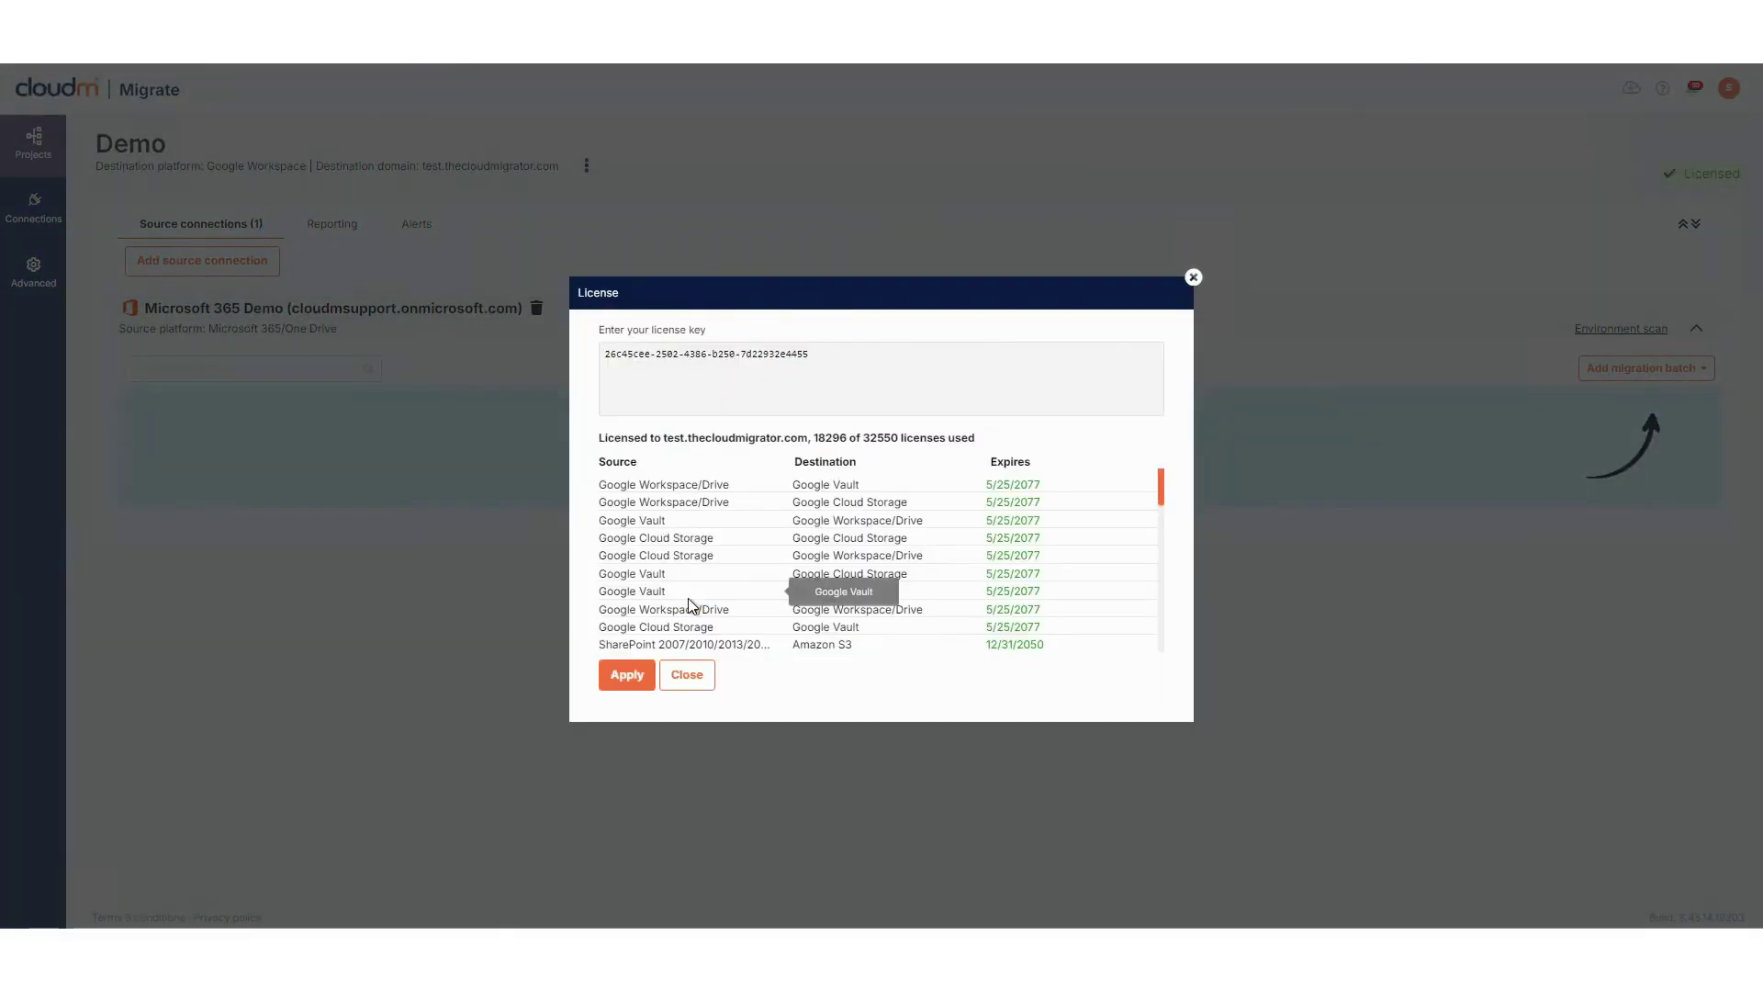
click(686, 679)
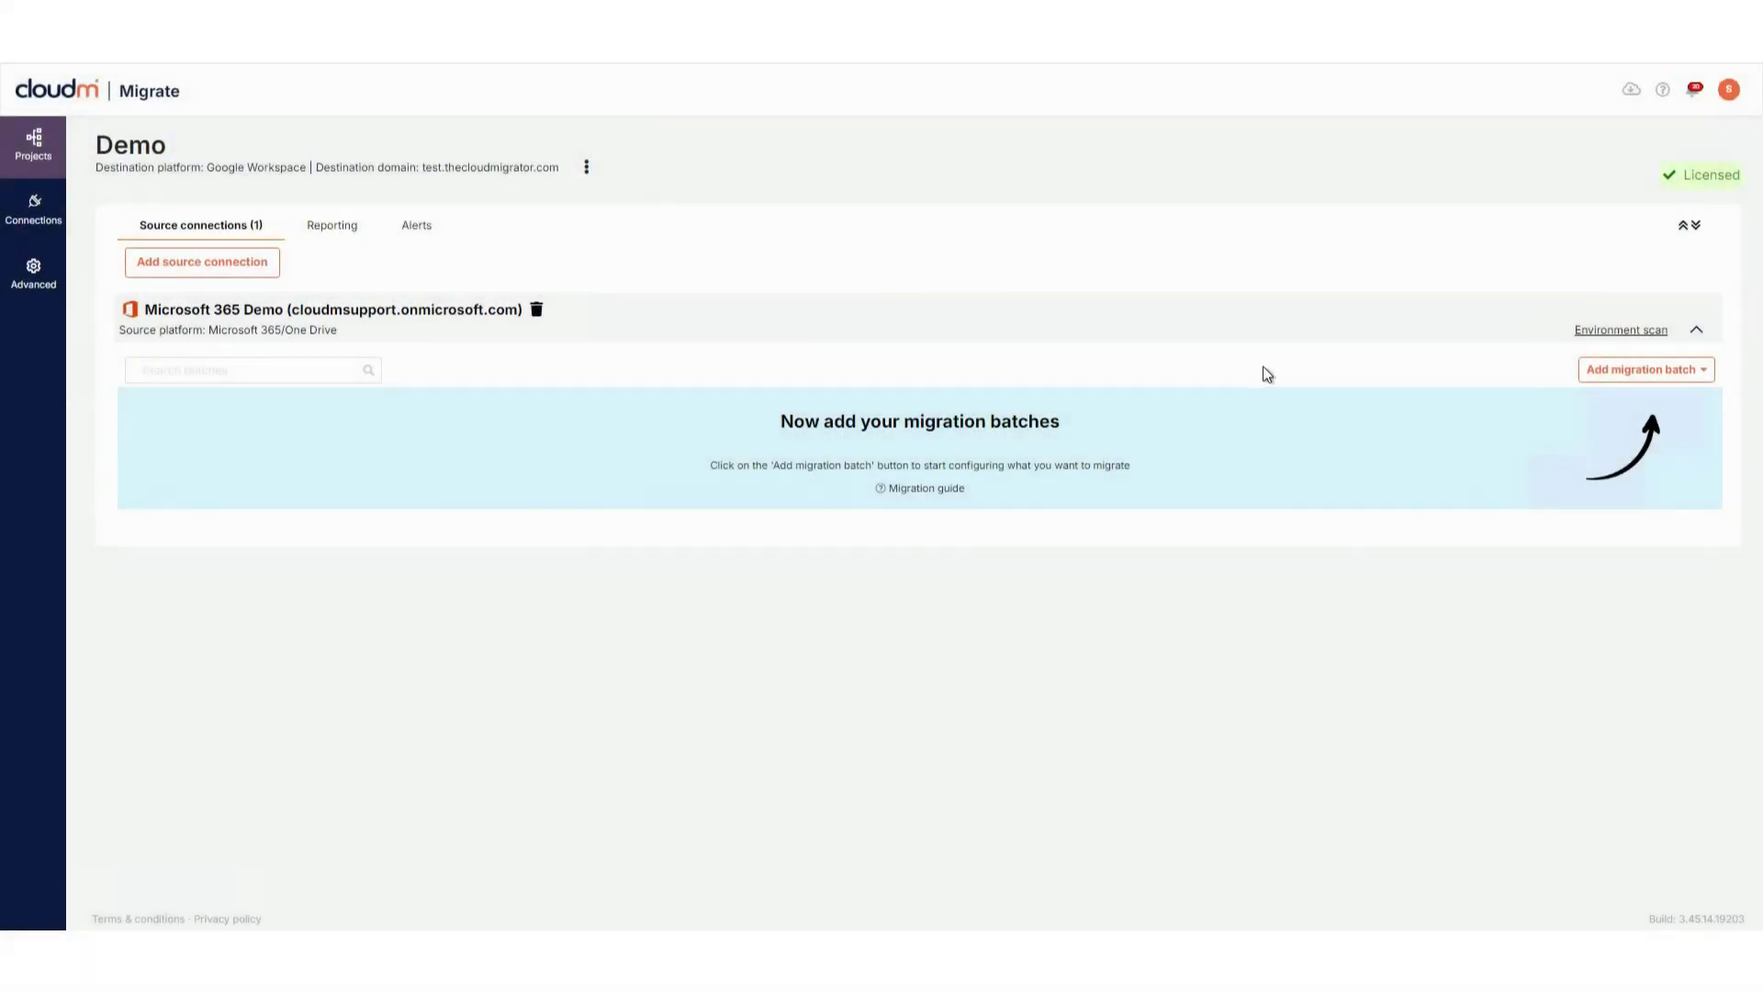
Start a new Users migration batch named 'User Batch'.
click(1617, 373)
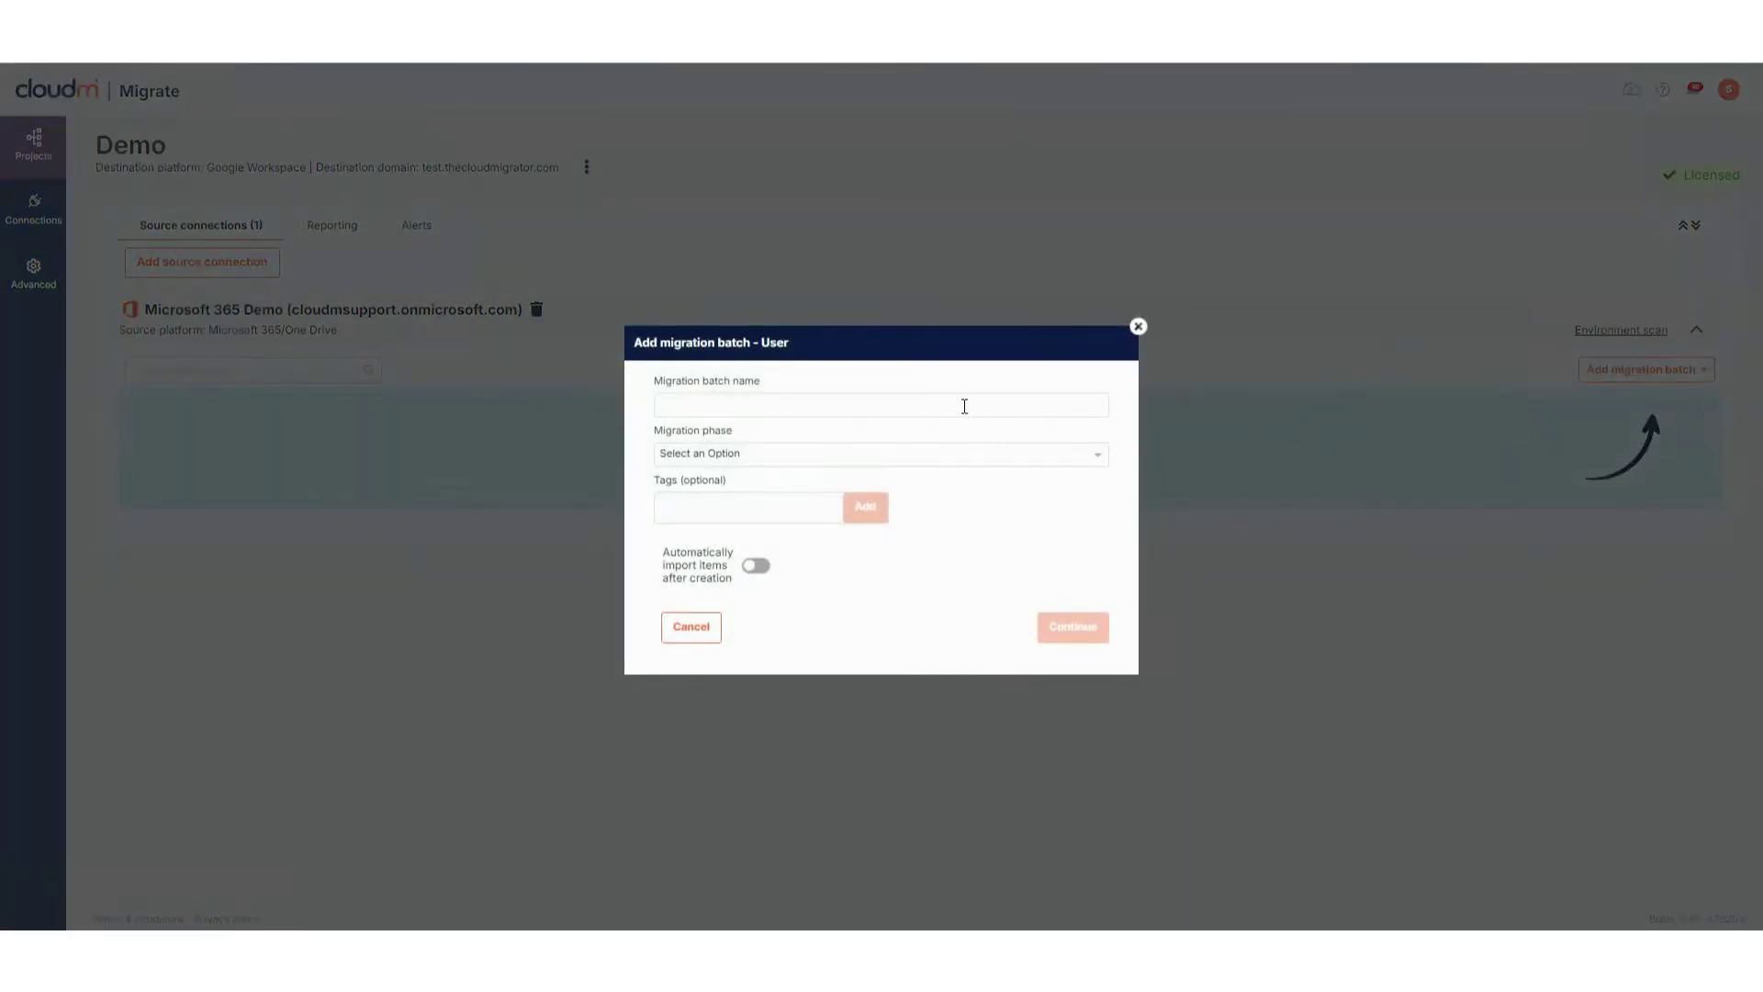
click(965, 405)
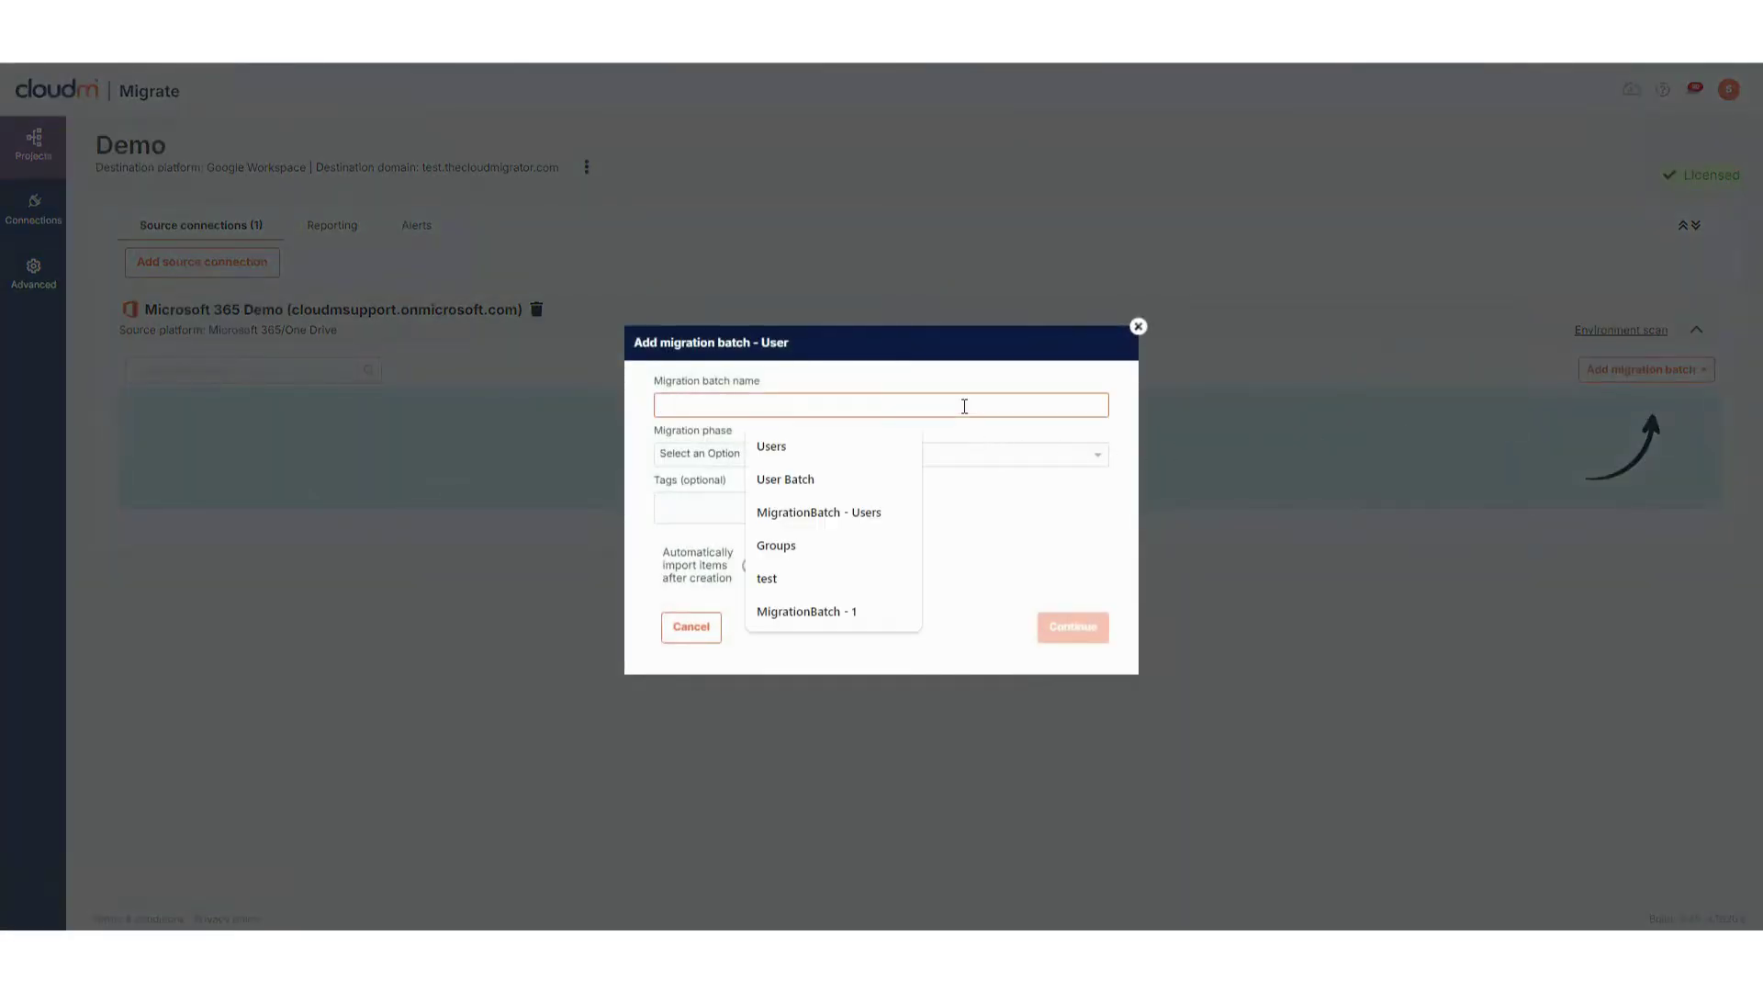
text(User Batch)
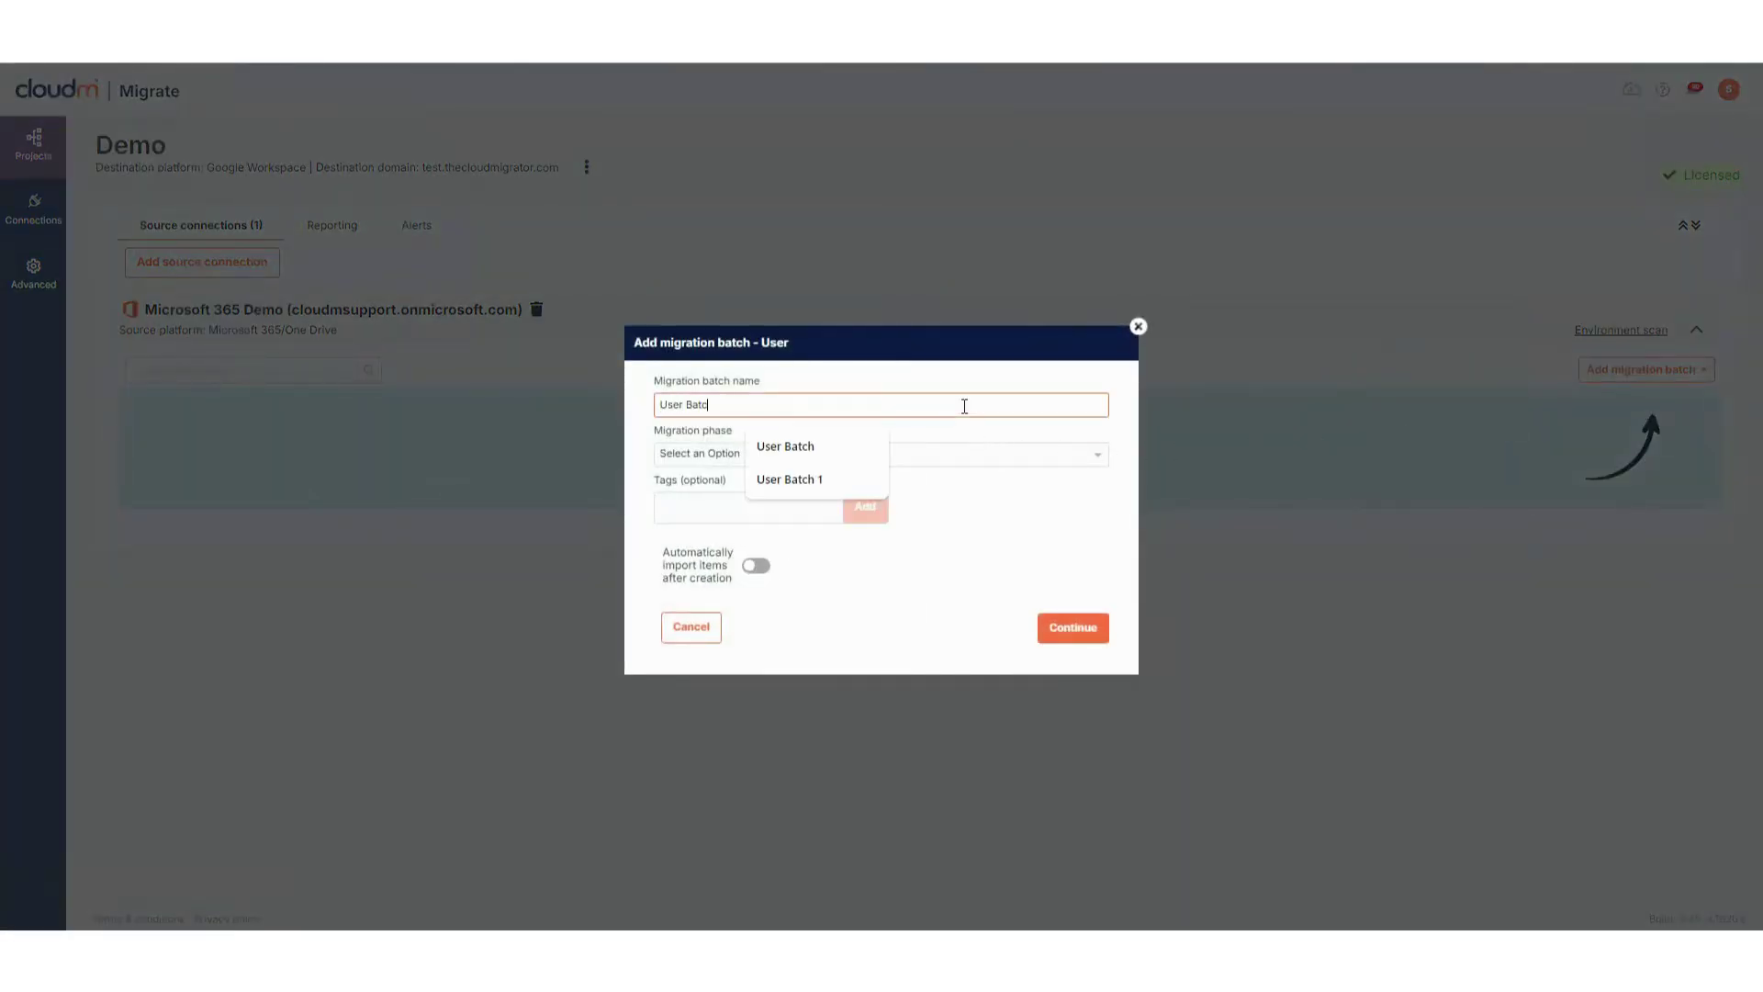
Set the batch to Bulk phase, tag it 'test', and enable automatic import after creation.
click(1047, 458)
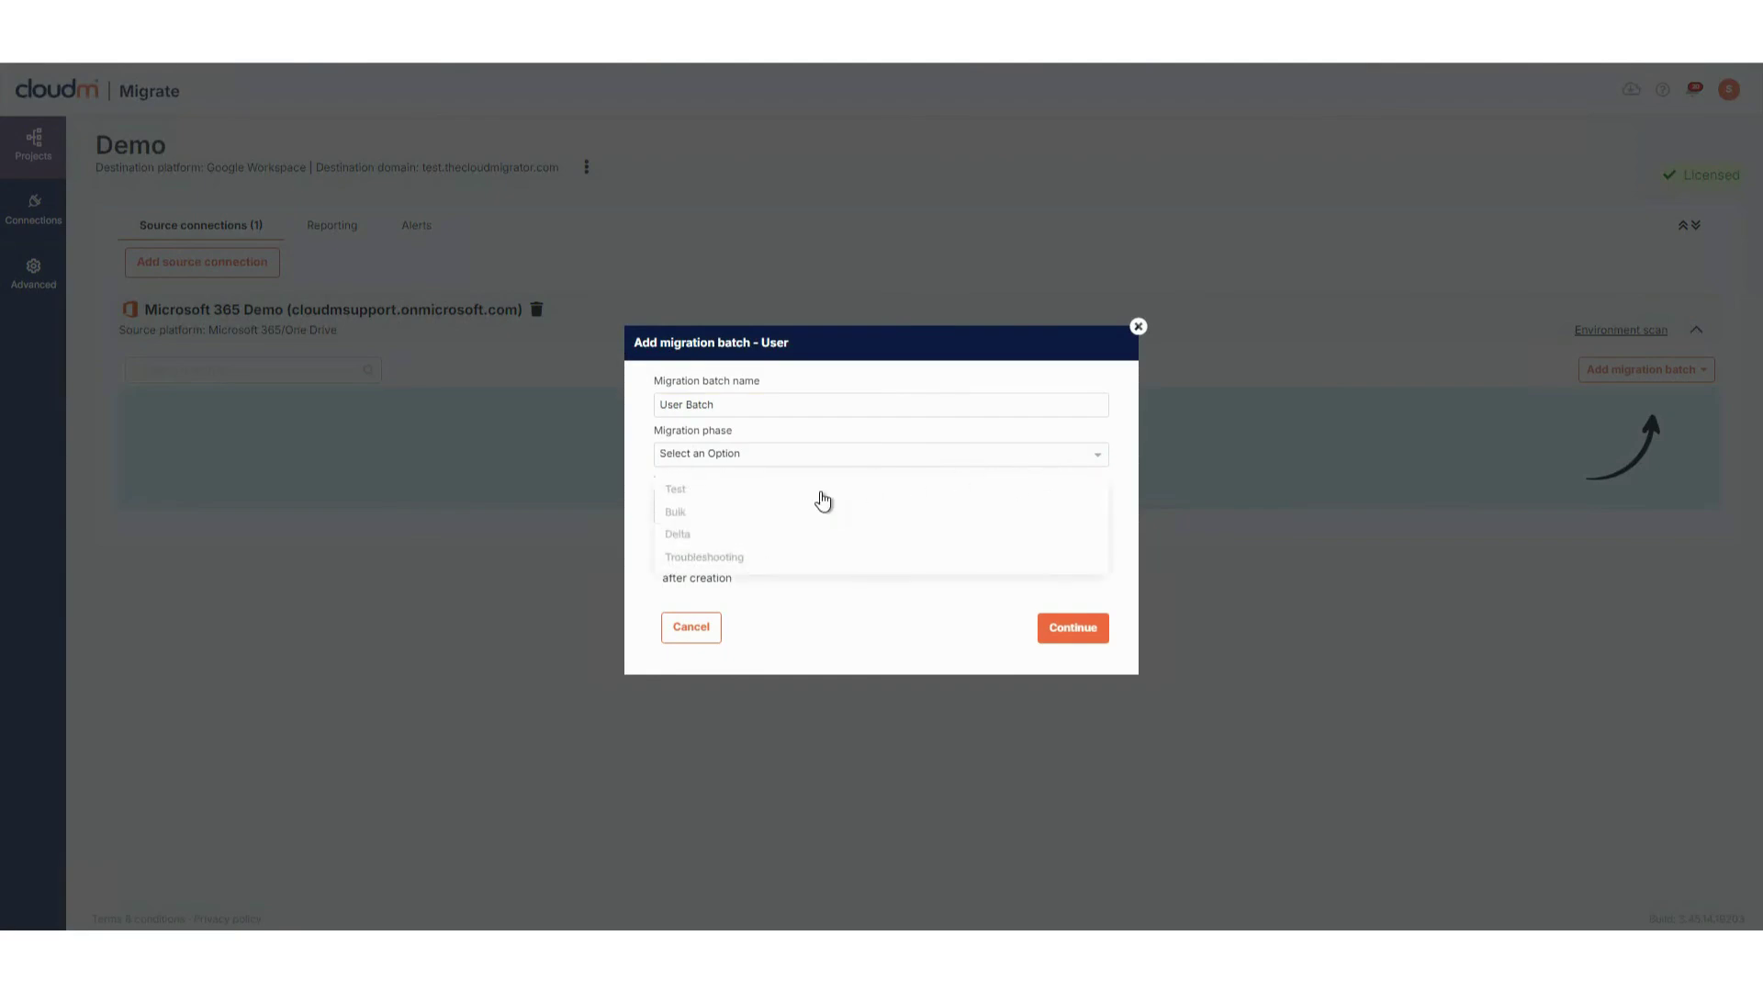
click(677, 514)
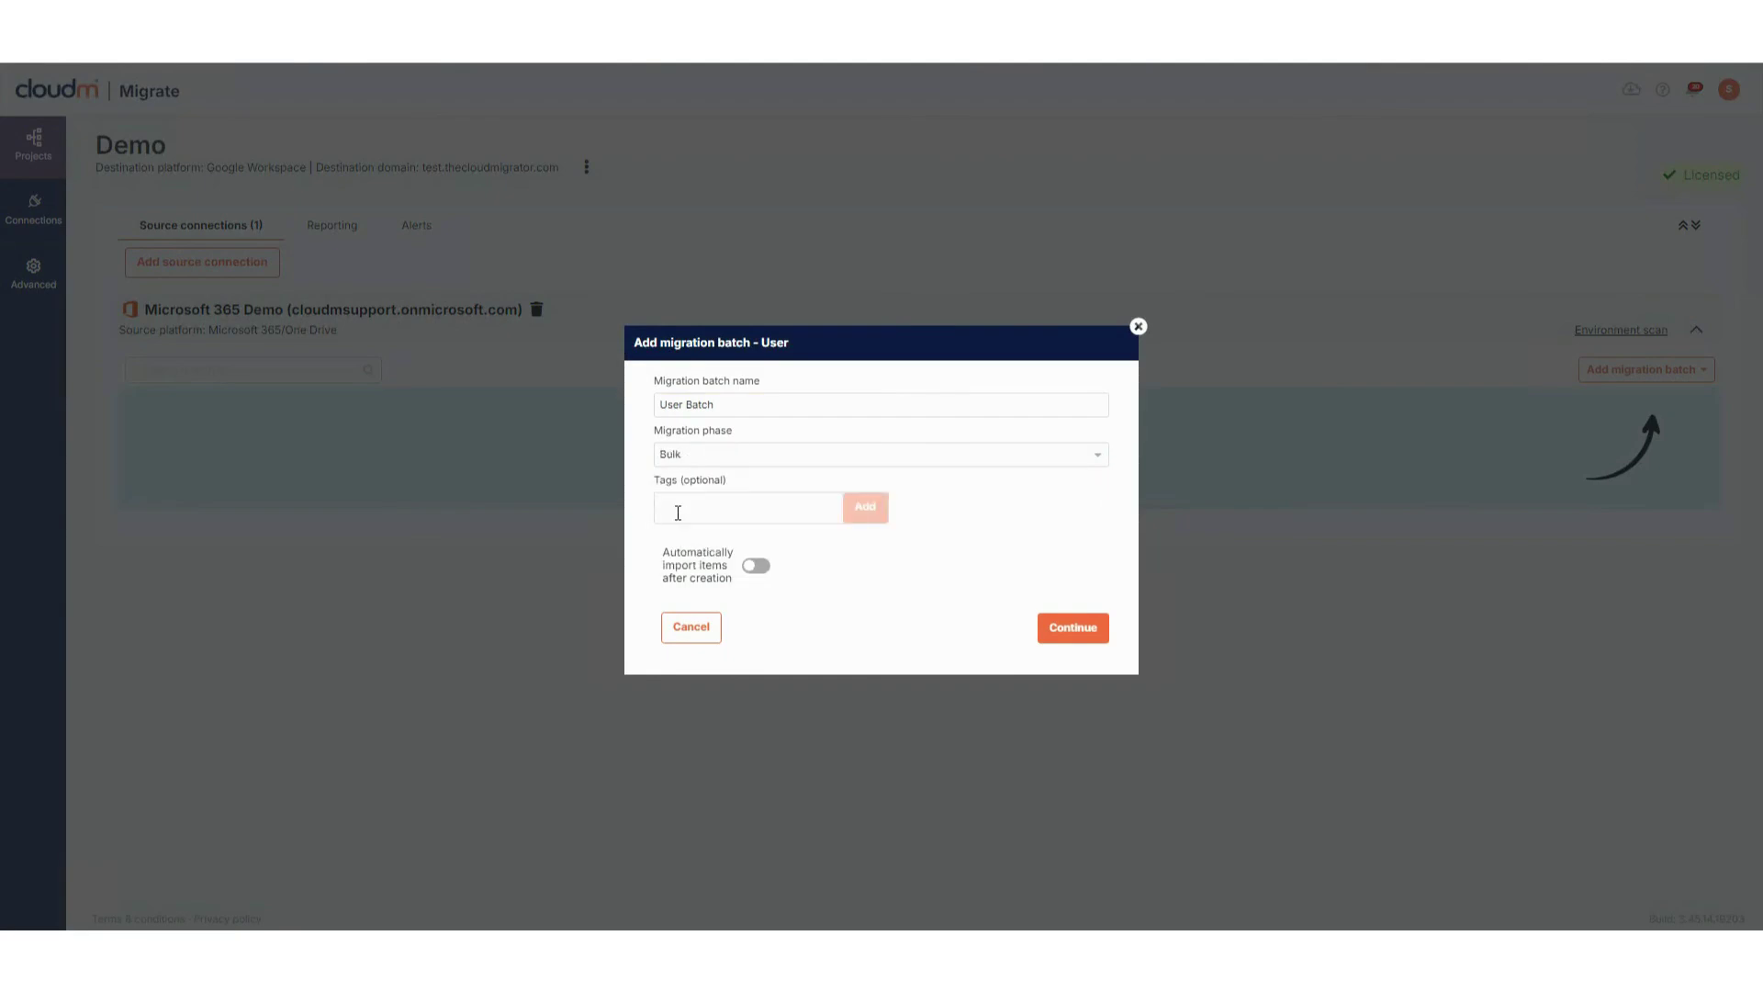
click(804, 509)
text(test)
click(855, 511)
click(756, 572)
click(758, 574)
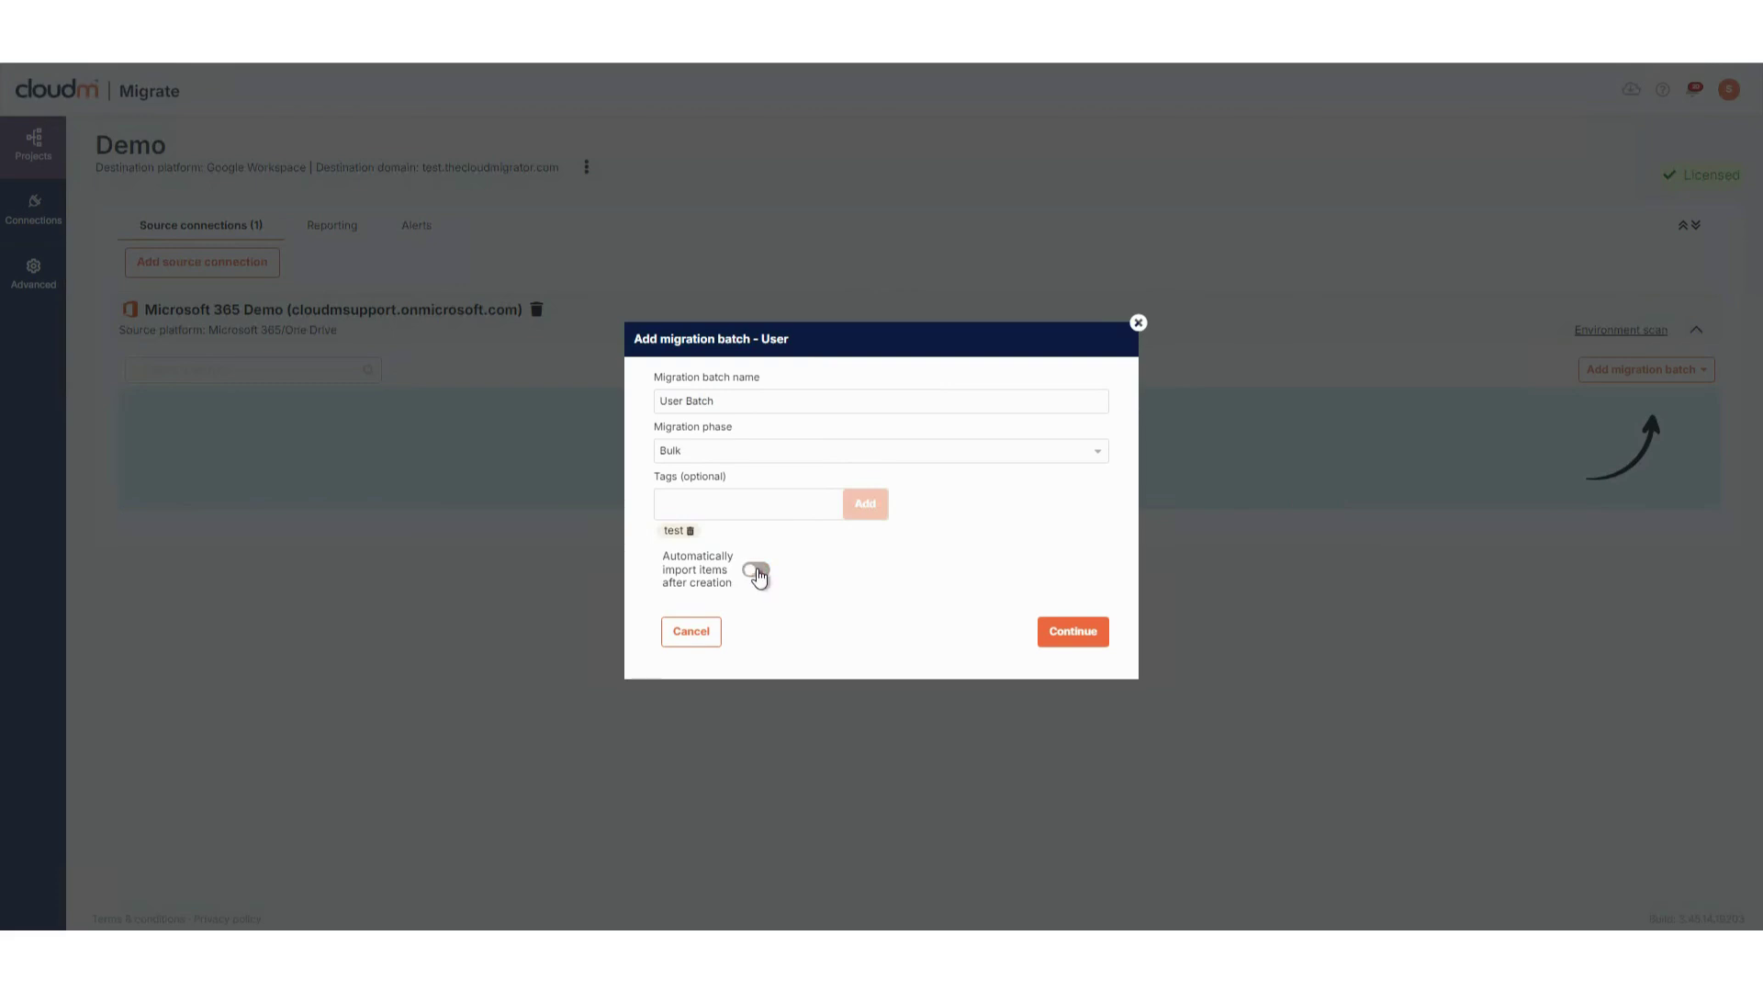
click(762, 574)
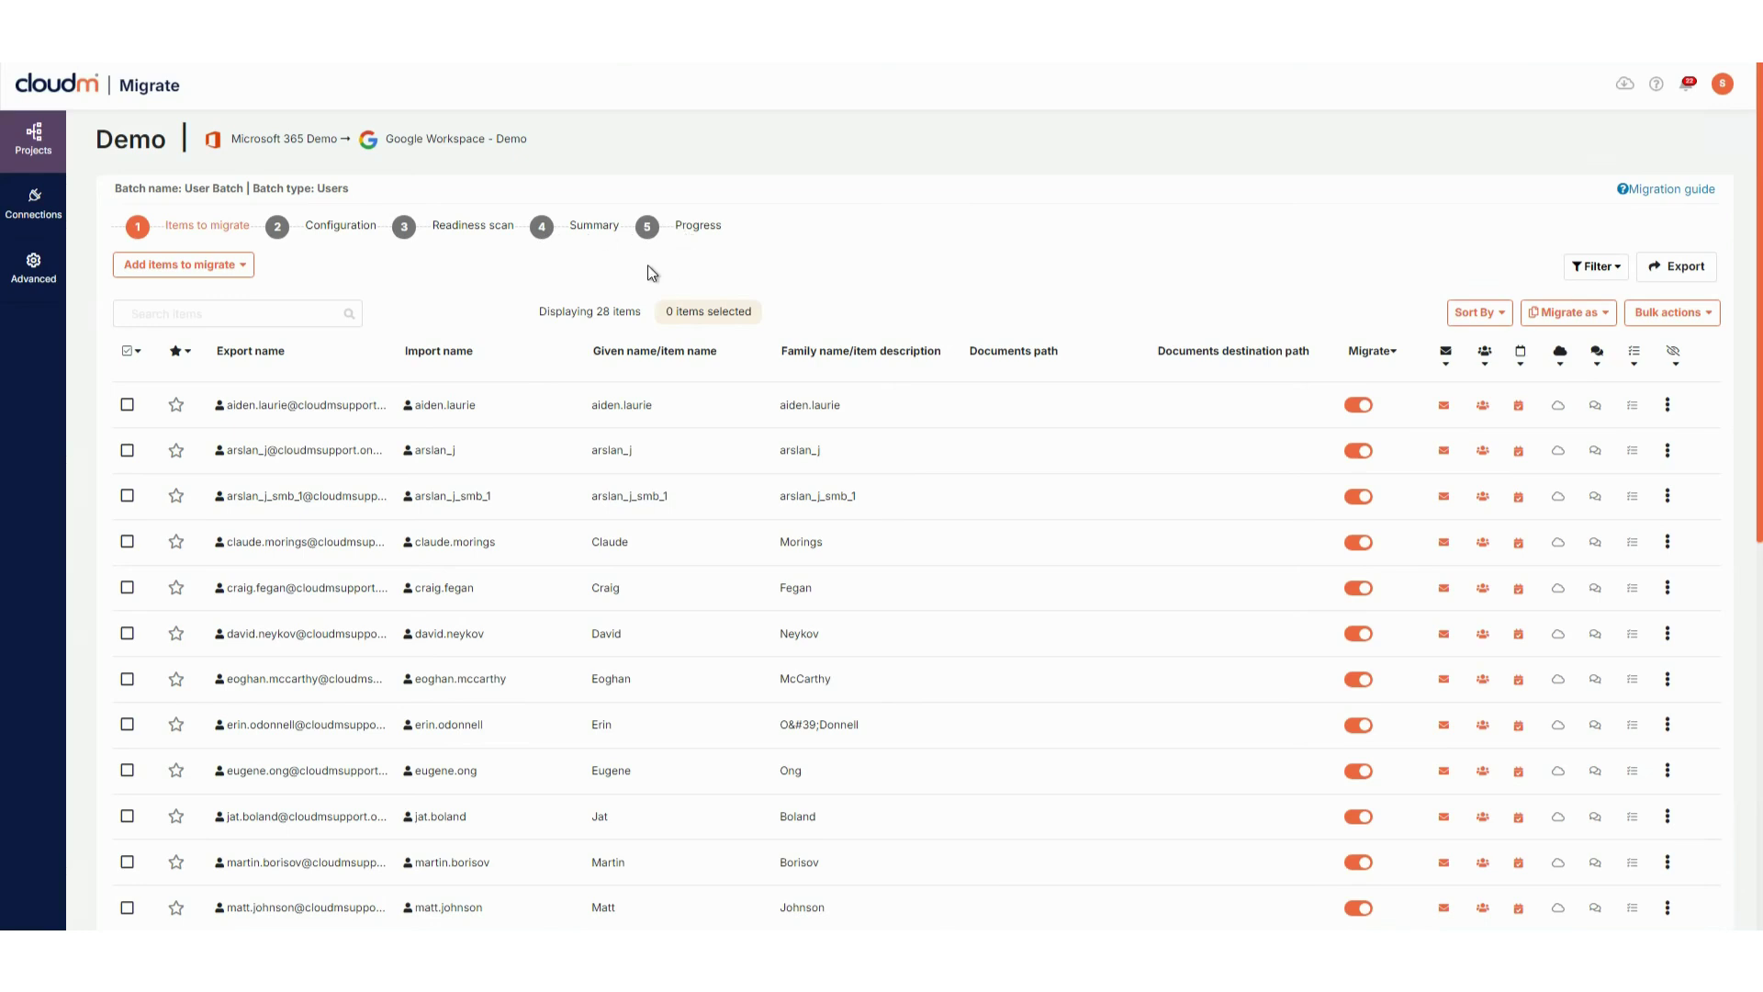
Check the bulk actions list, then enable Drive and Conversations for the first user.
click(1686, 322)
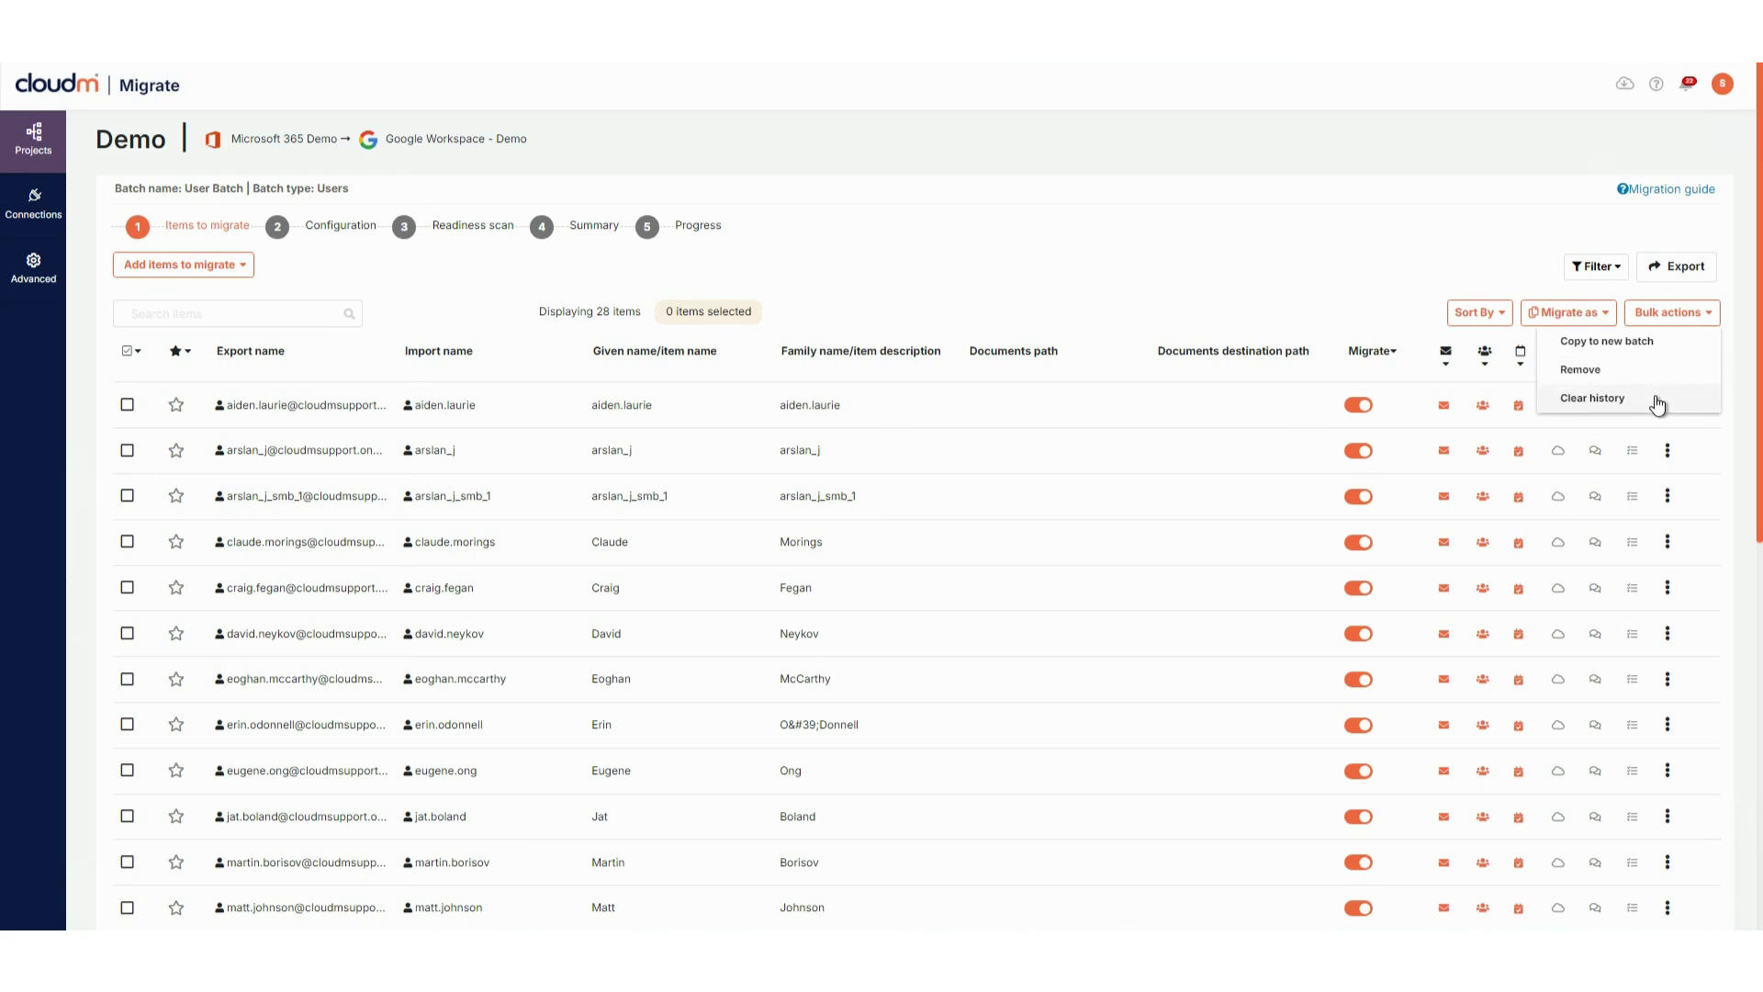
click(1351, 258)
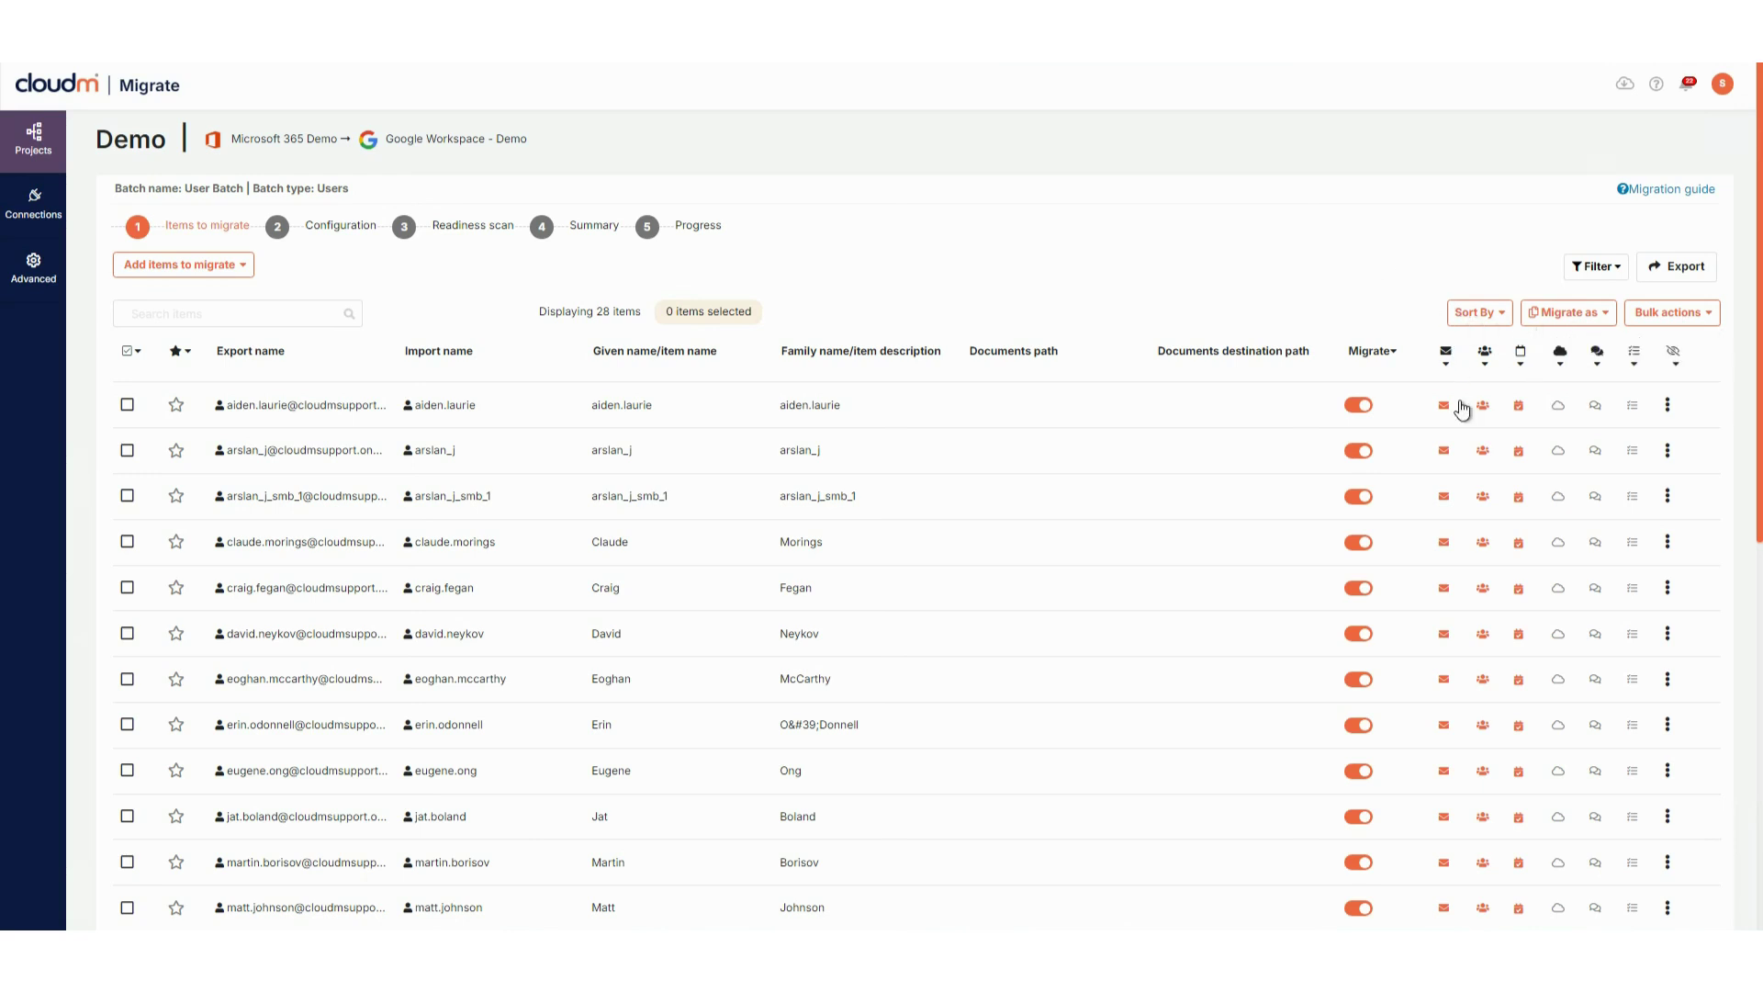
click(1561, 409)
click(1596, 409)
scroll(1599, 468, down, 2)
scroll(1599, 483, down, 2)
scroll(1611, 489, up, 5)
click(973, 425)
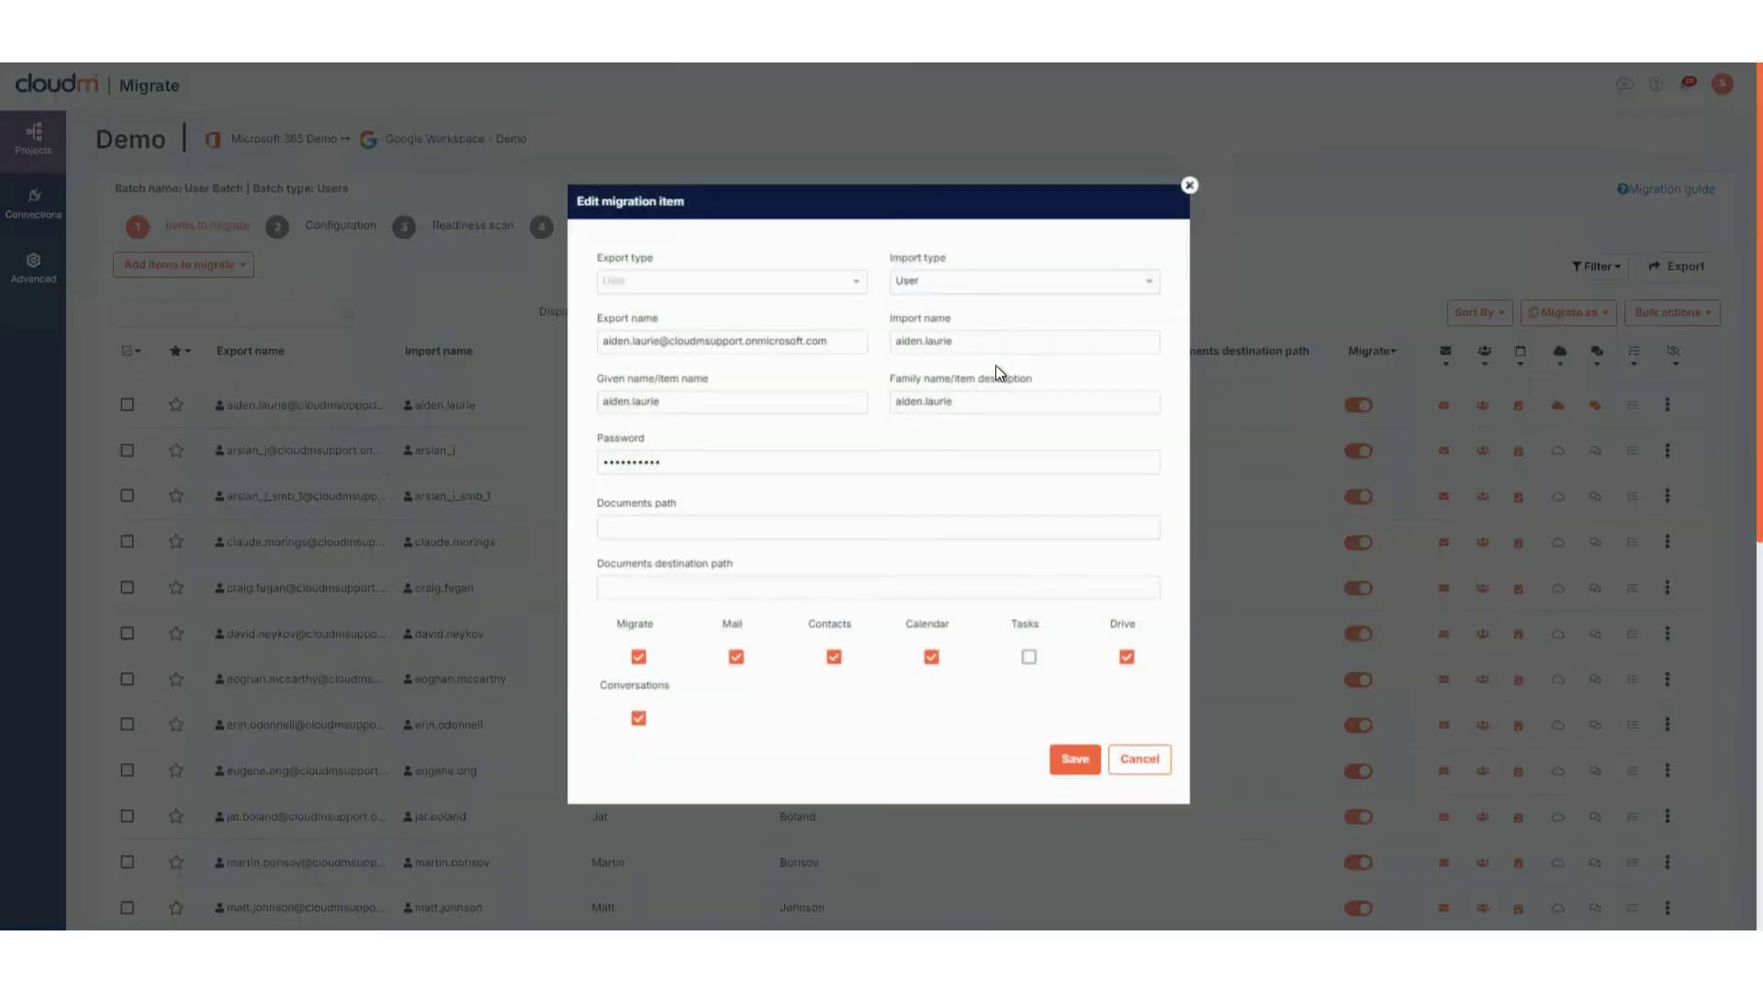
click(1190, 186)
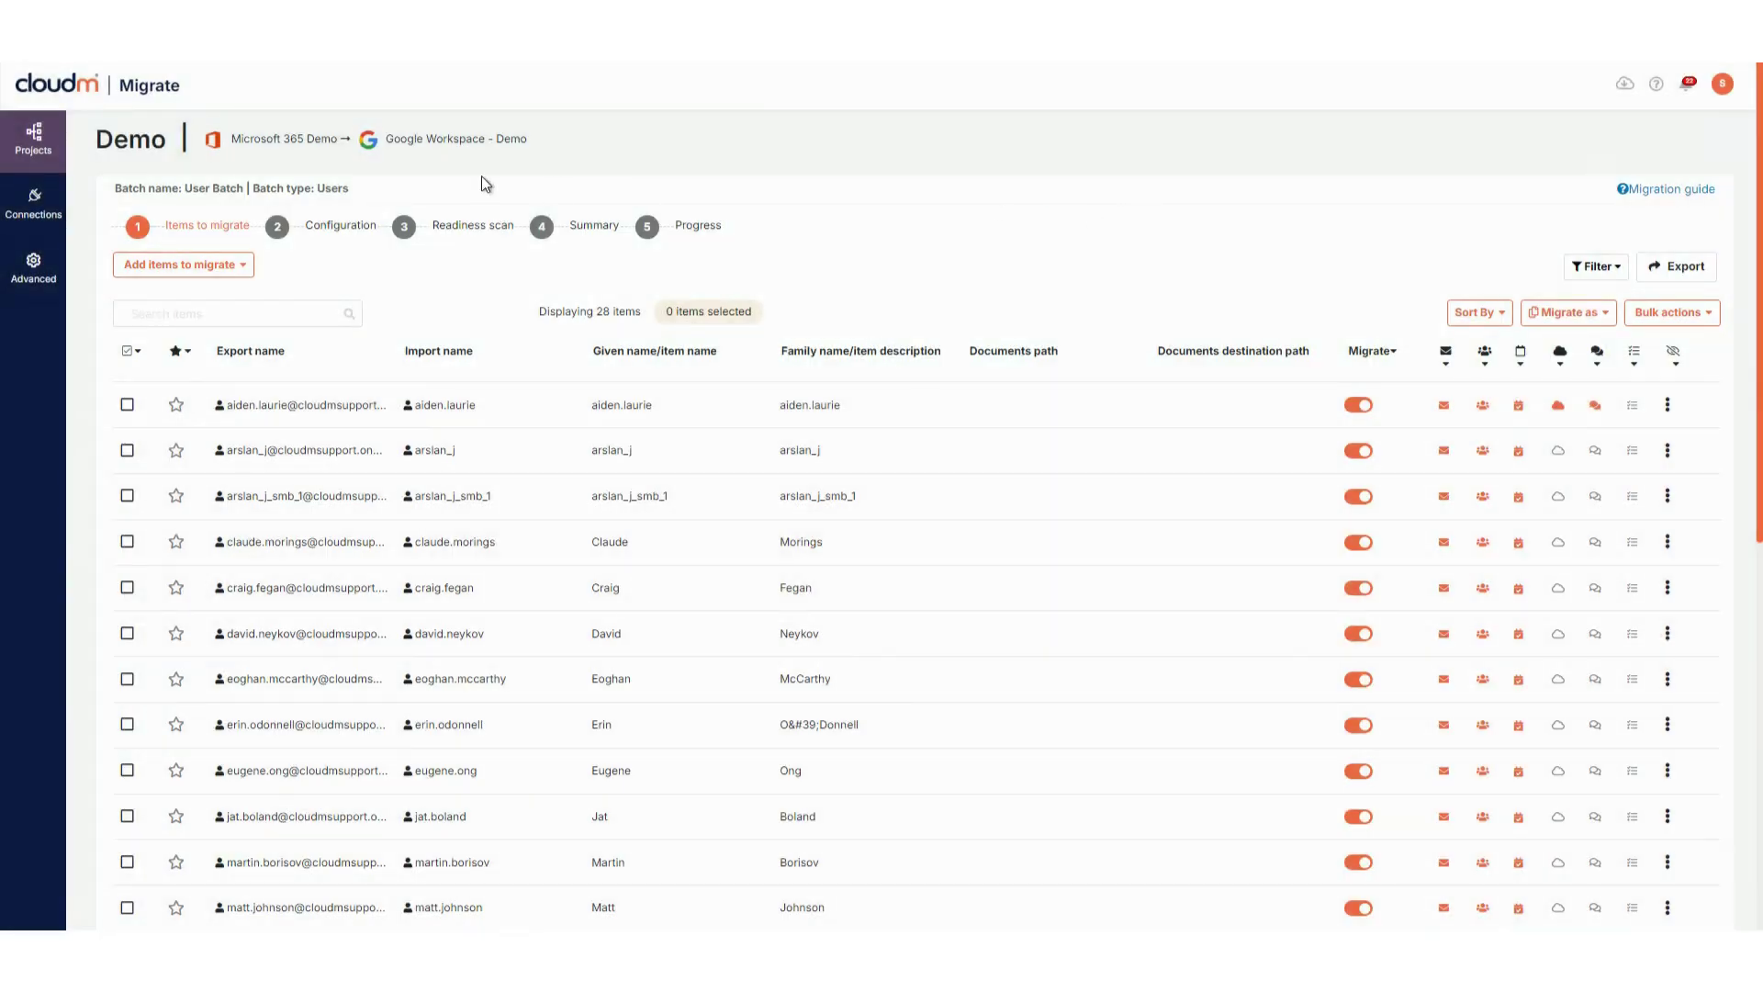
click(206, 269)
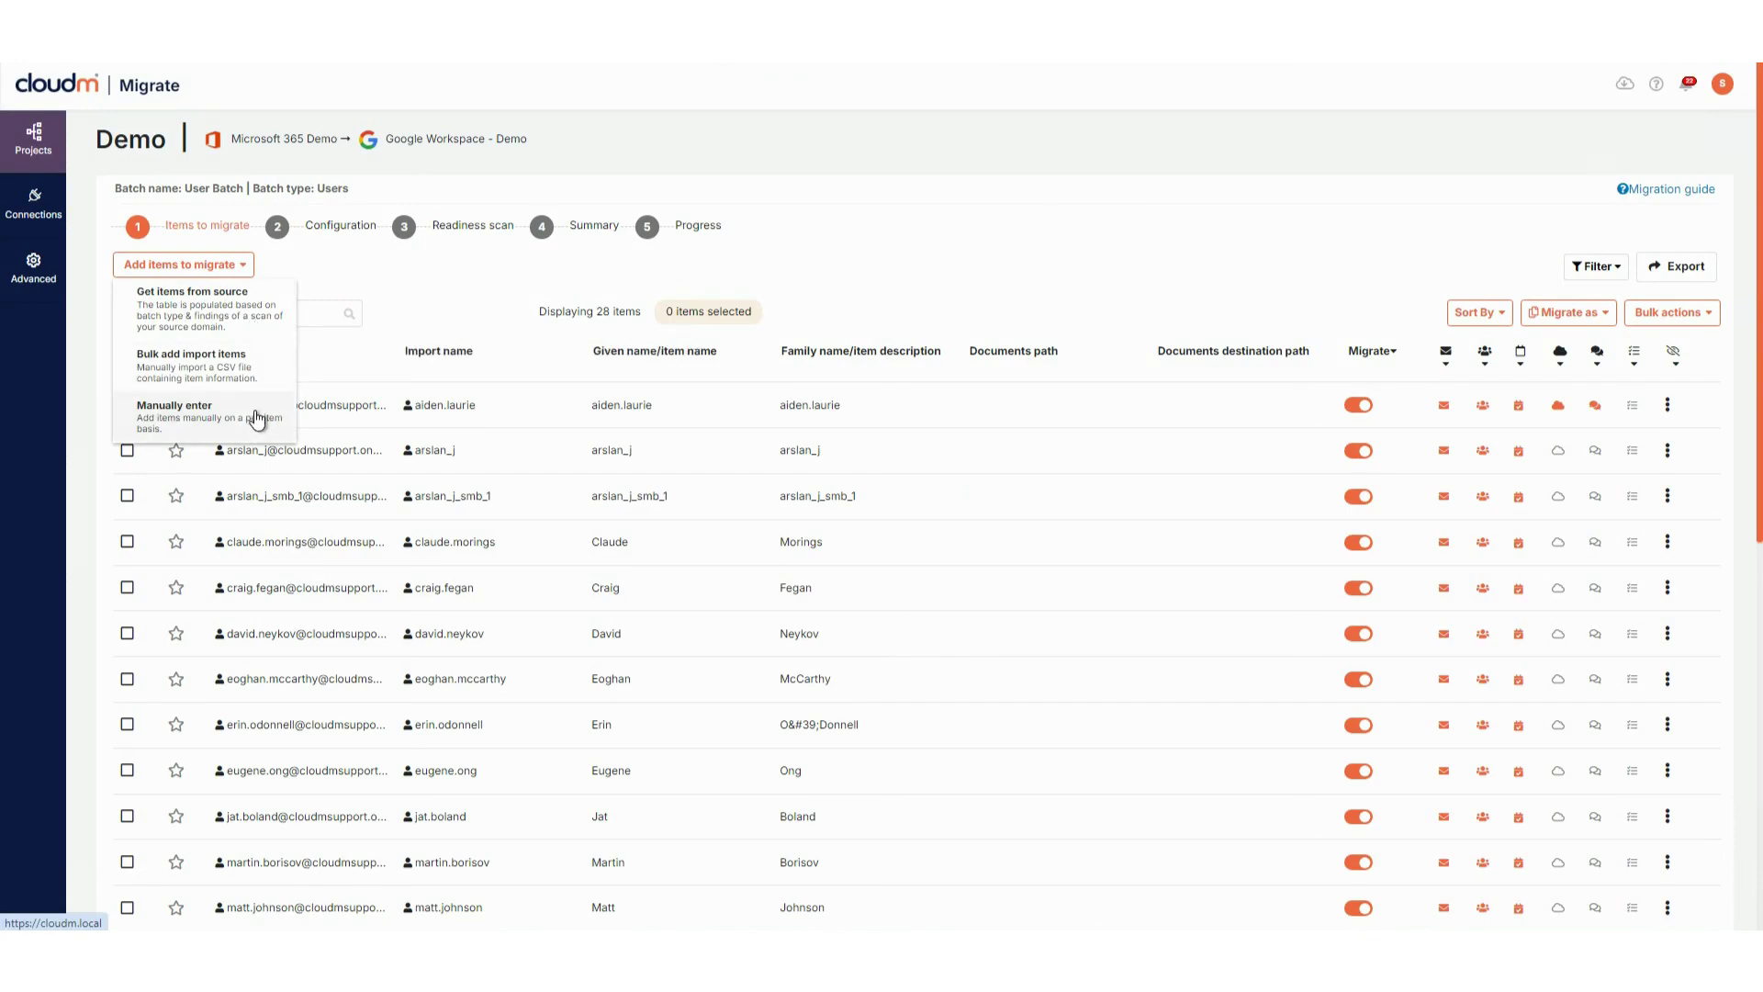
click(918, 220)
scroll(957, 359, down, 1)
scroll(960, 357, down, 7)
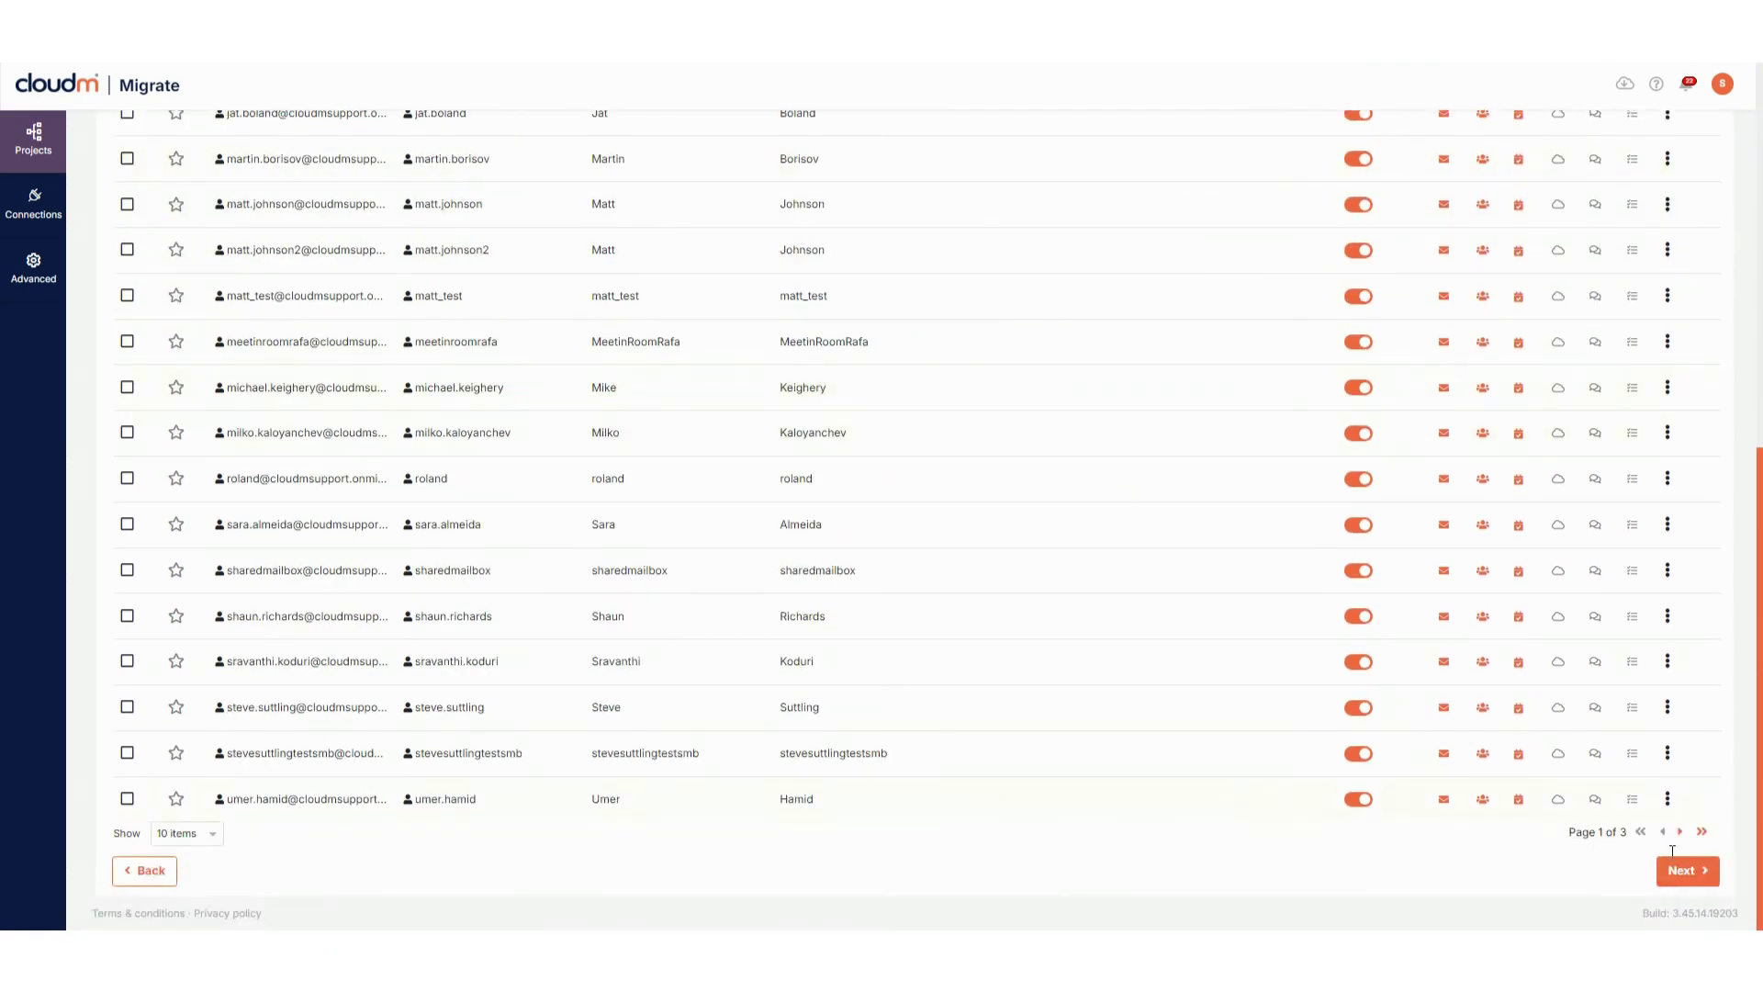
Review the batch's Source, Destination and Advanced settings tabs in Configuration.
click(1688, 871)
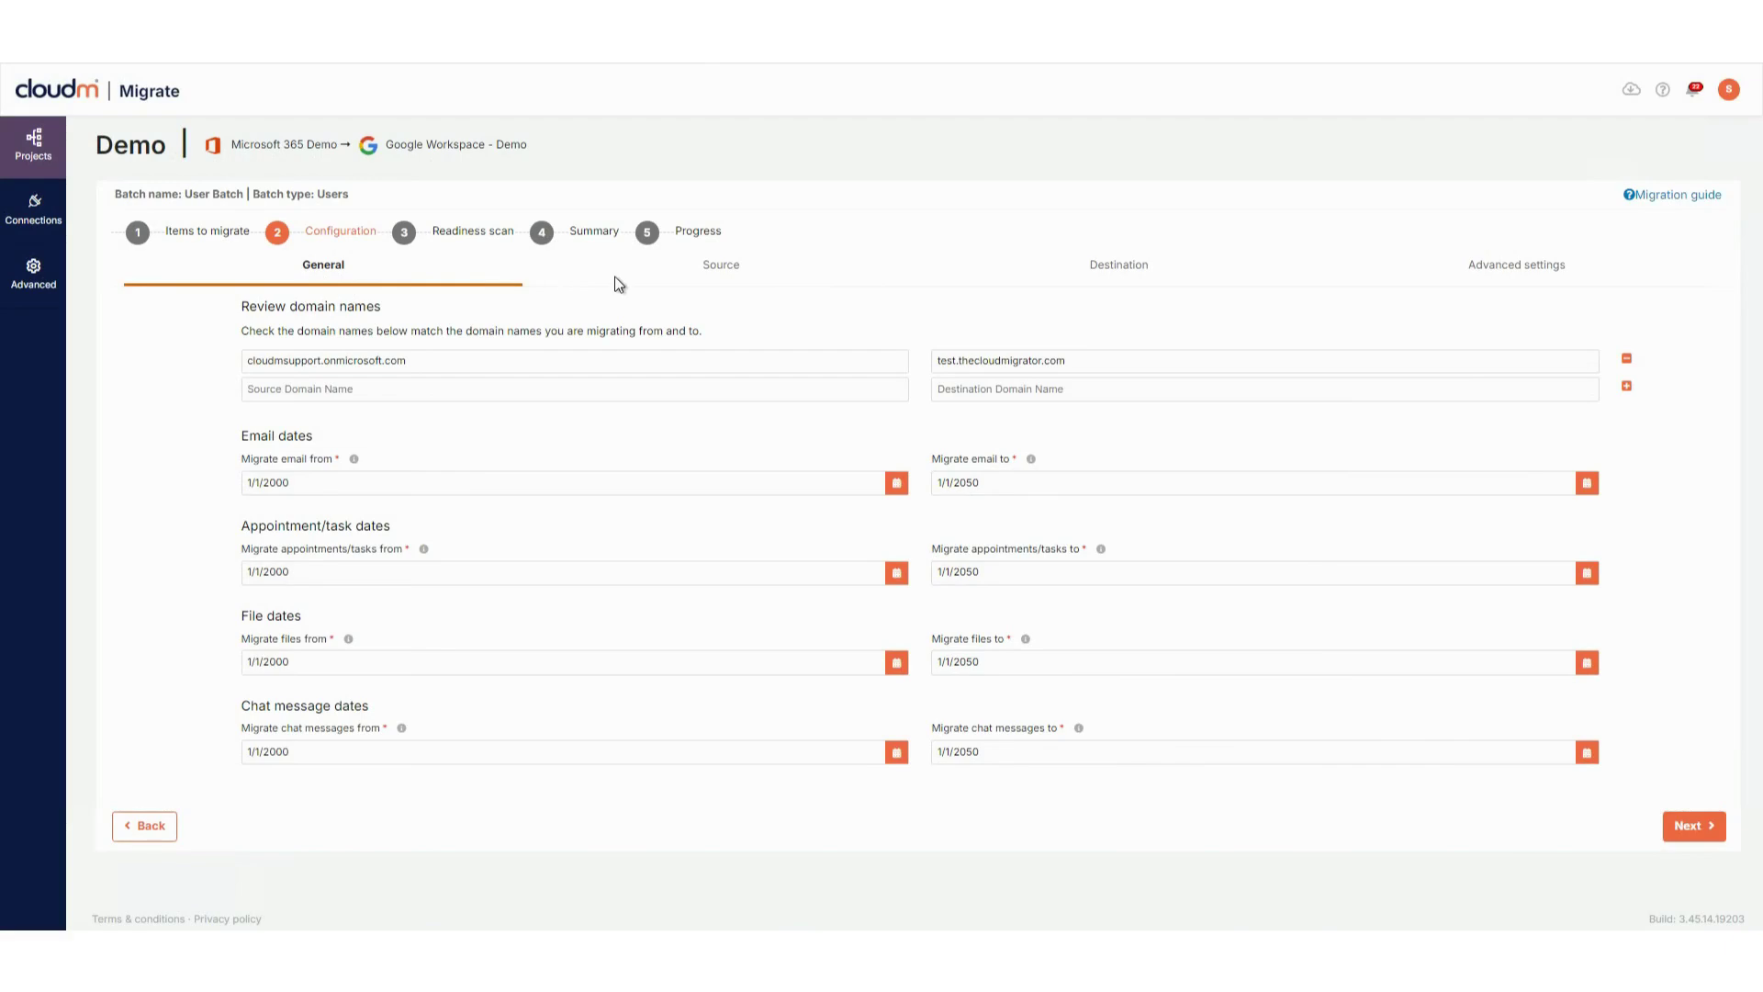
click(722, 273)
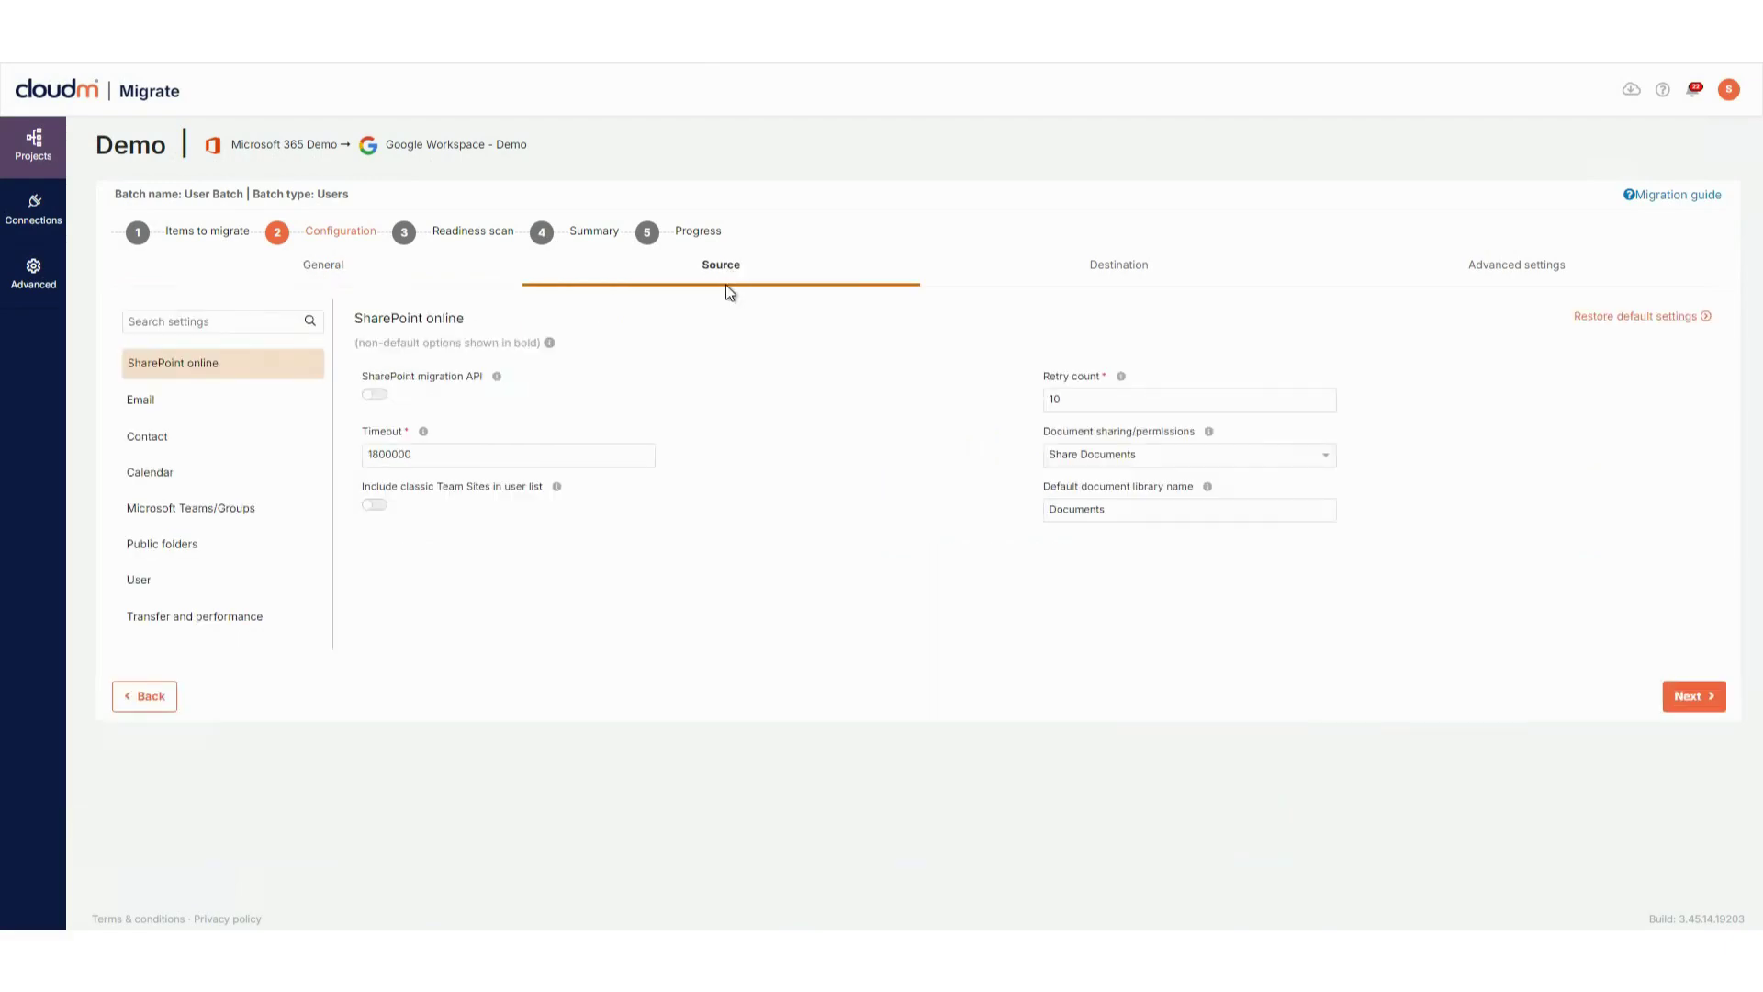
click(1112, 277)
click(1541, 273)
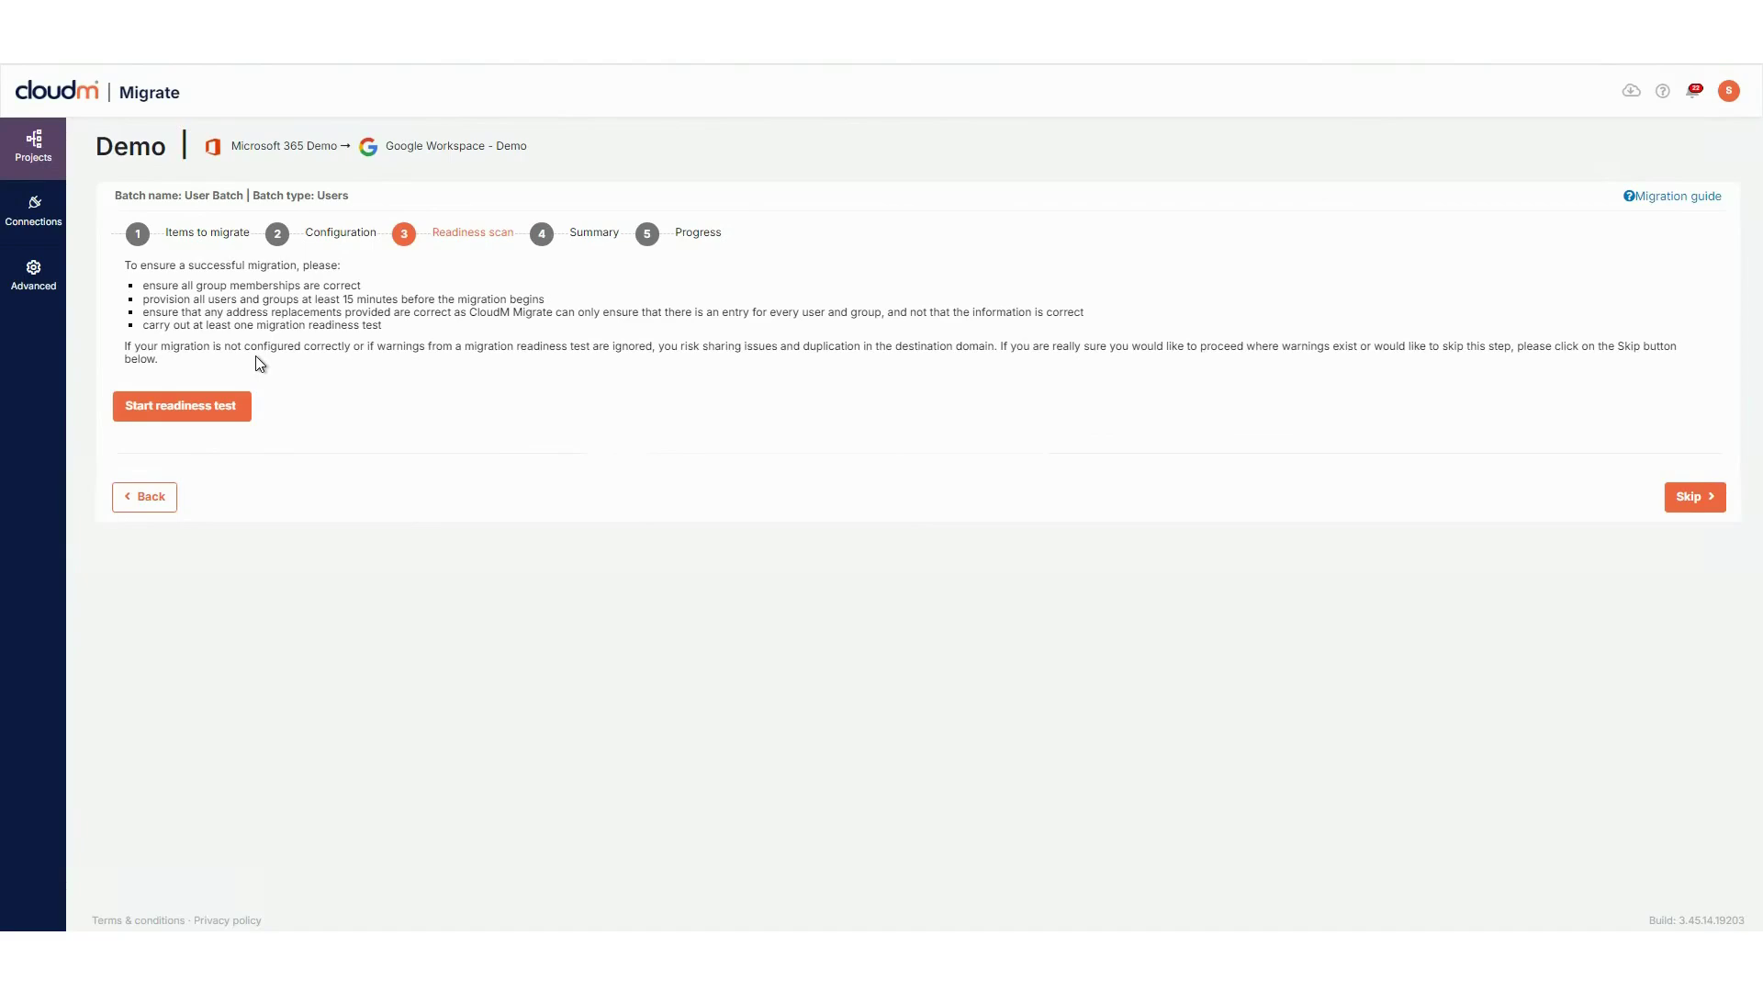
Run the readiness test, then start the User Batch migration from the Summary.
click(232, 408)
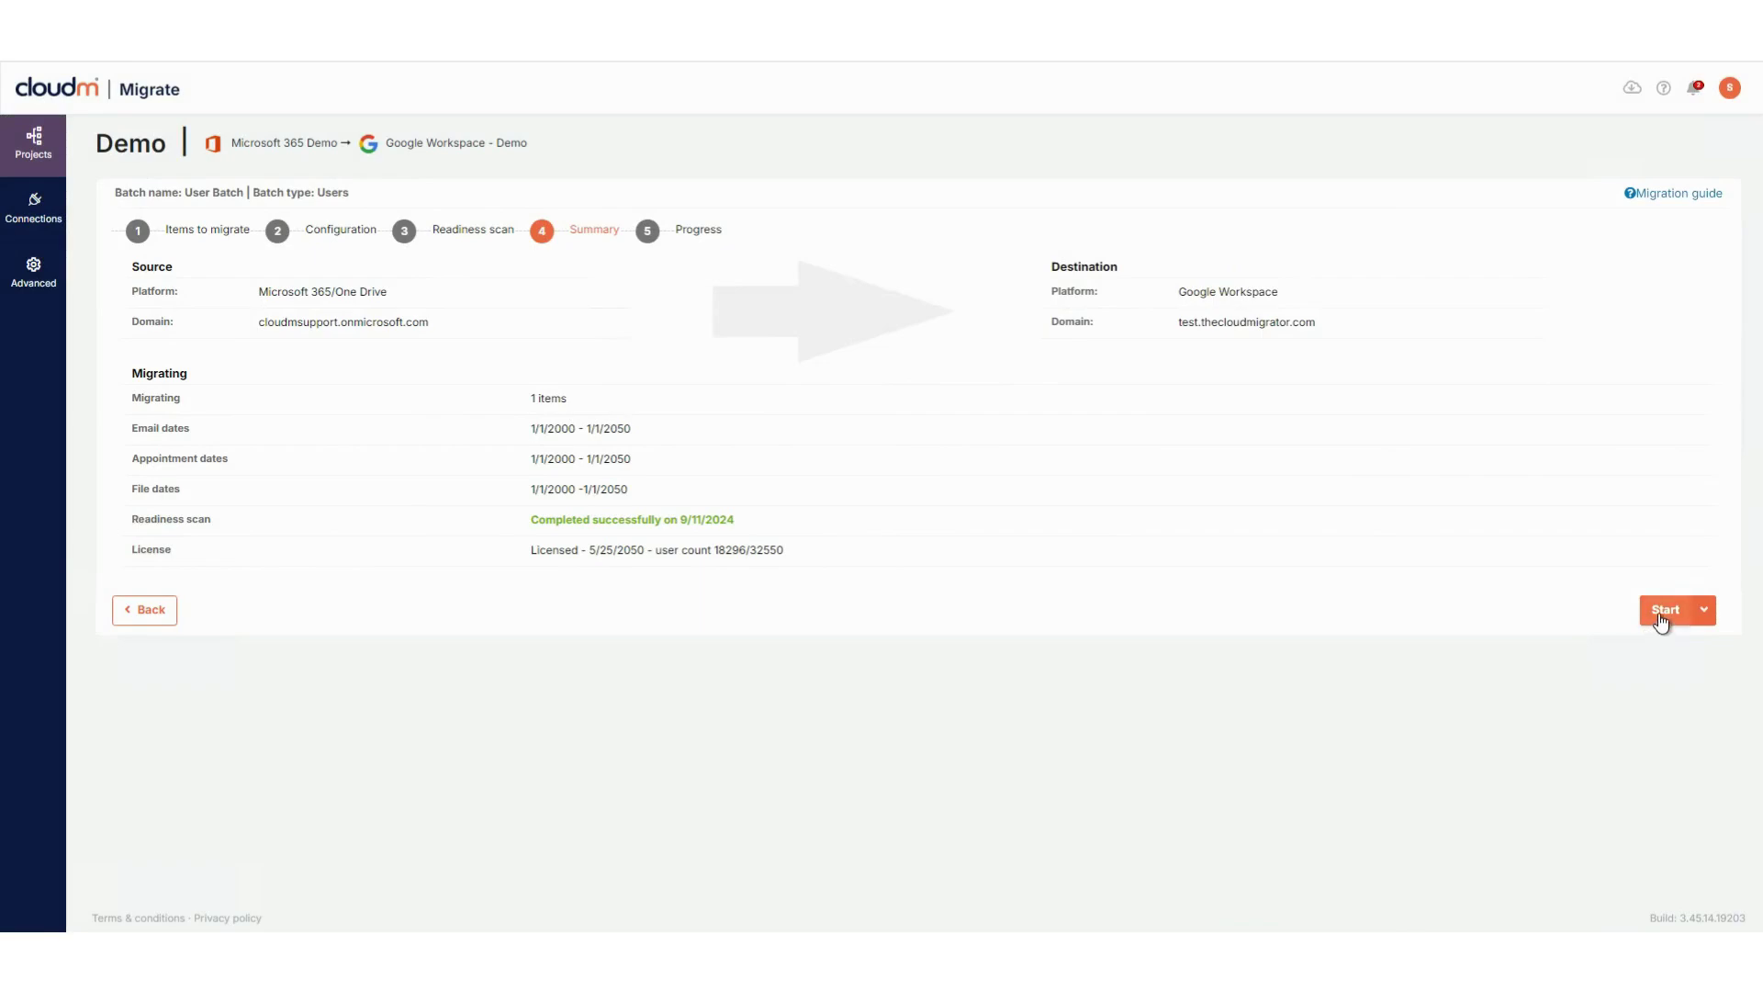
click(1624, 627)
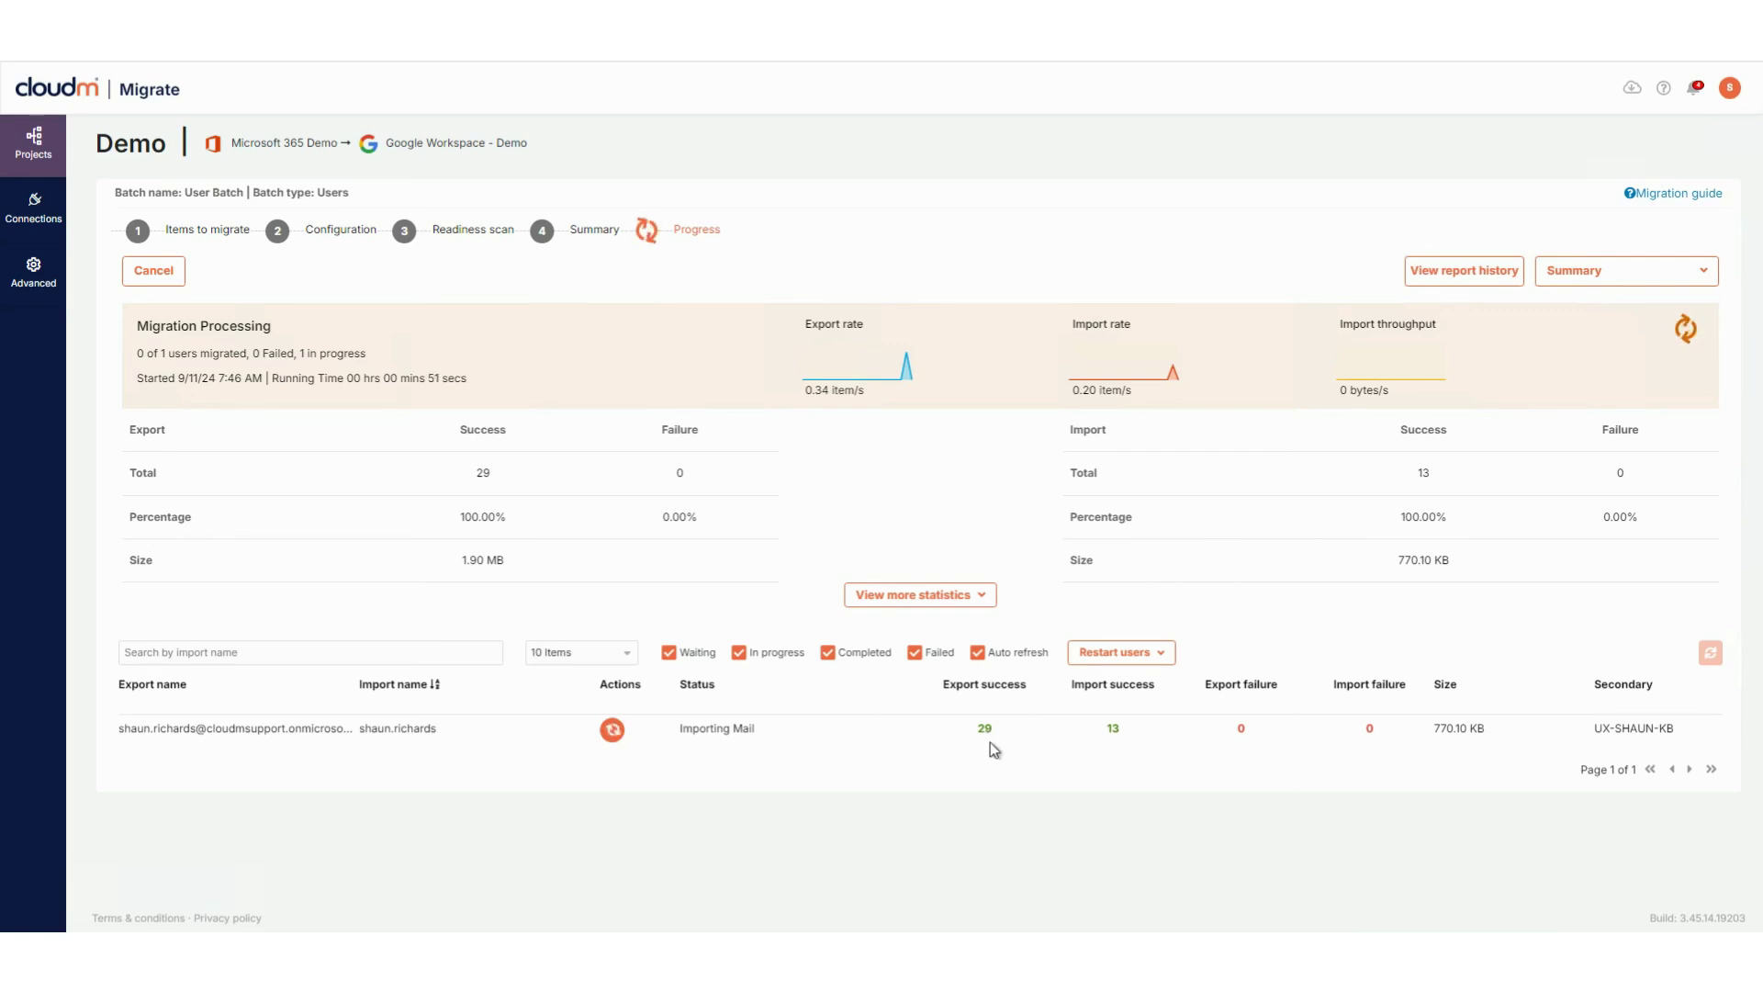
List the user's exported items, expand the fourth mail item, and copy its id.
click(985, 727)
scroll(984, 740, down, 3)
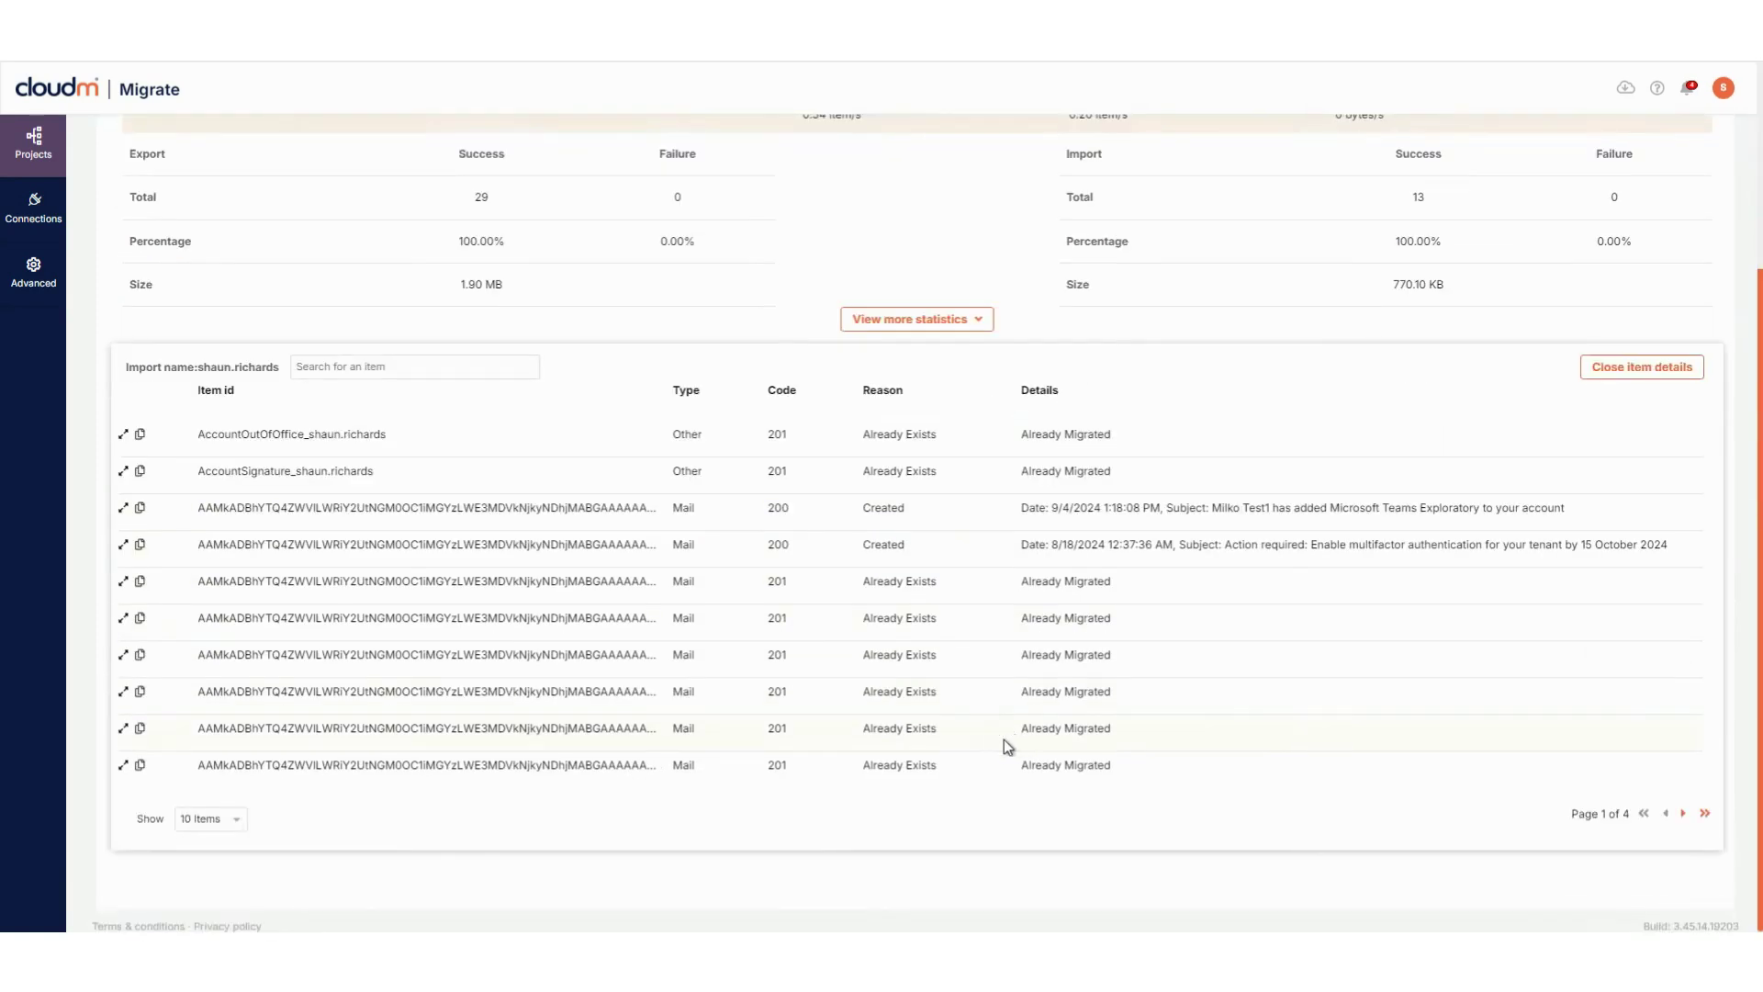
click(124, 546)
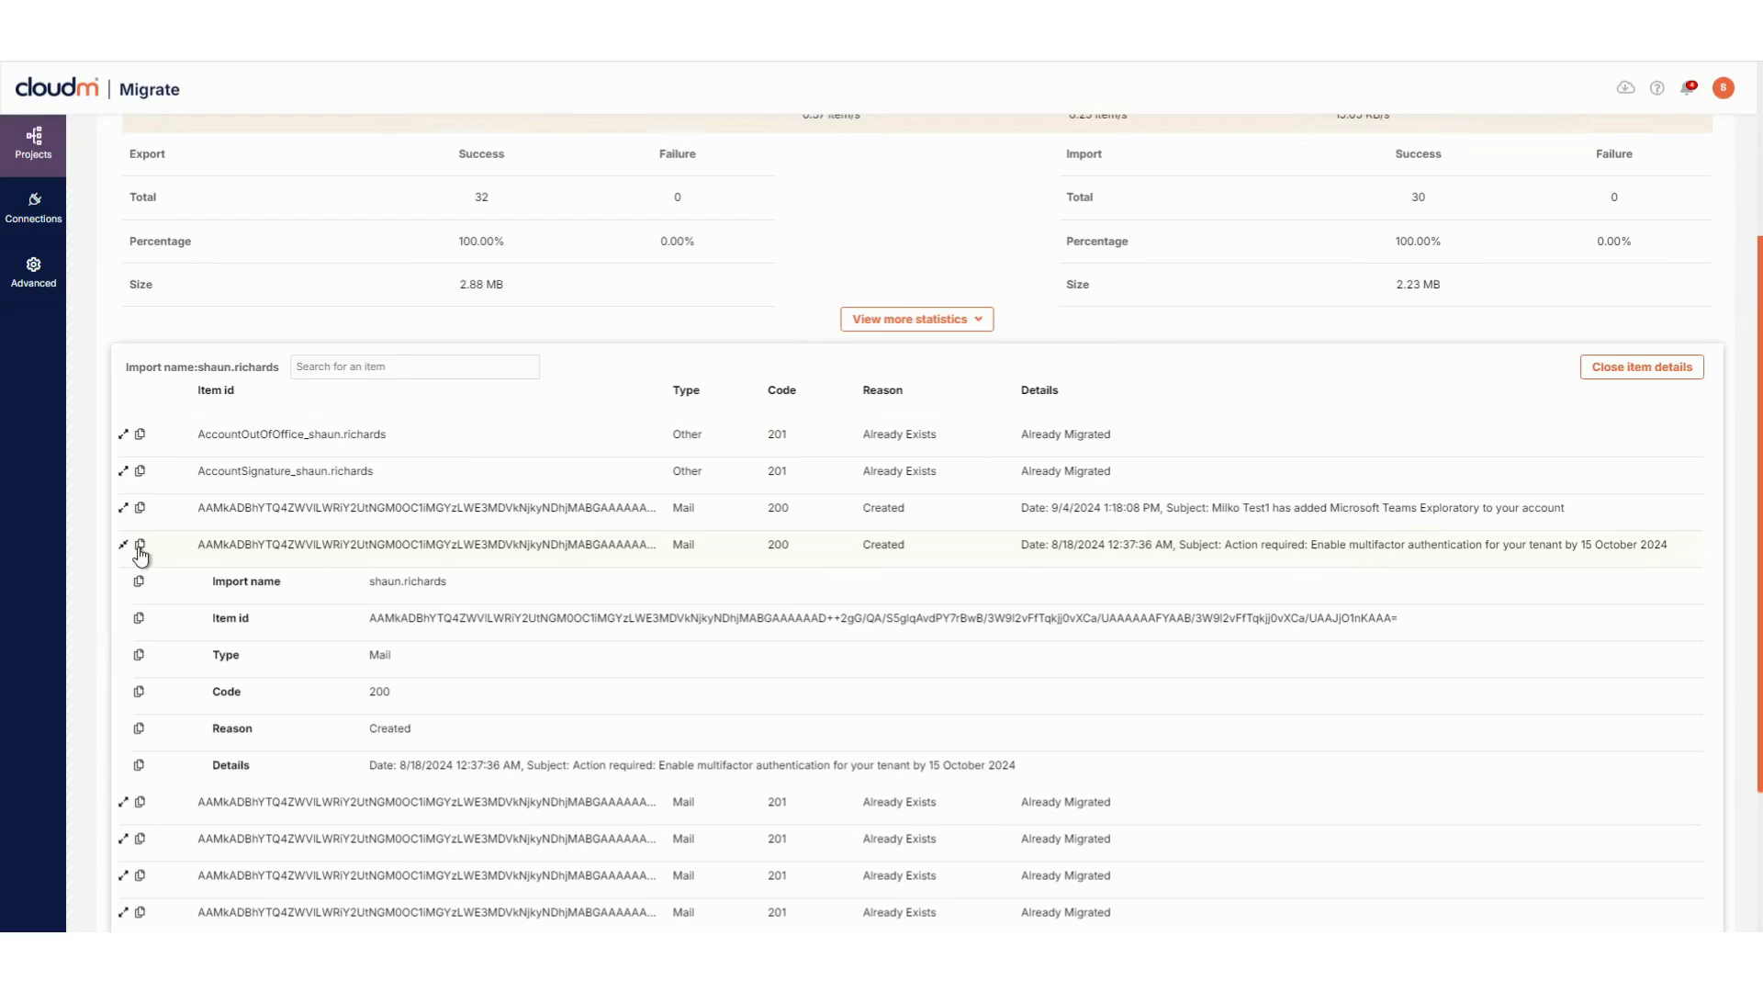
click(139, 547)
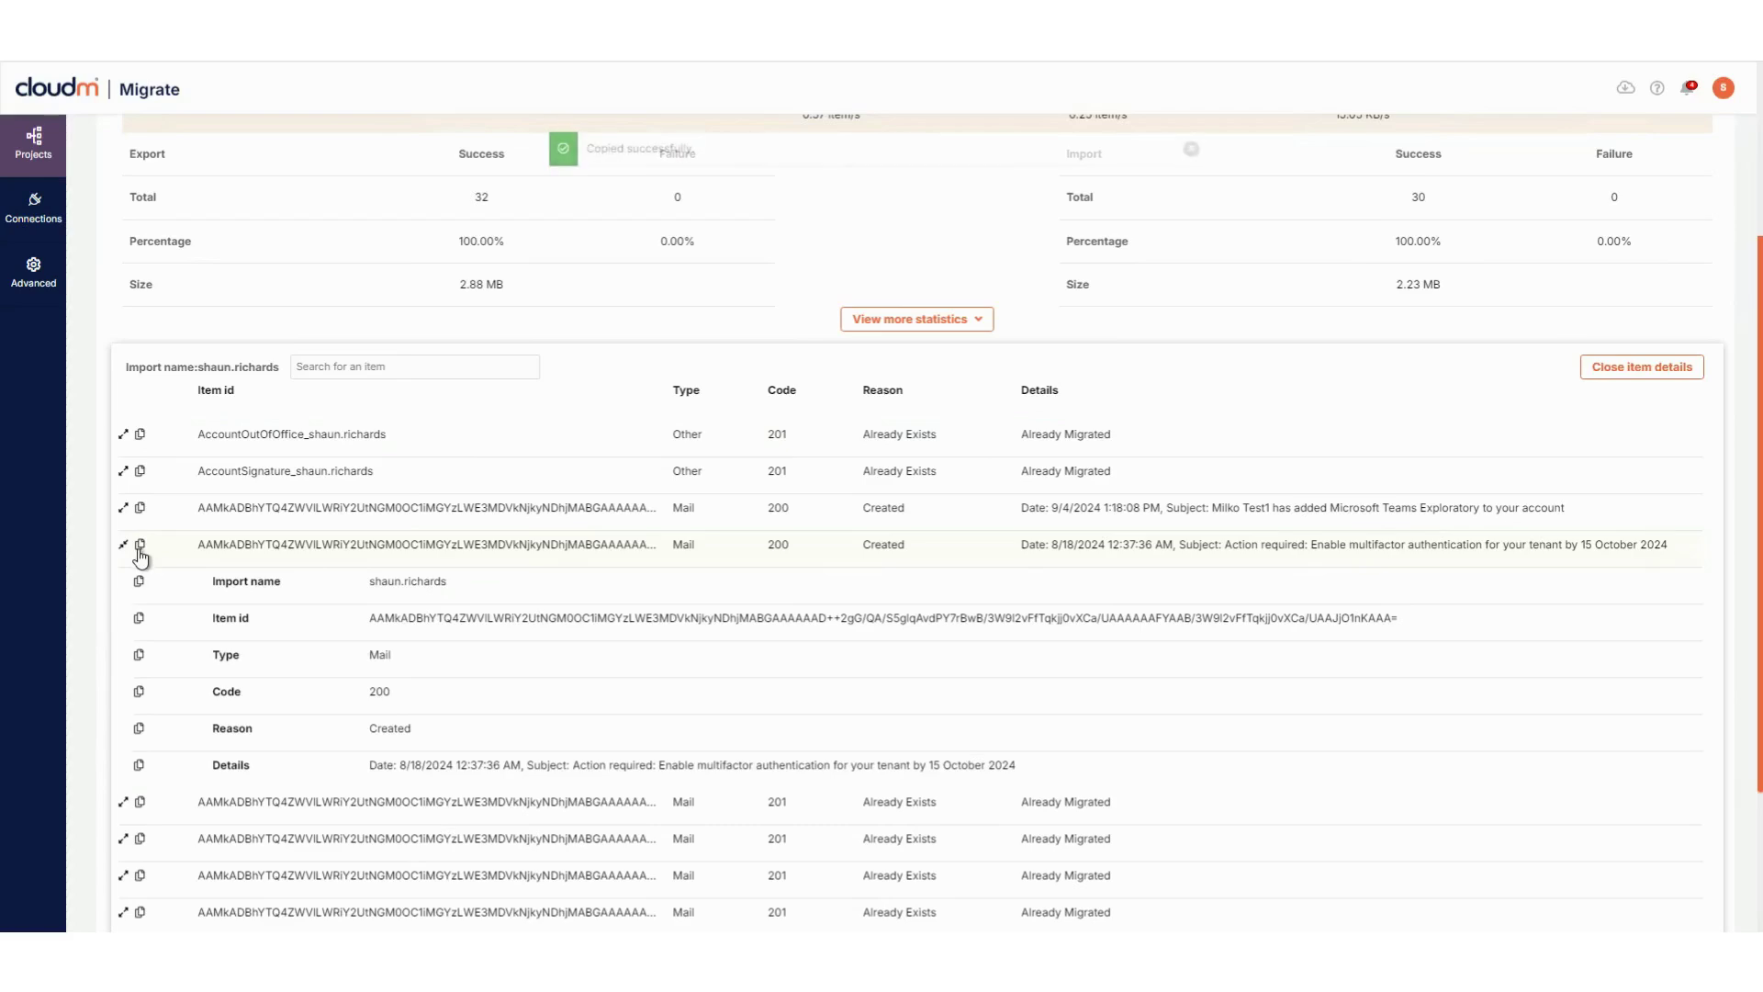
click(139, 621)
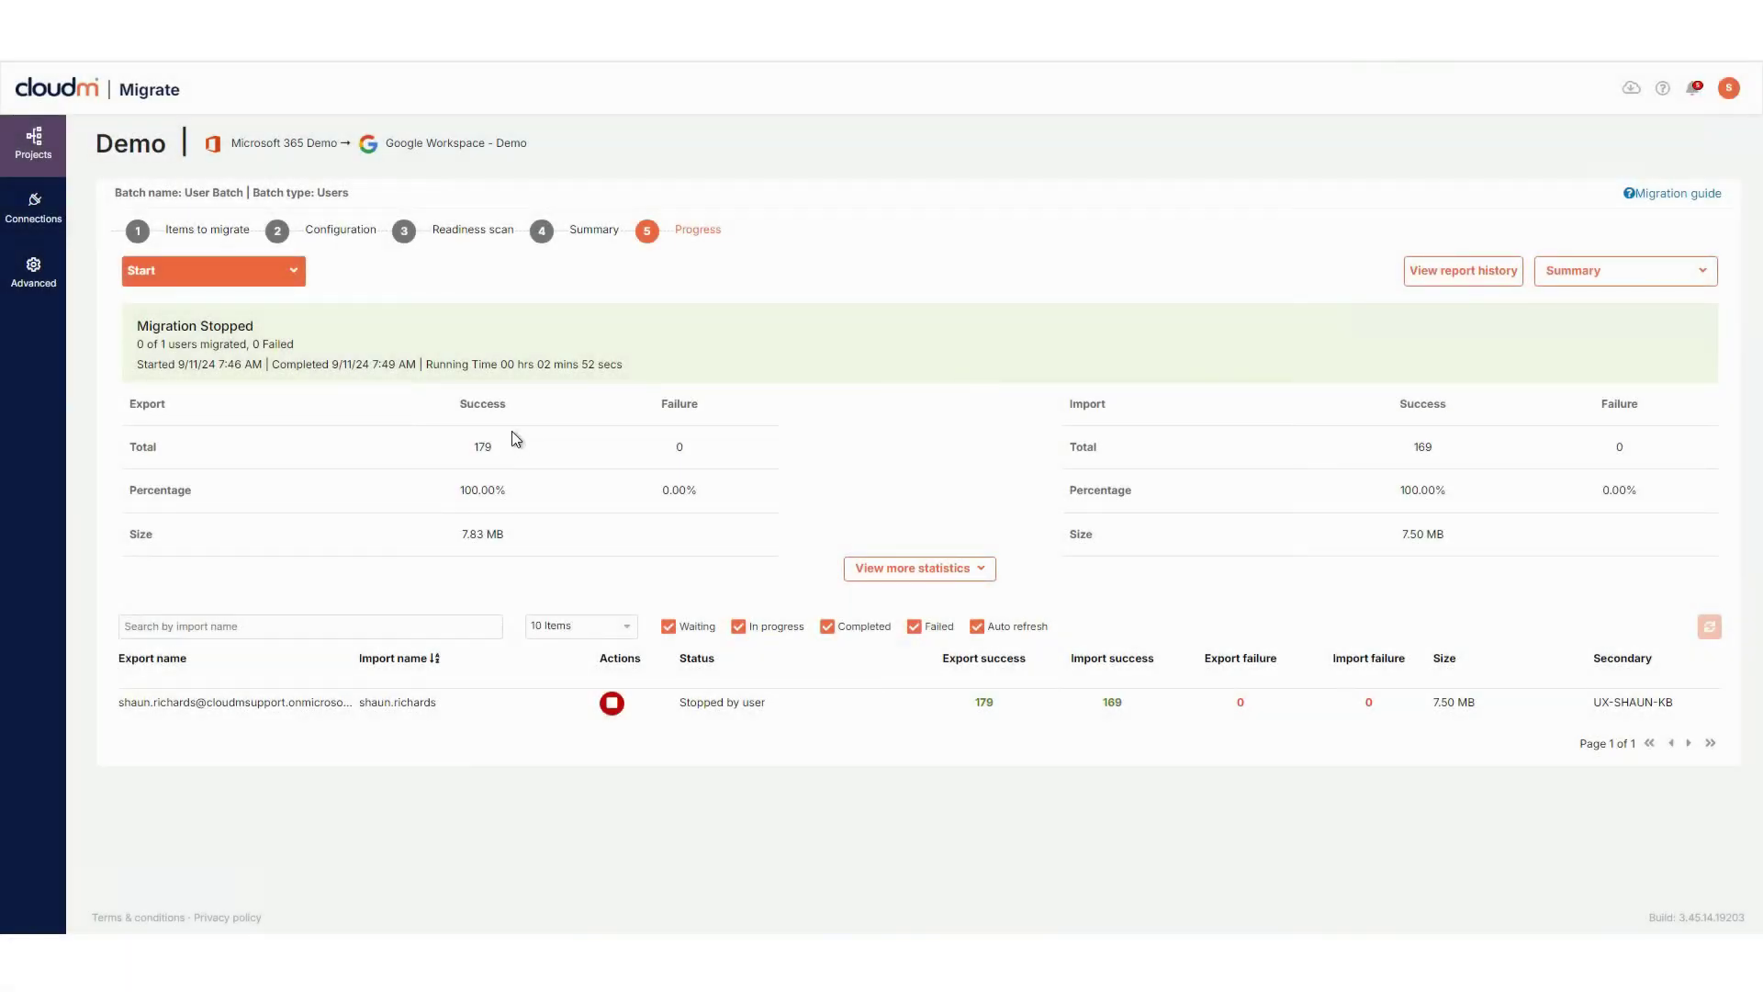
Add the existing GoogleWorkspace Connection to the Demo project as a second source connection.
click(135, 140)
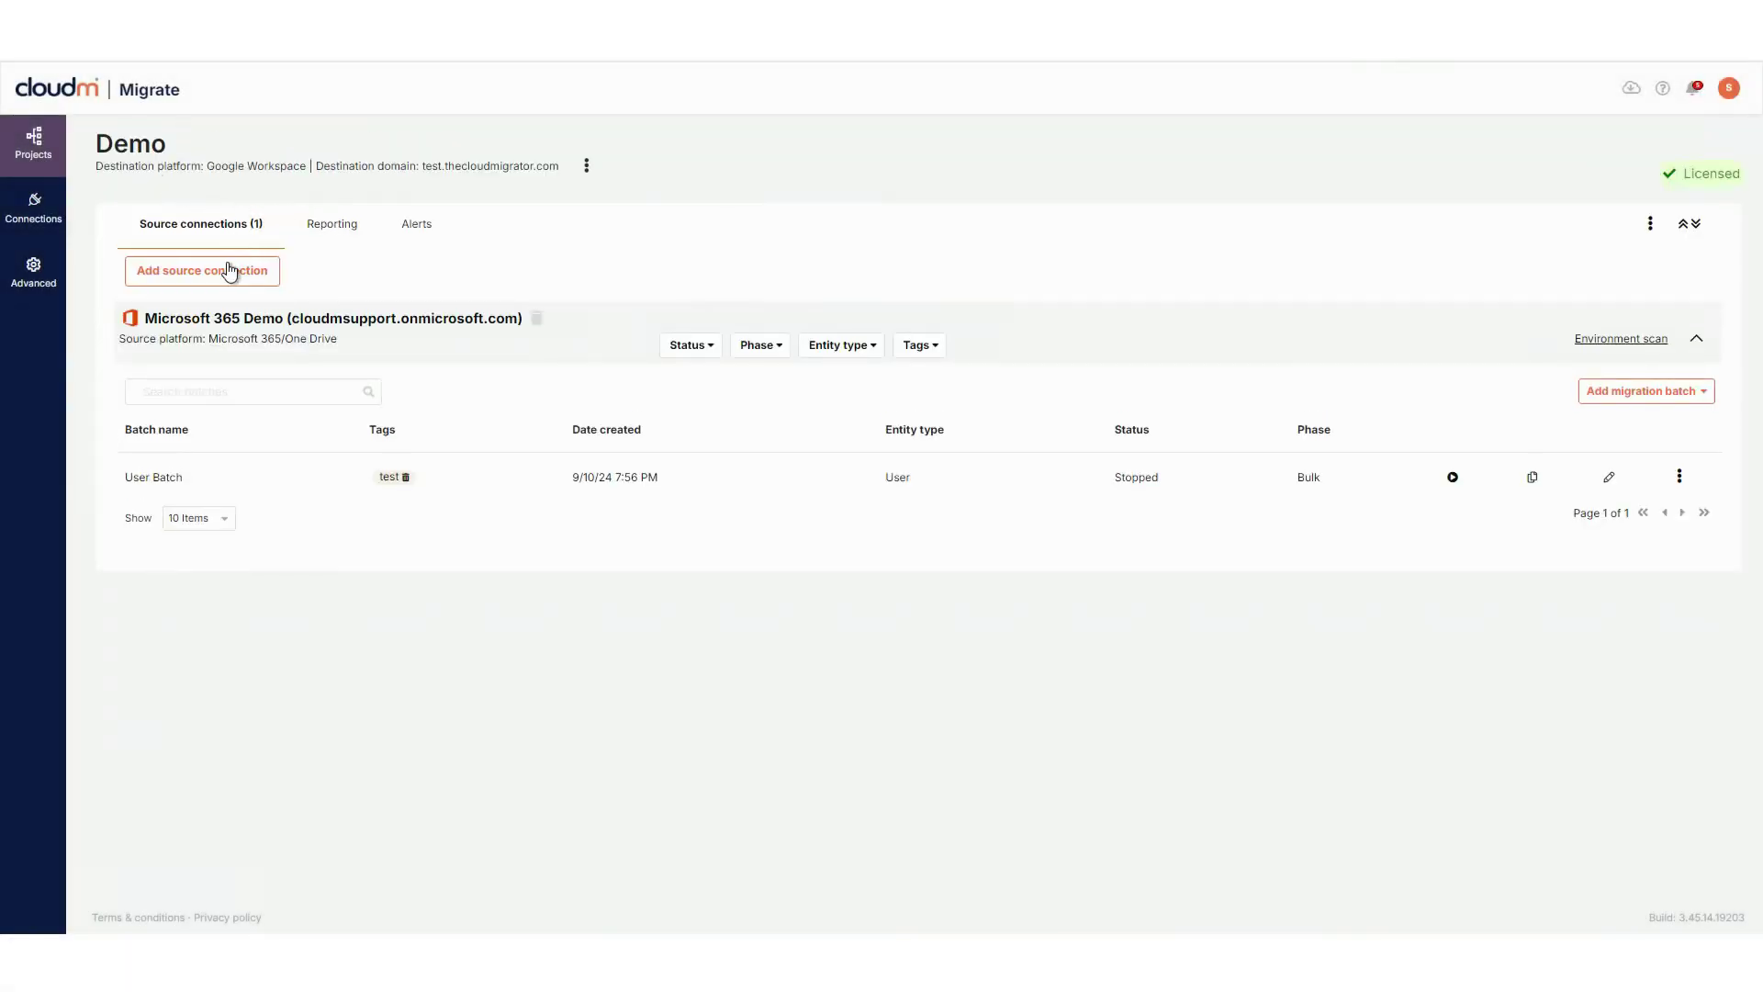
click(227, 275)
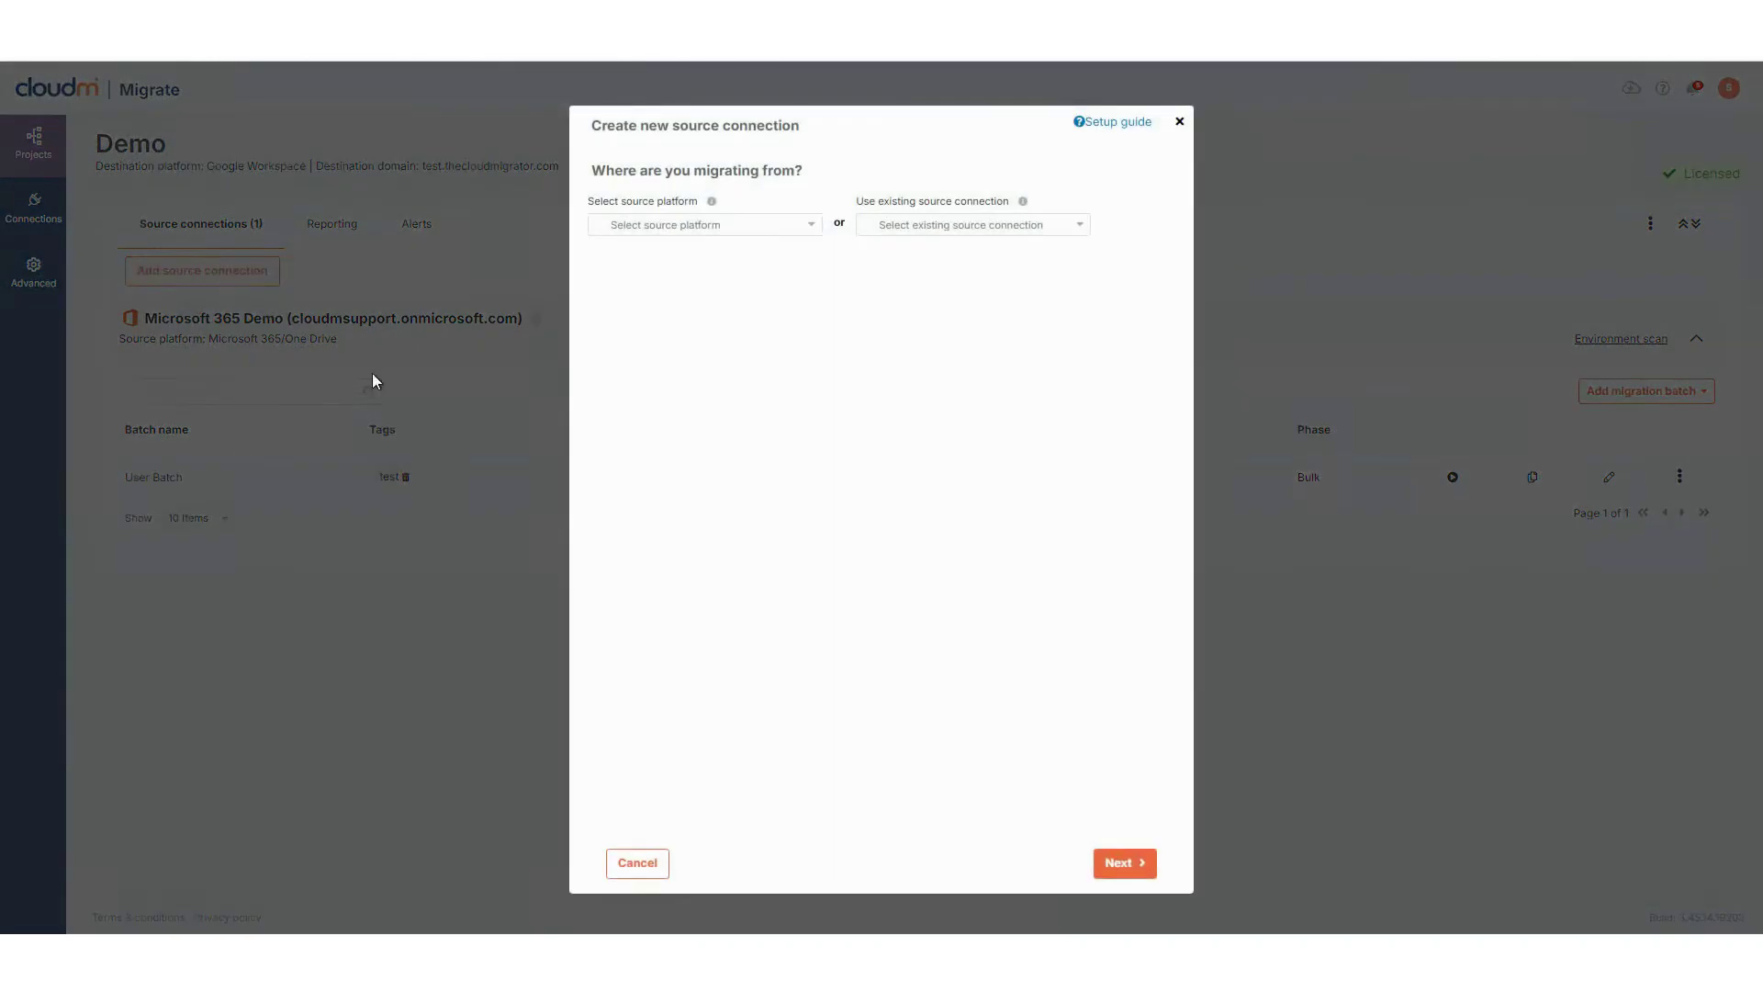
click(1056, 225)
click(937, 317)
click(1125, 868)
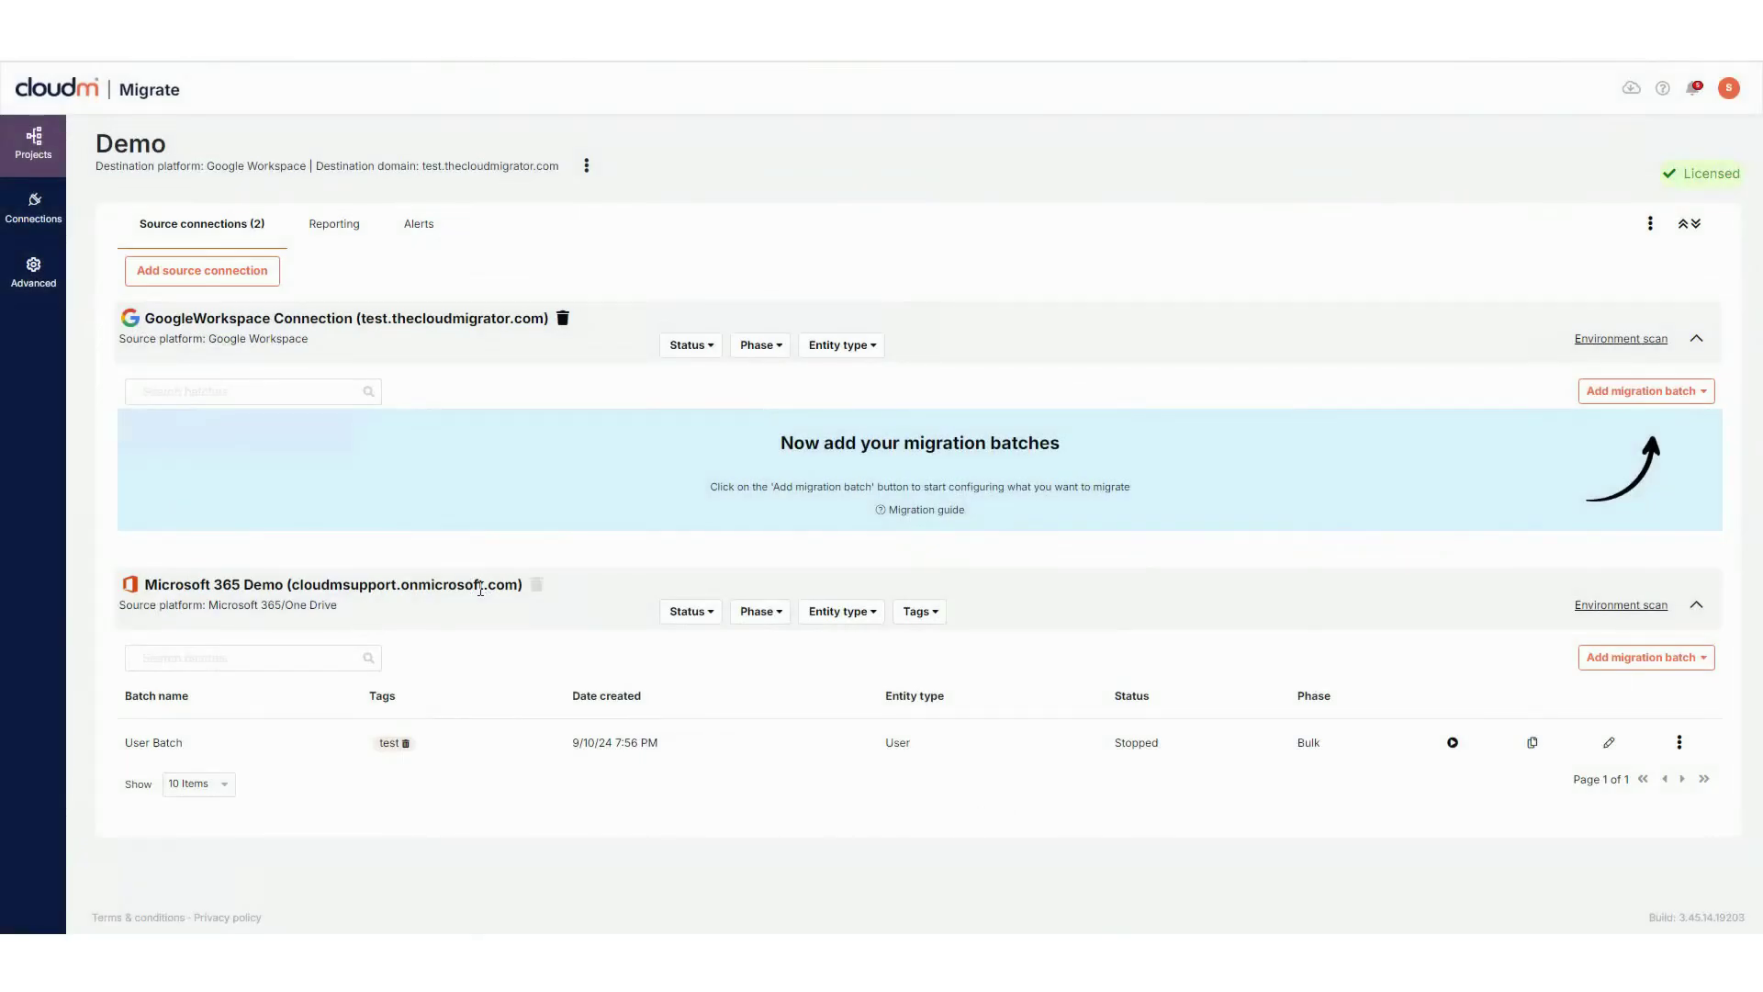
Review the Microsoft 365 environment scan and the User Batch's batch scan settings without changes.
click(1638, 605)
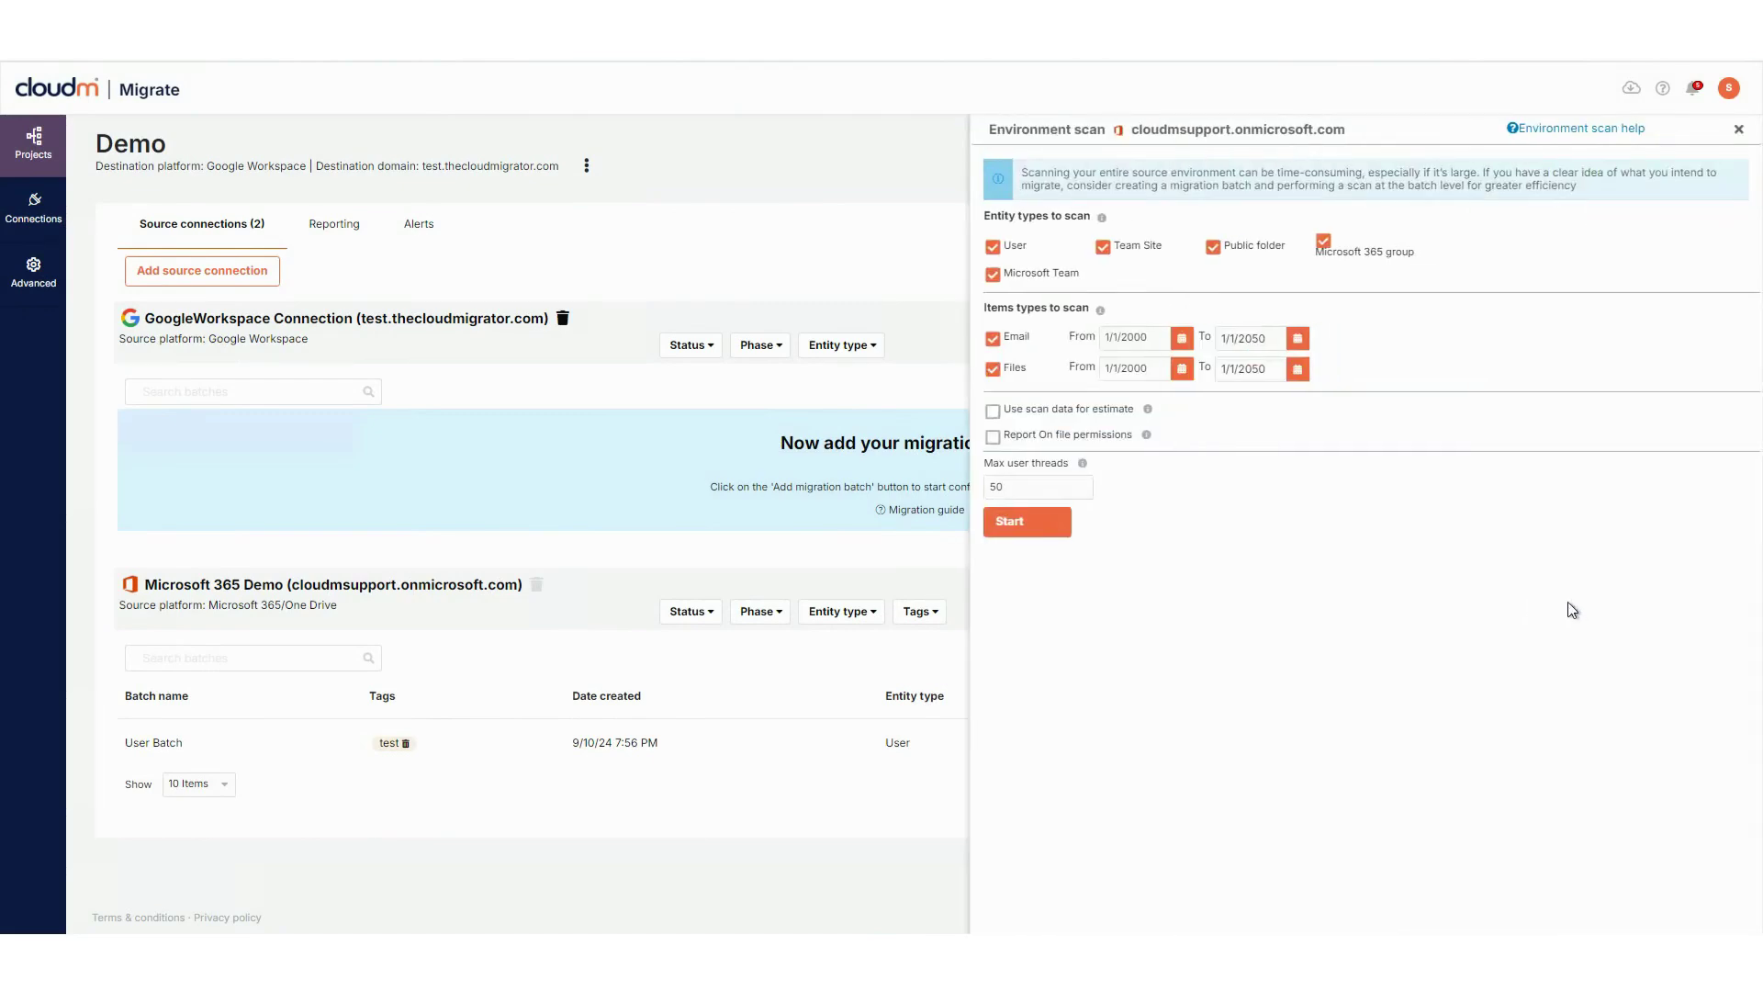
click(1738, 129)
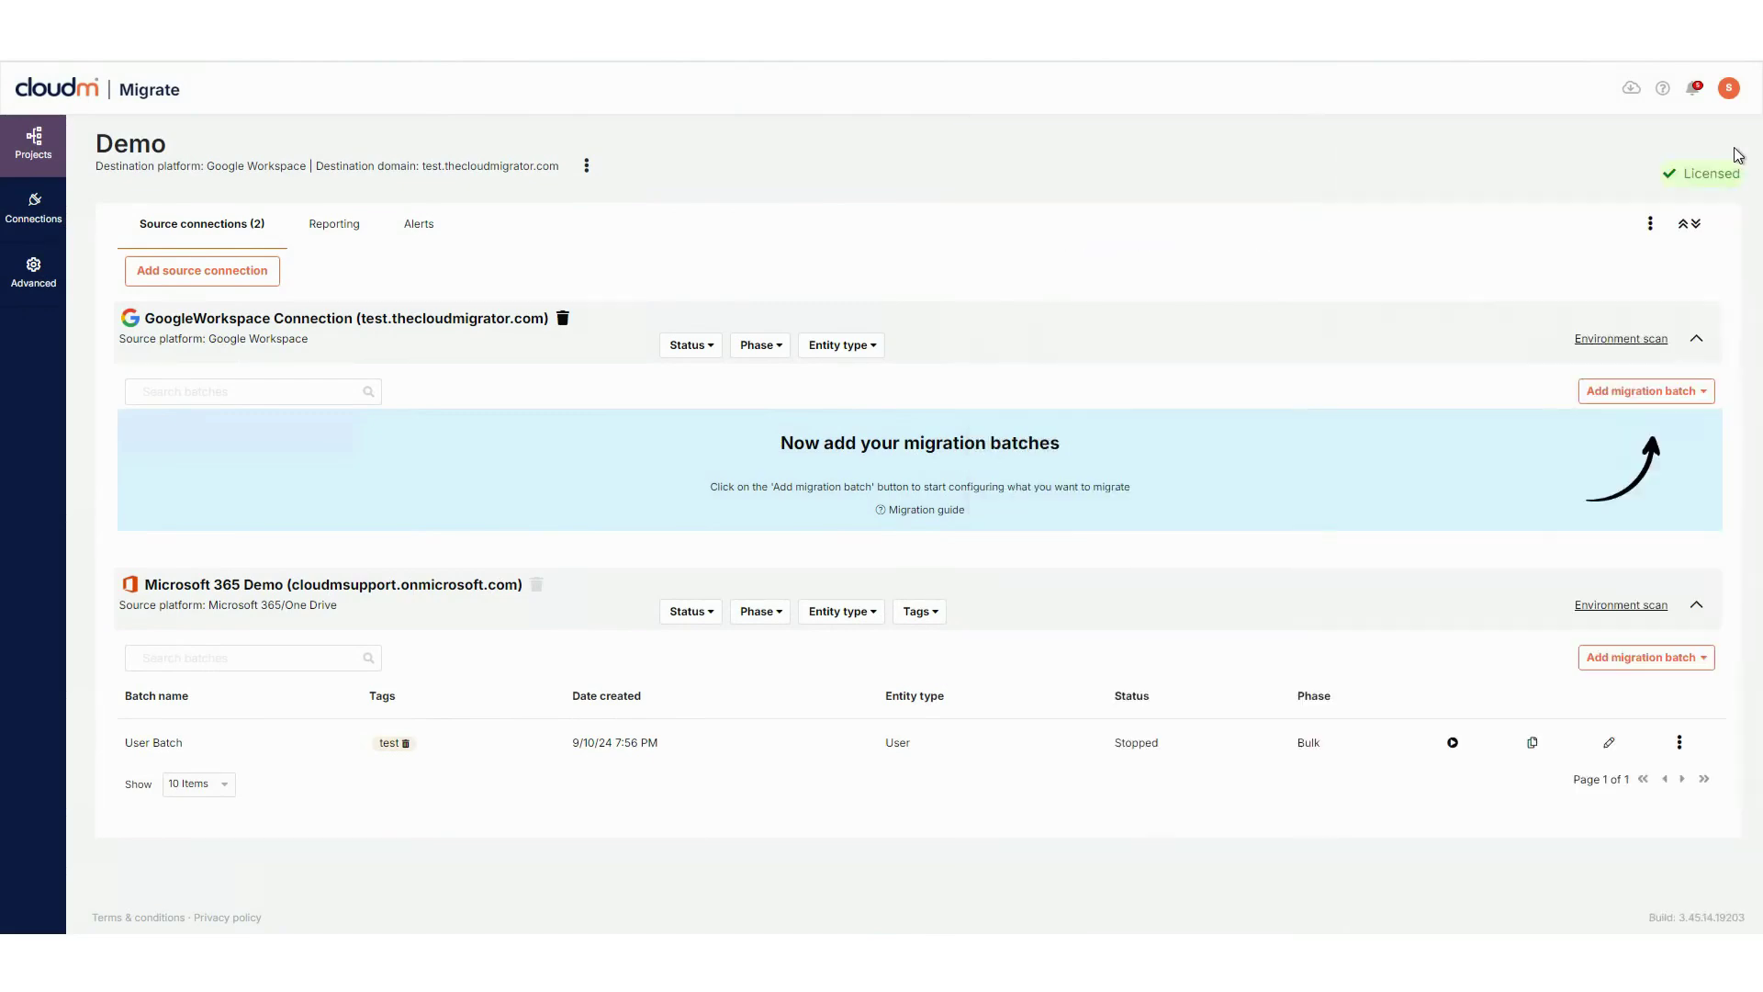
click(1681, 751)
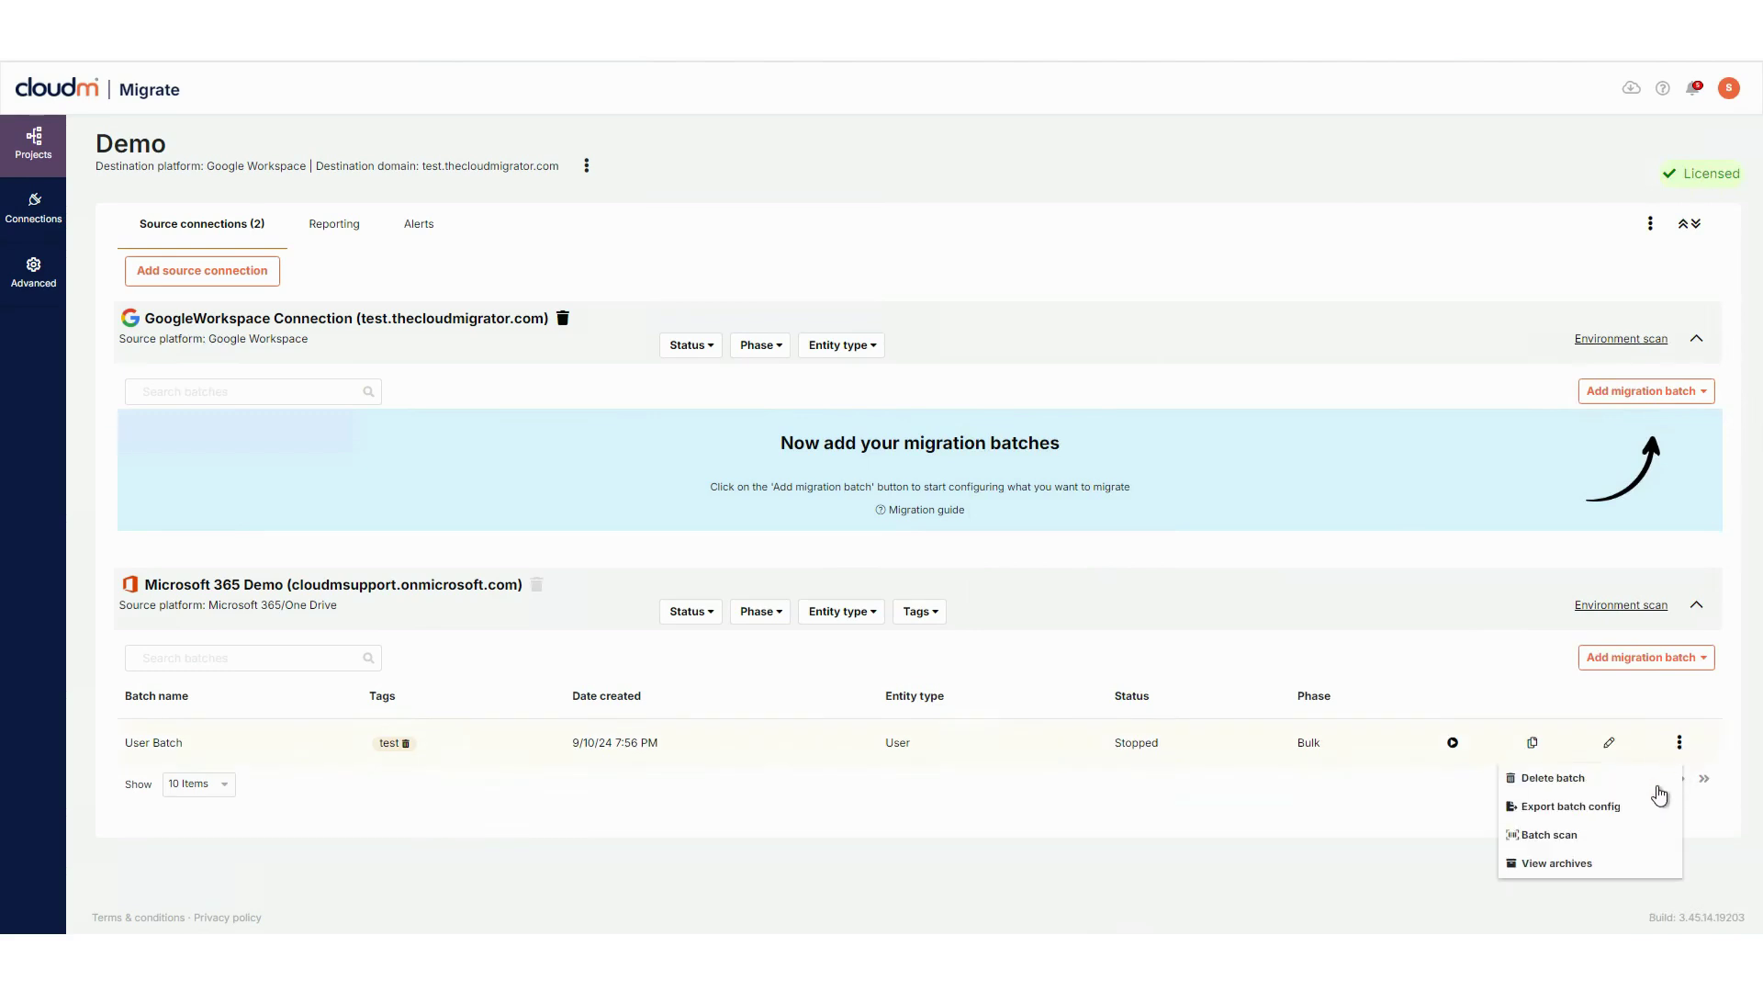
click(1585, 838)
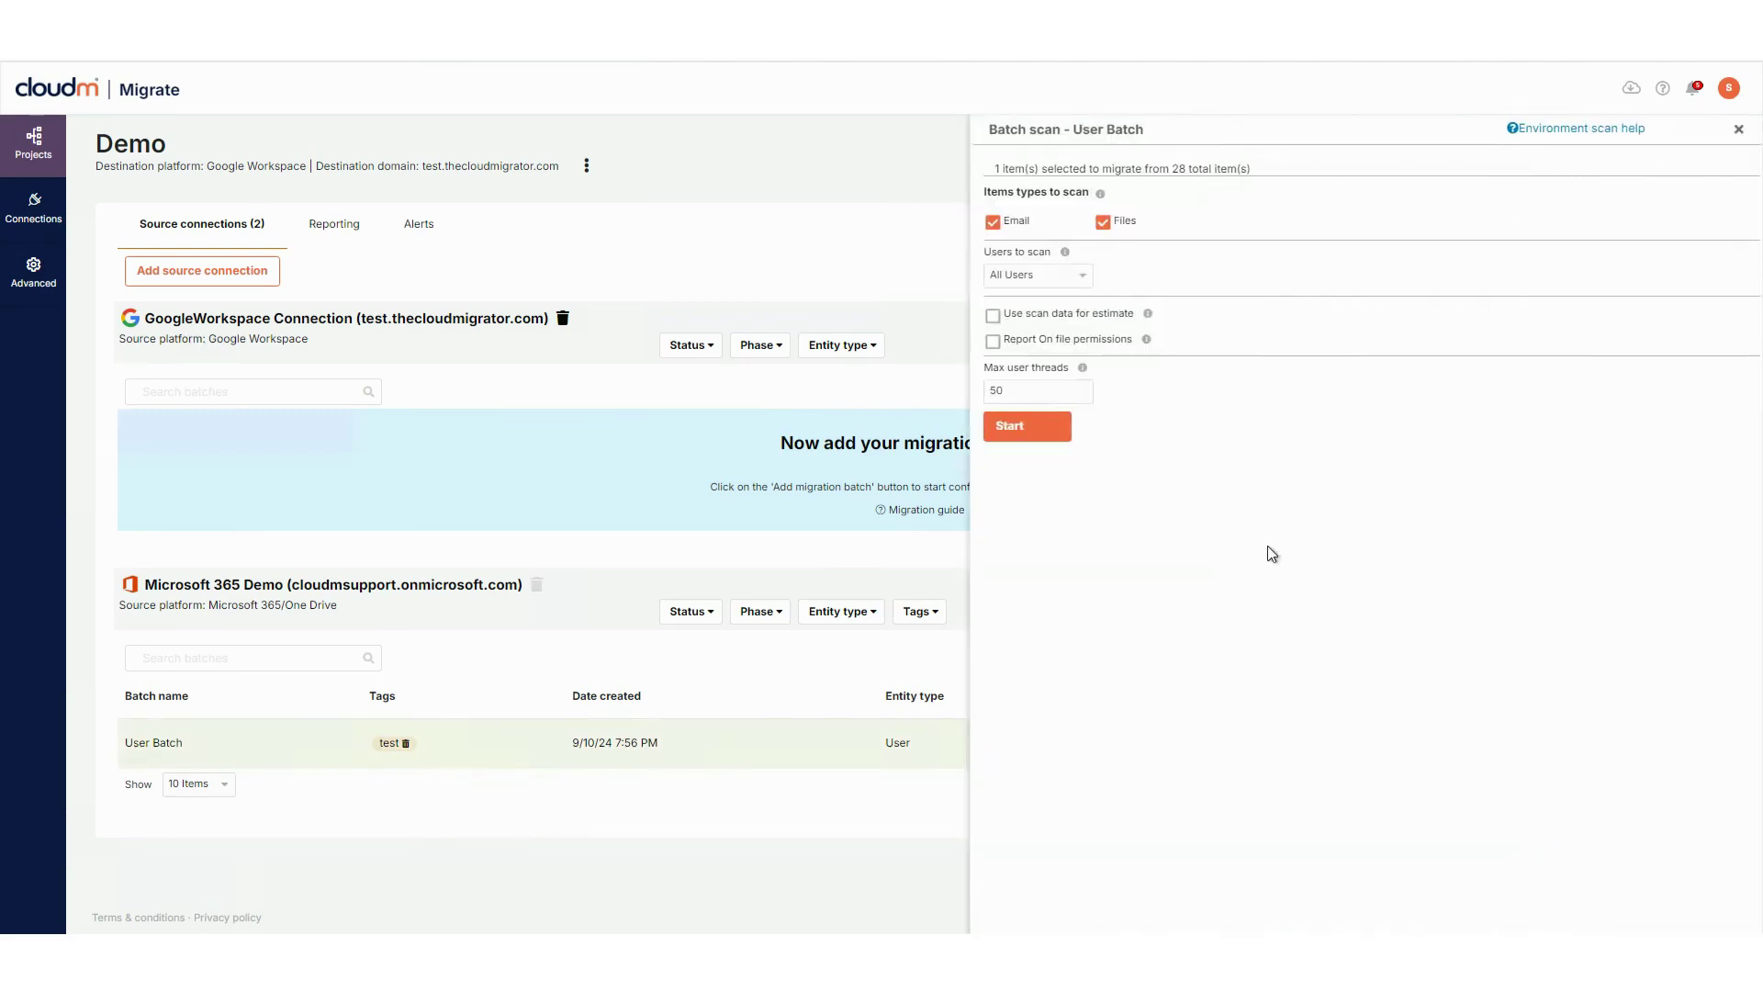
click(1739, 130)
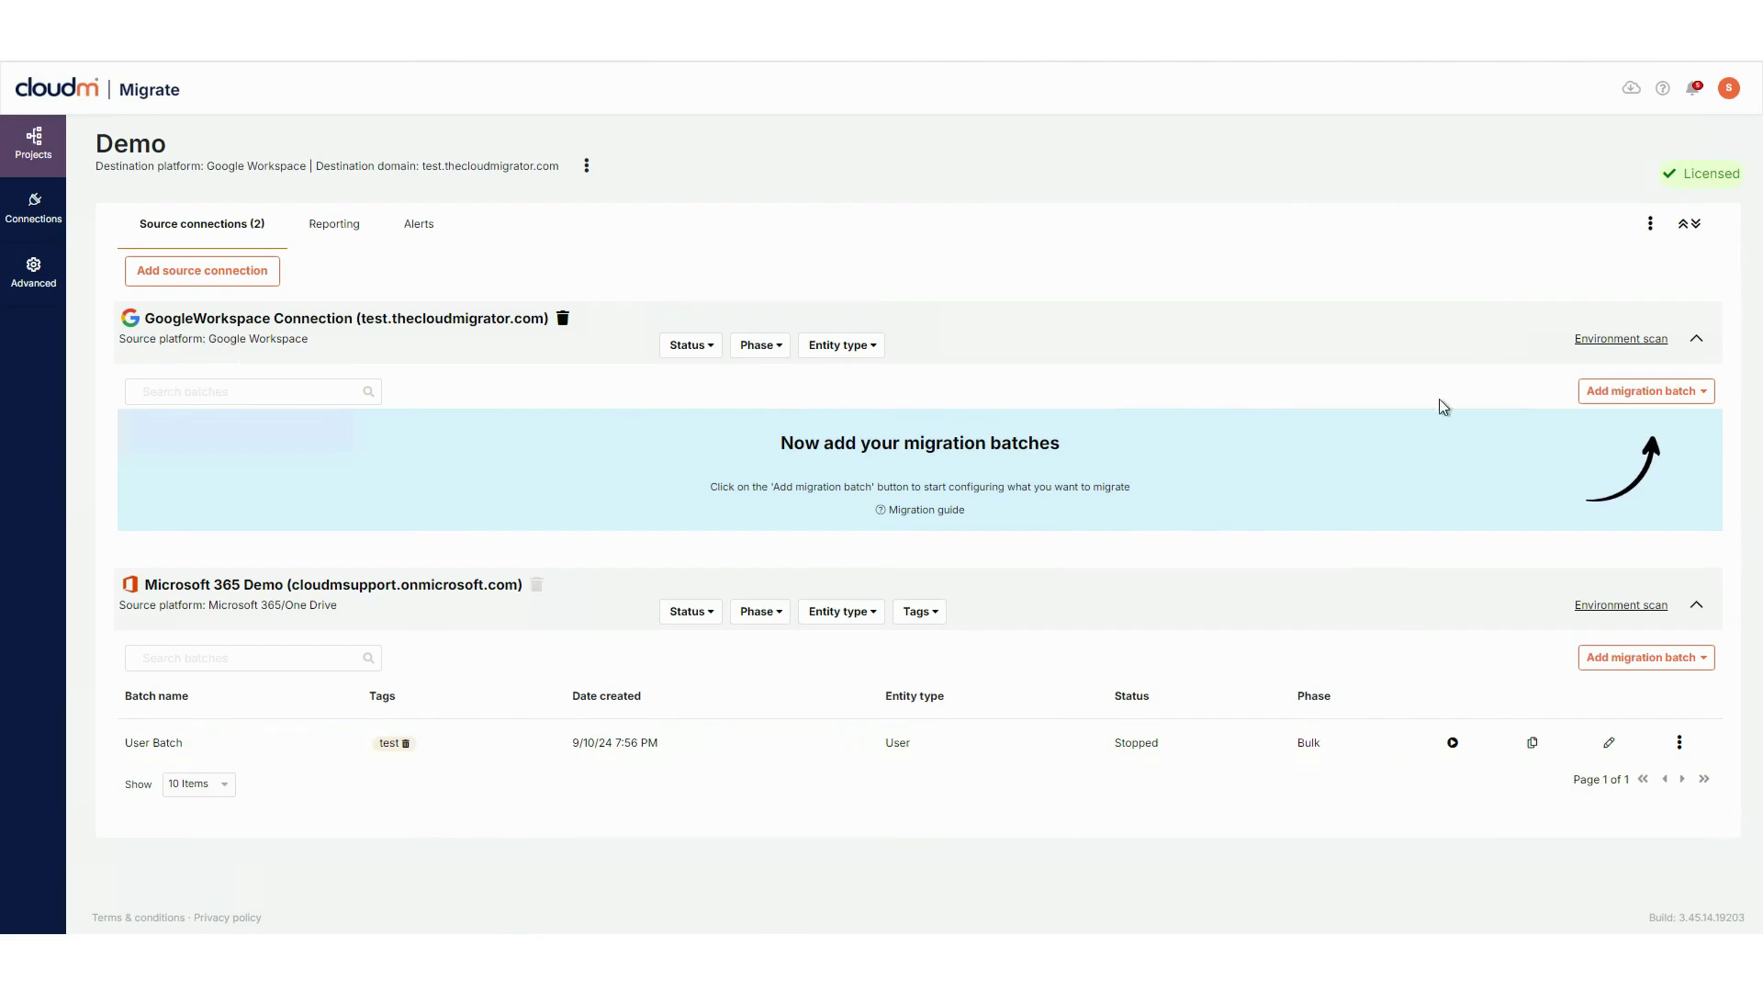
Check the Status, Phase, Entity type and Tags filter options for the batch list.
click(712, 616)
click(758, 614)
click(829, 623)
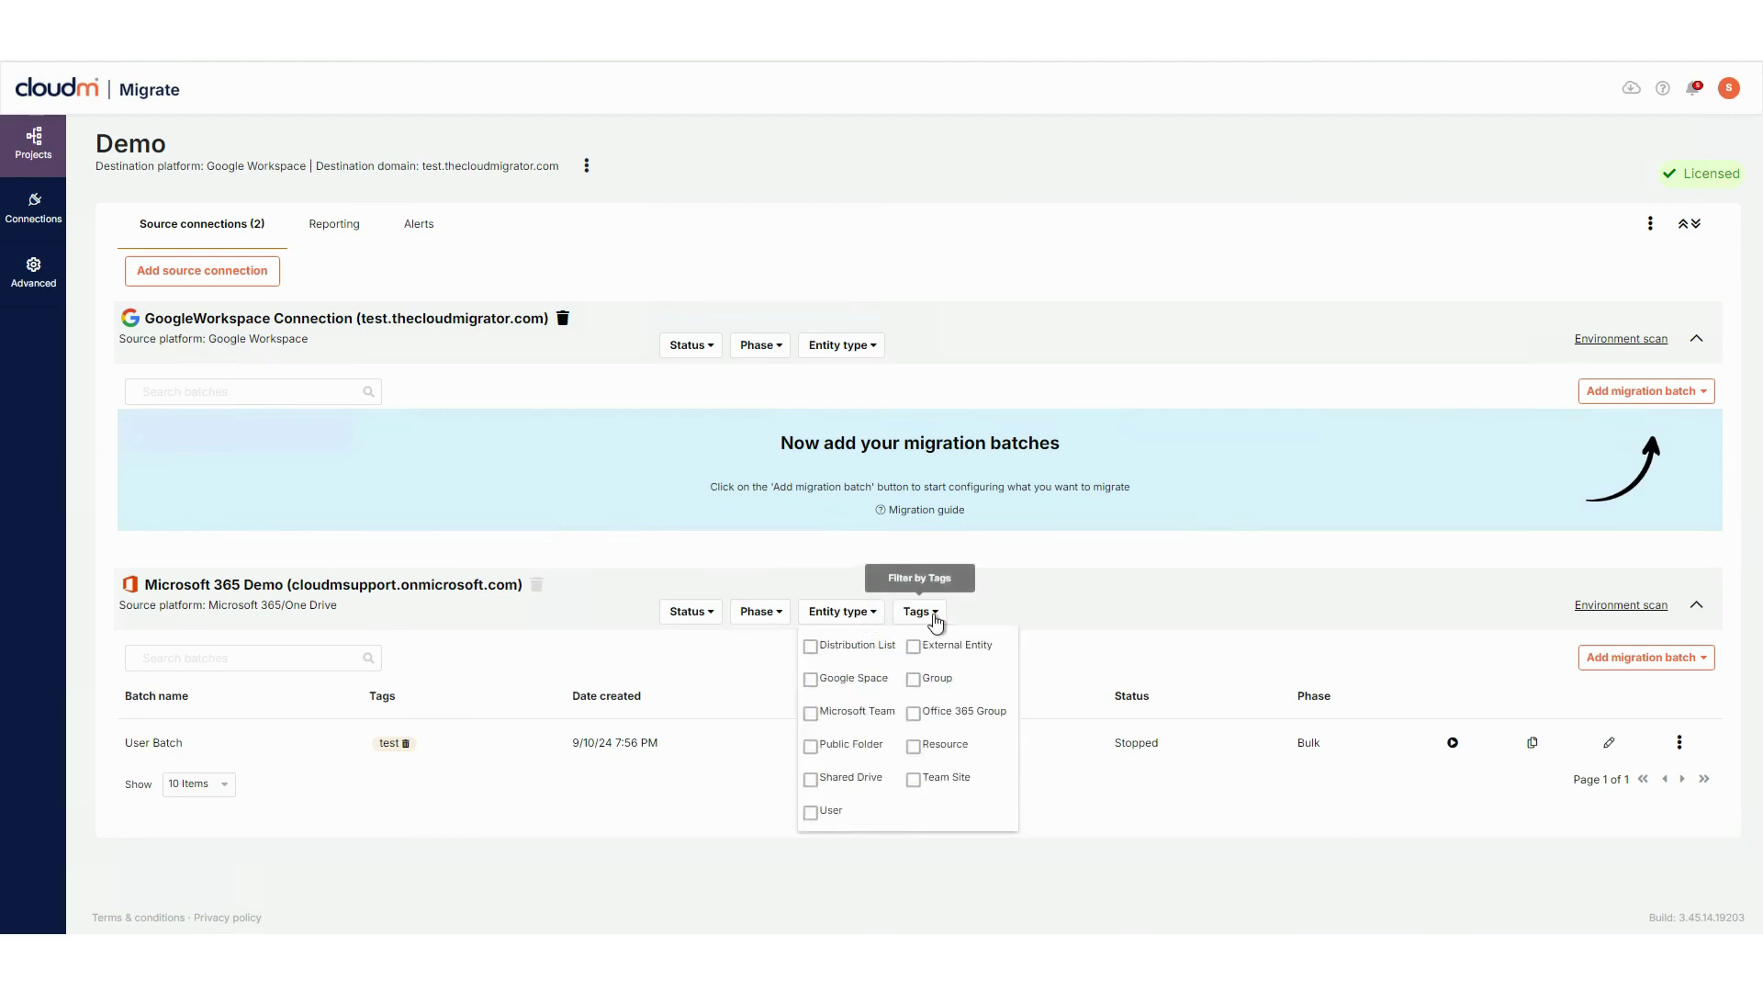
click(928, 617)
click(1071, 590)
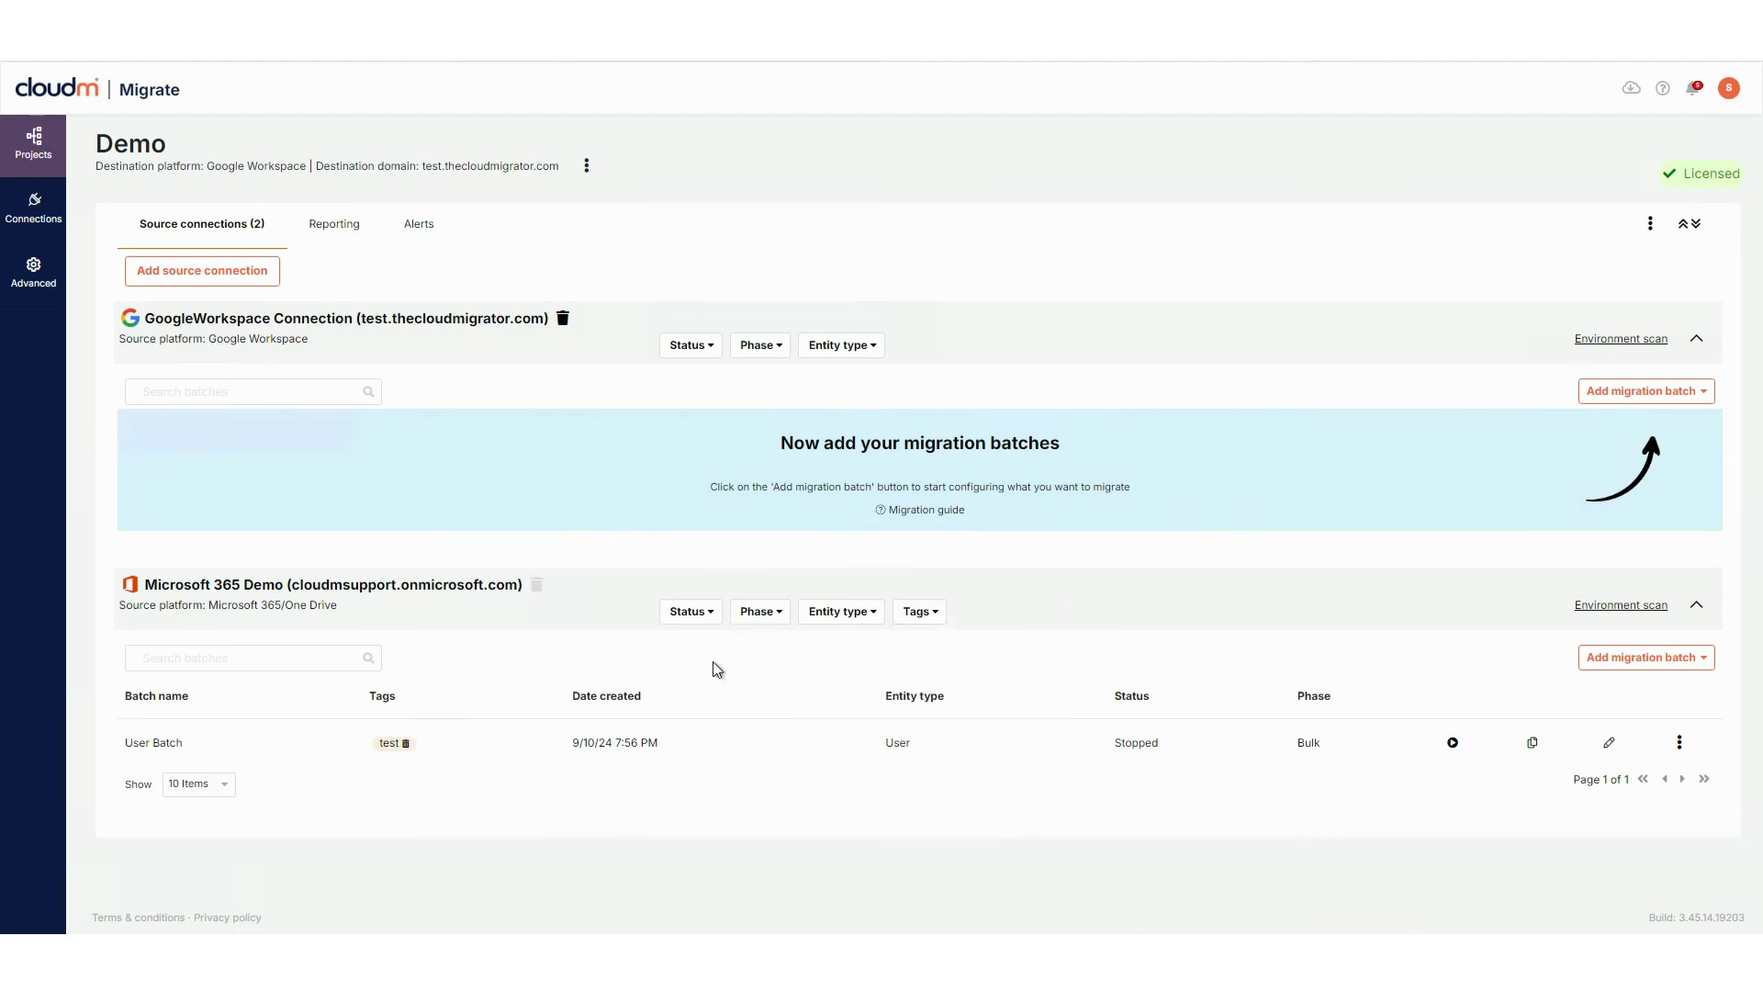
Search the Microsoft 365 batches for 'user batch' and check the User Batch's actions.
click(308, 658)
text(user batch)
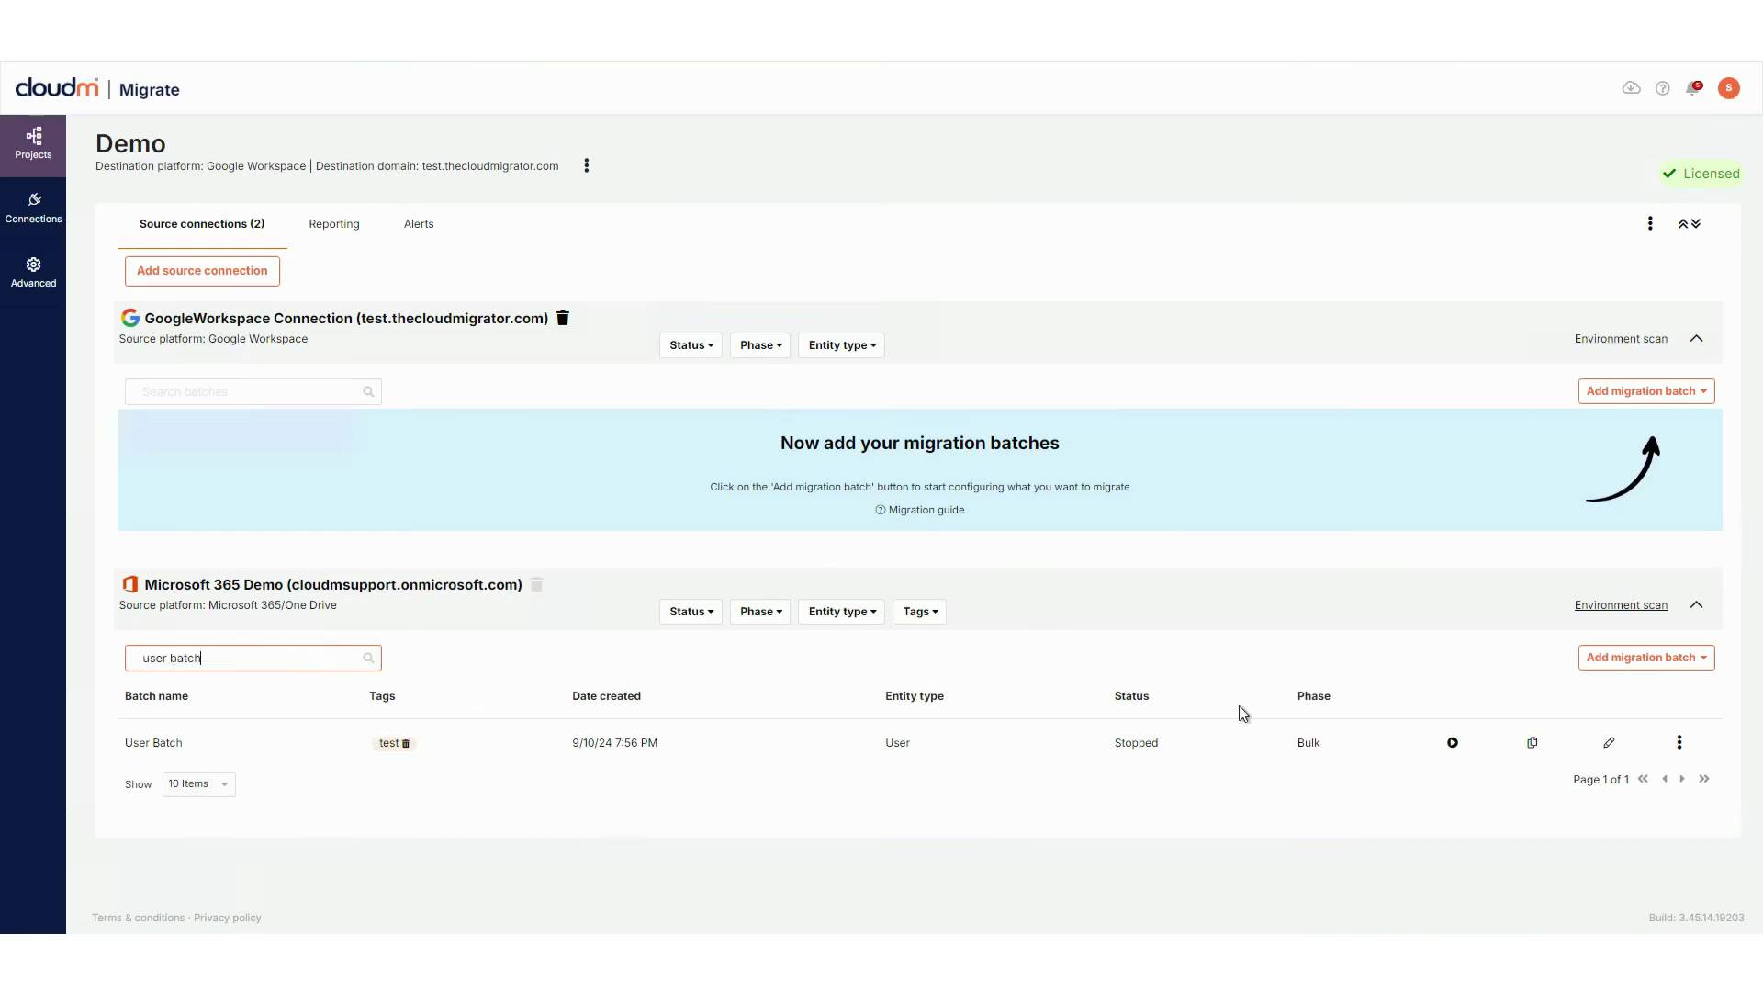
click(1679, 742)
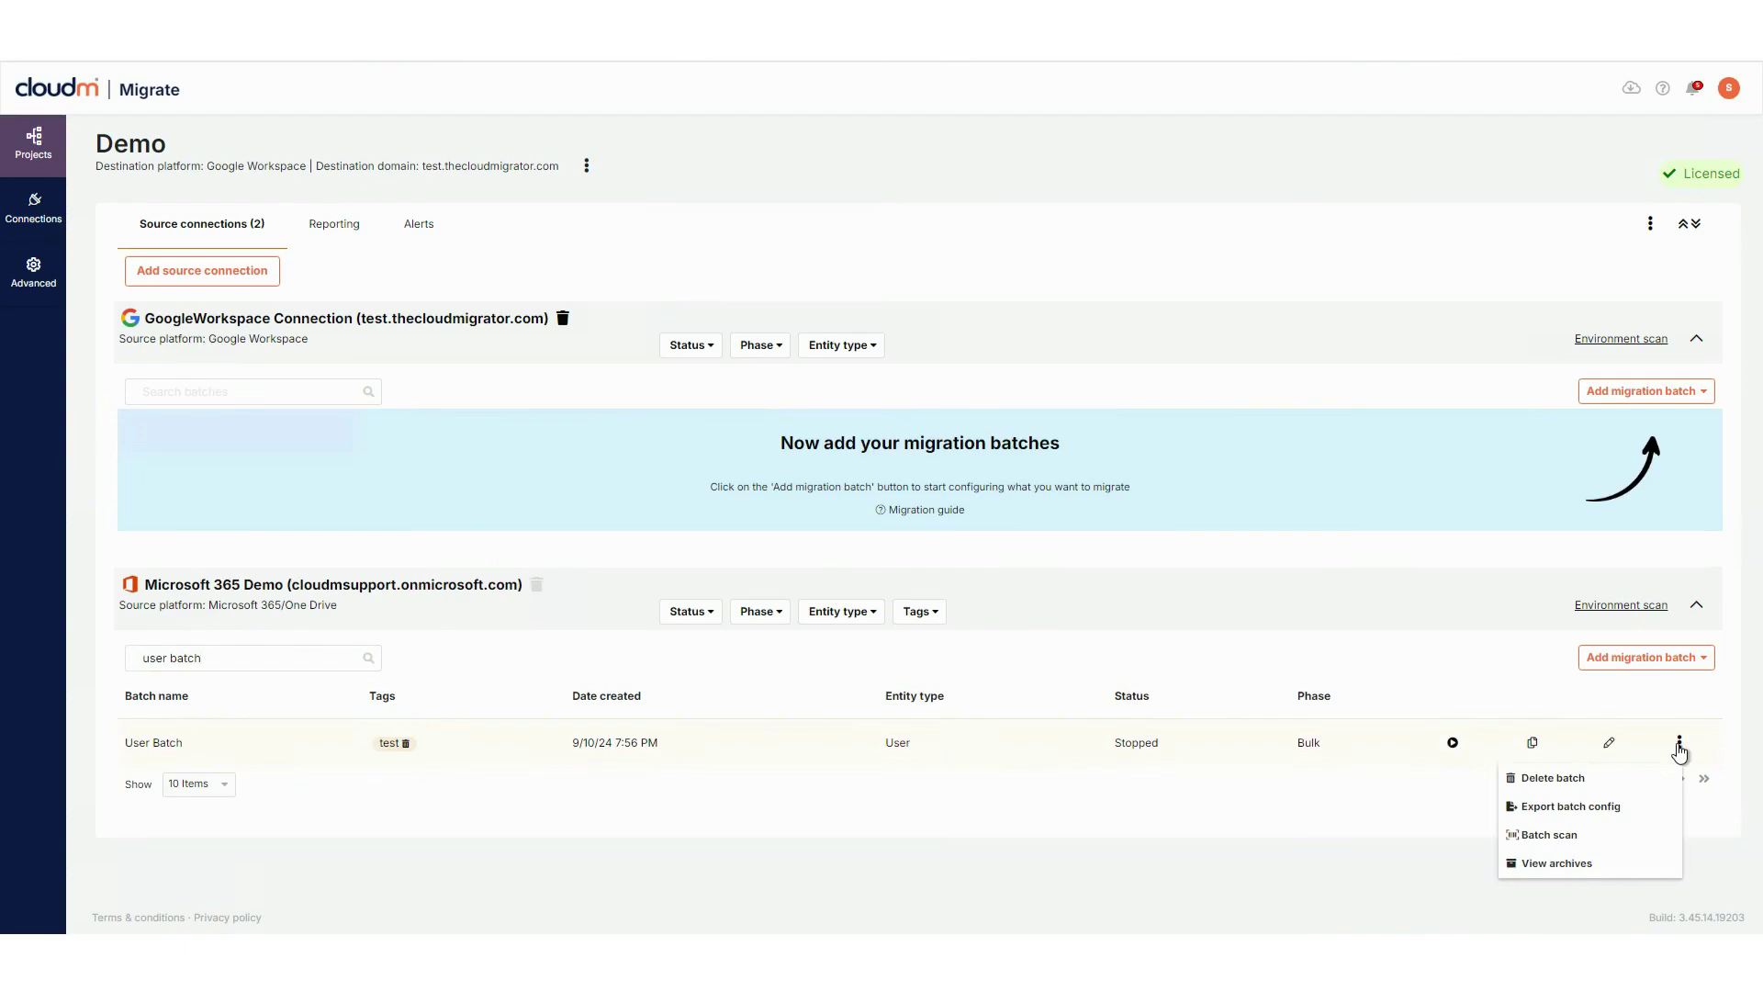
click(1679, 744)
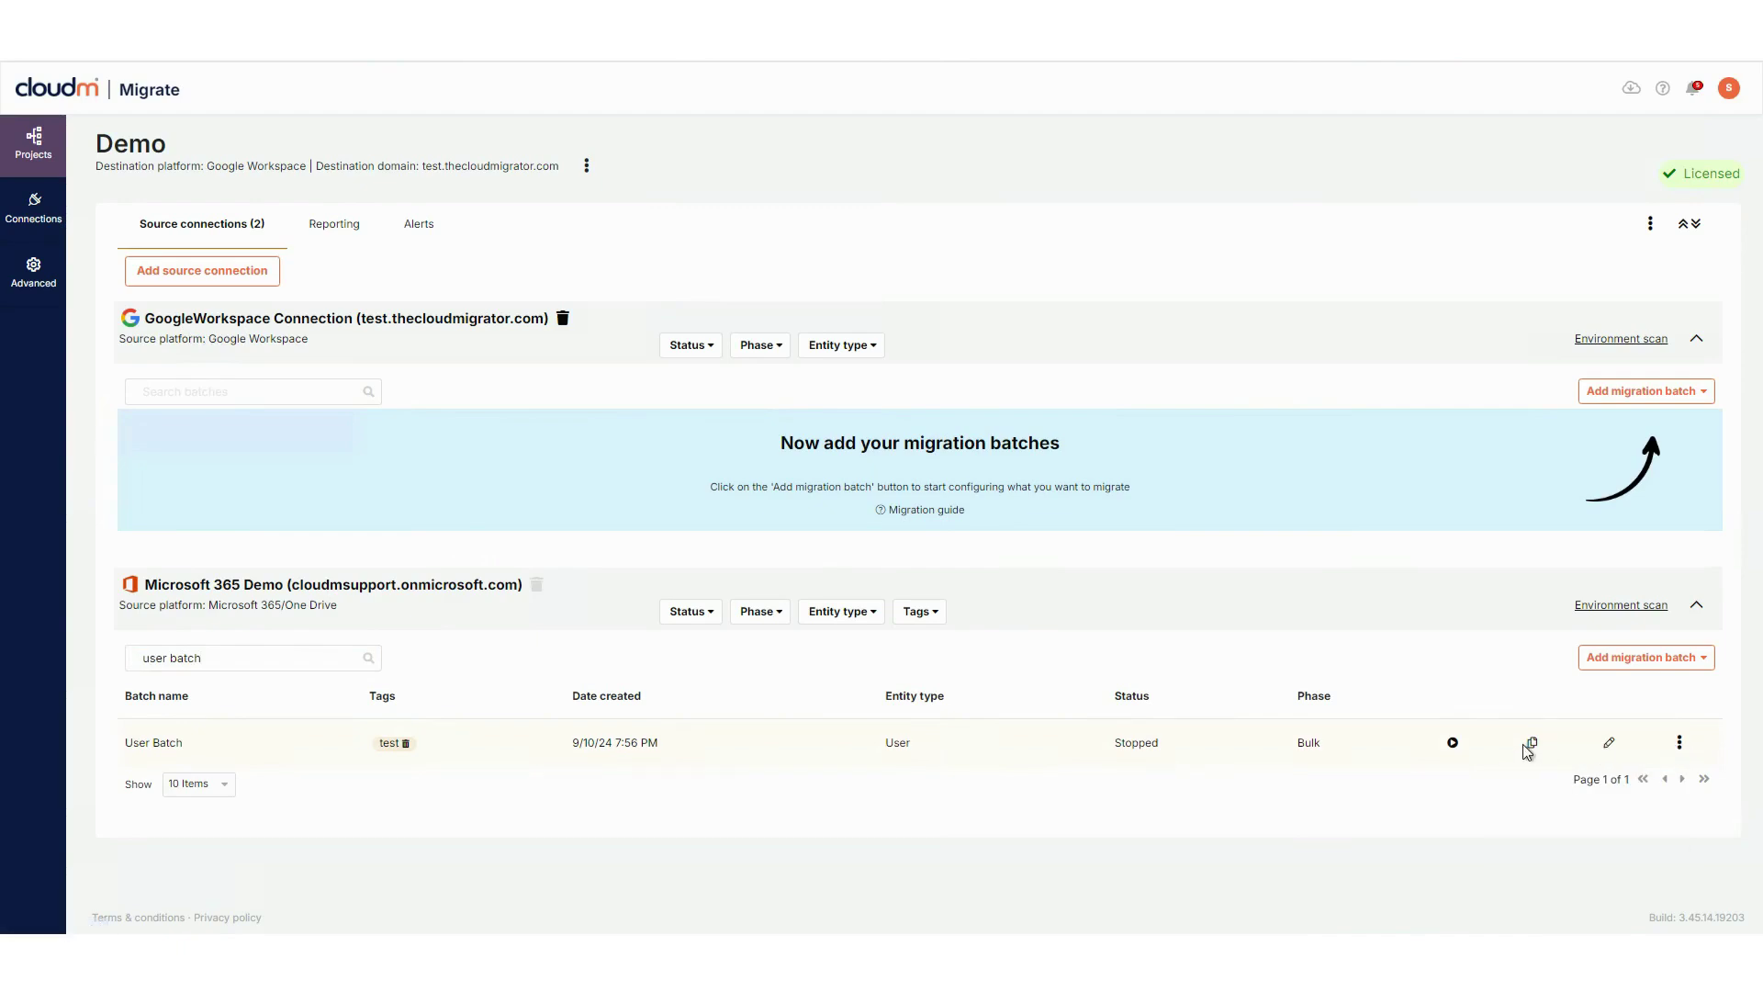
View the Demo project's Reporting page, then its email Alerts settings.
click(335, 229)
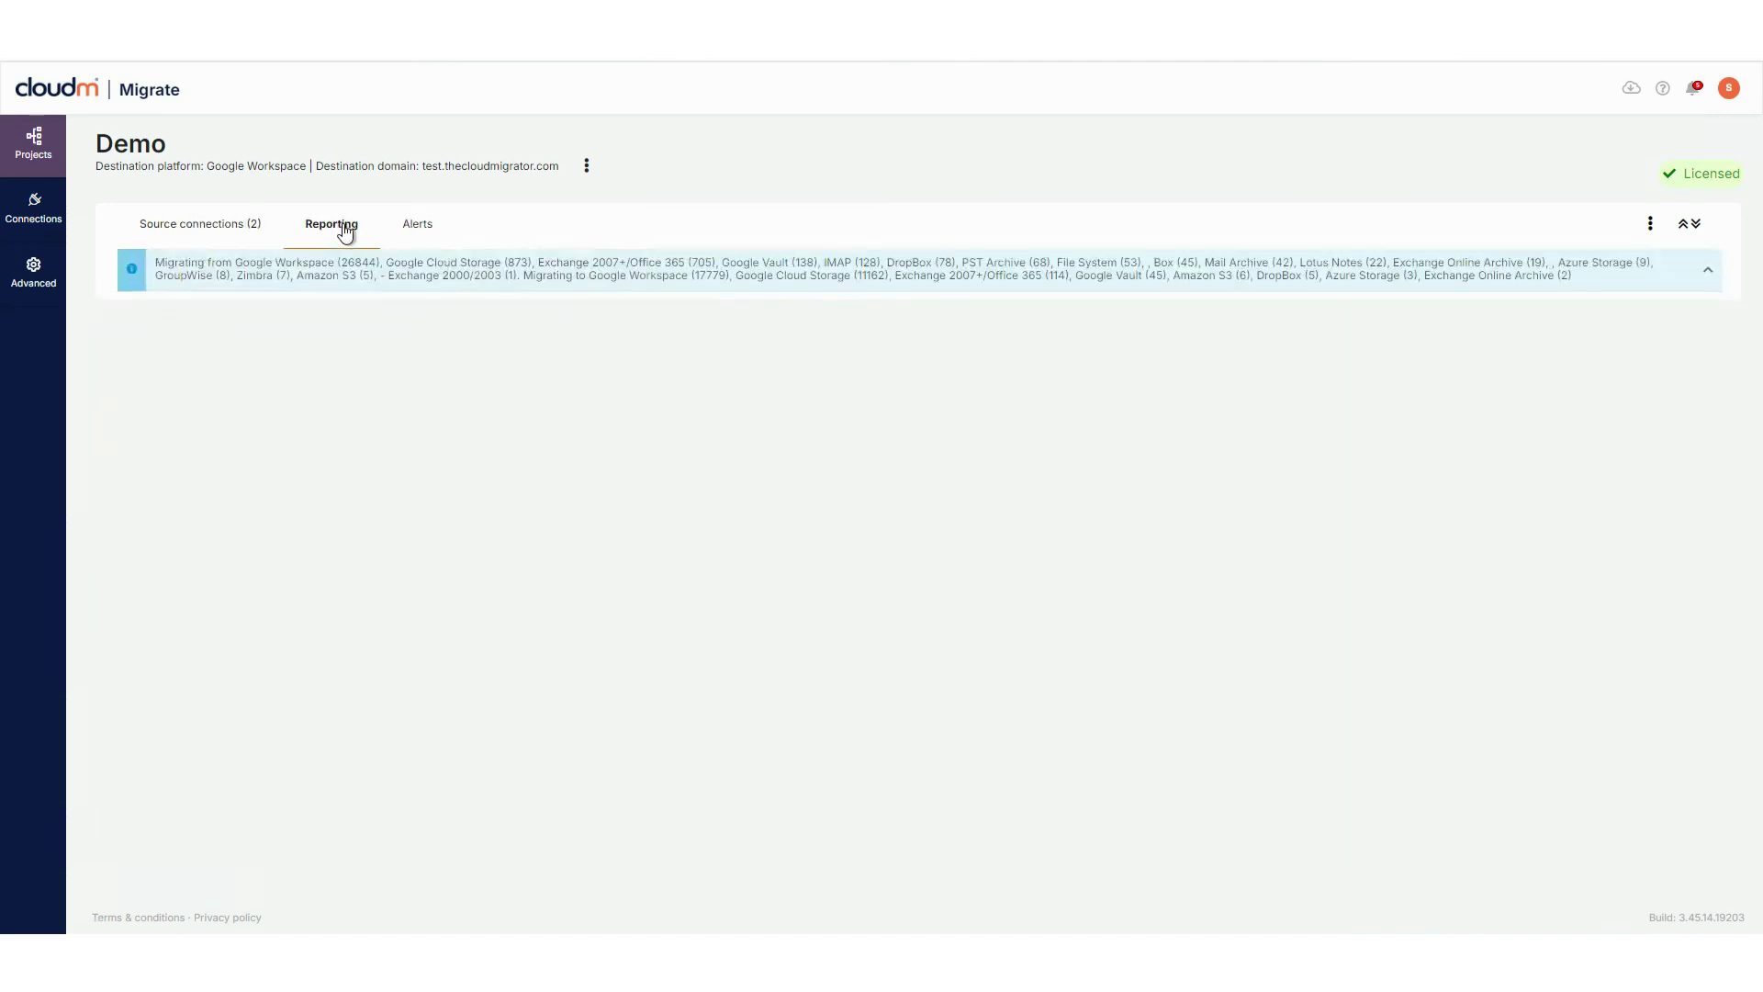
click(415, 233)
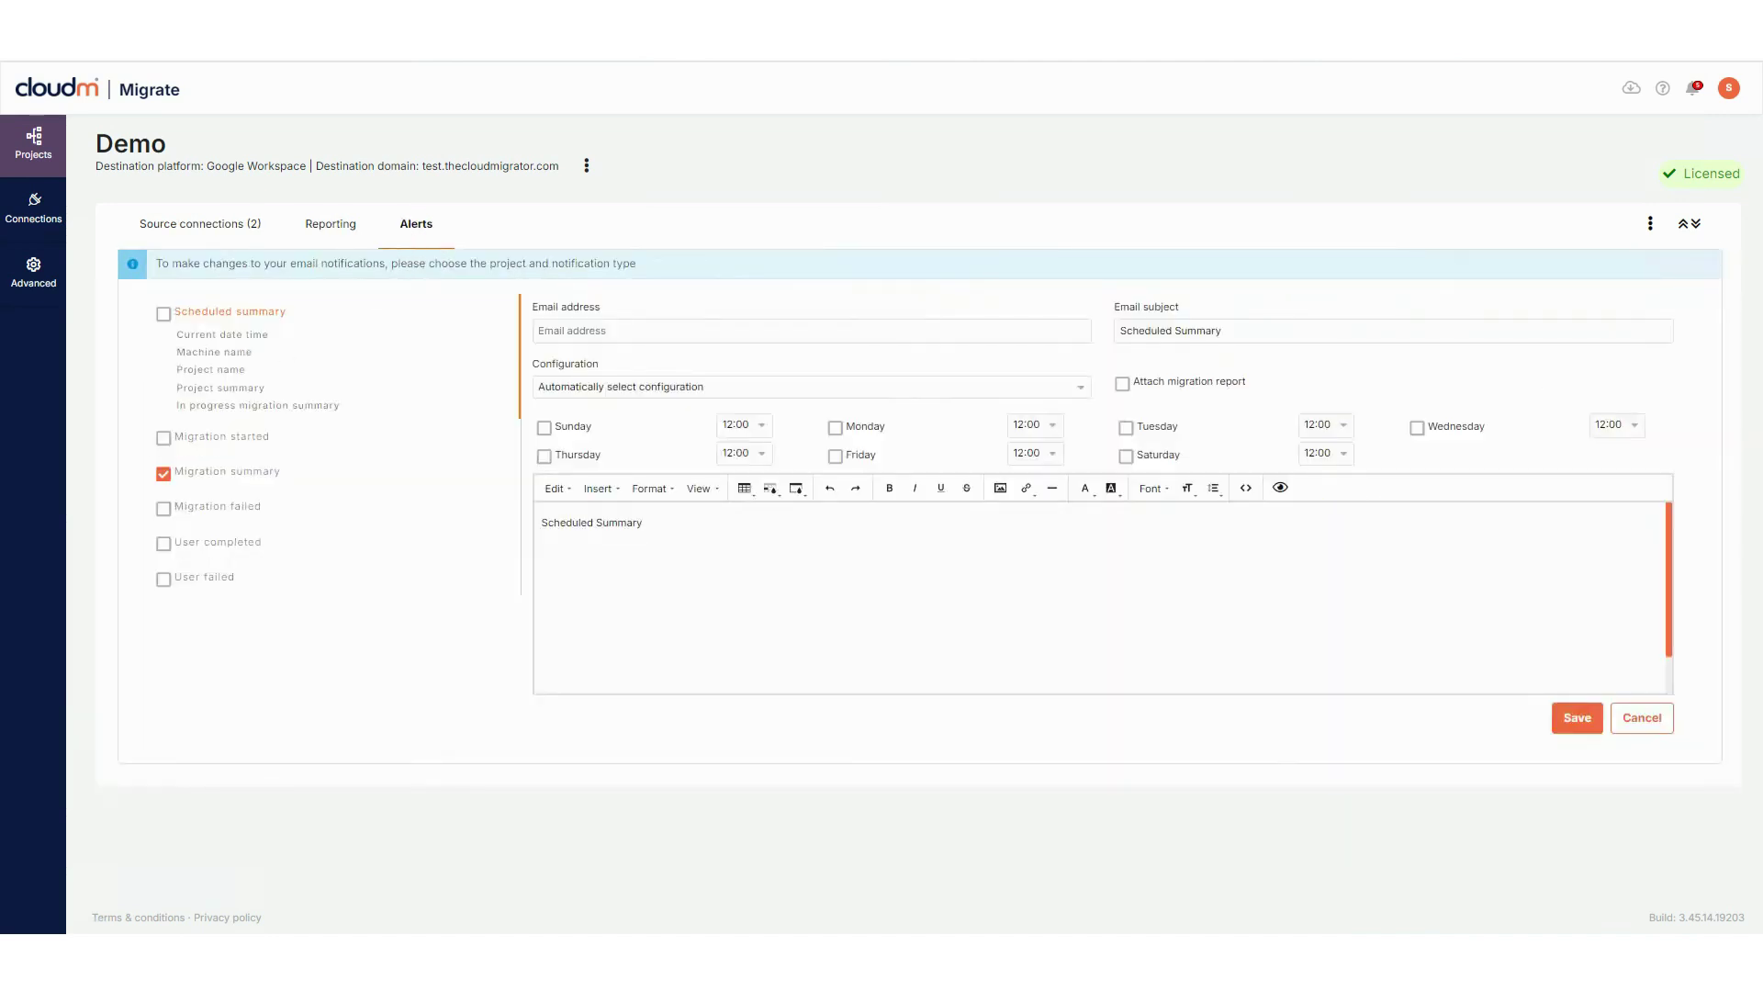